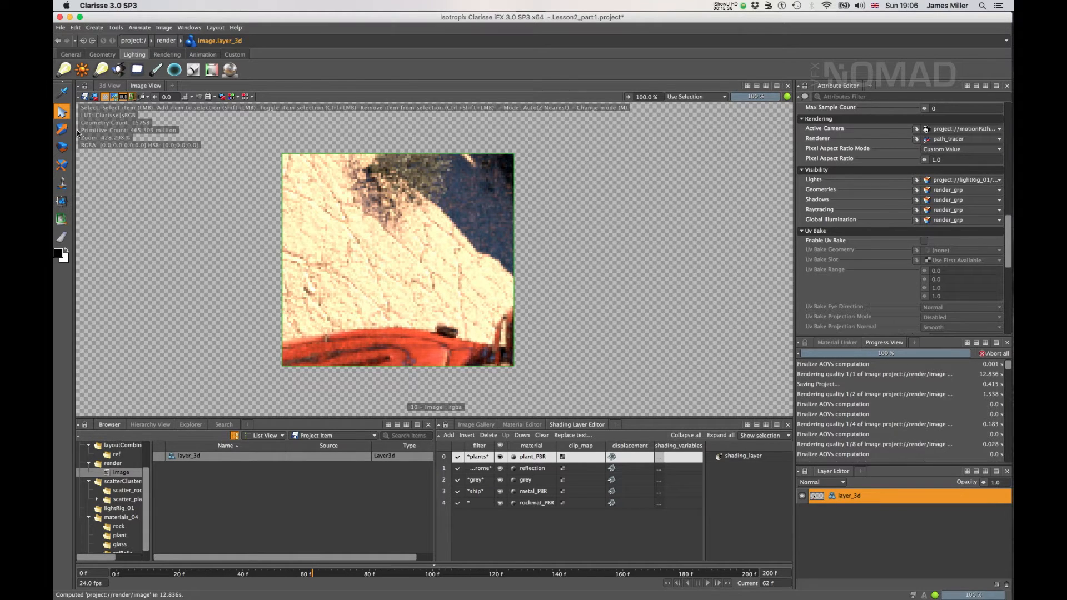
Turn off the render region so the whole image renders, and frame the full picture.
{"action": "left_click", "coordinate": [133, 99]}
{"action": "scroll", "coordinate": [318, 188], "scroll_direction": "down", "scroll_amount": 15}
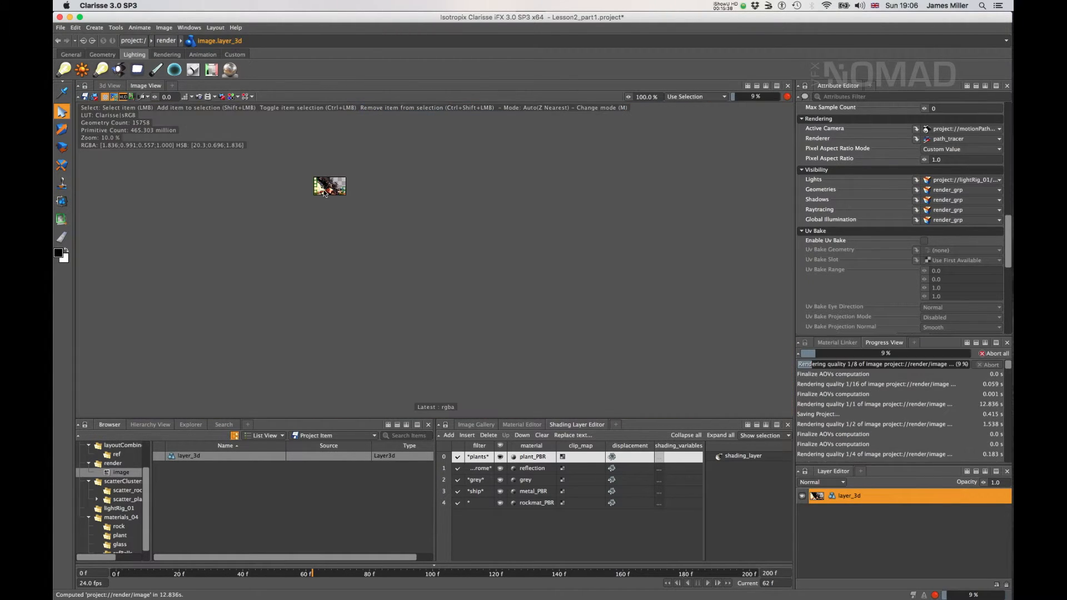
{"action": "scroll", "coordinate": [331, 191], "scroll_direction": "up", "scroll_amount": 7}
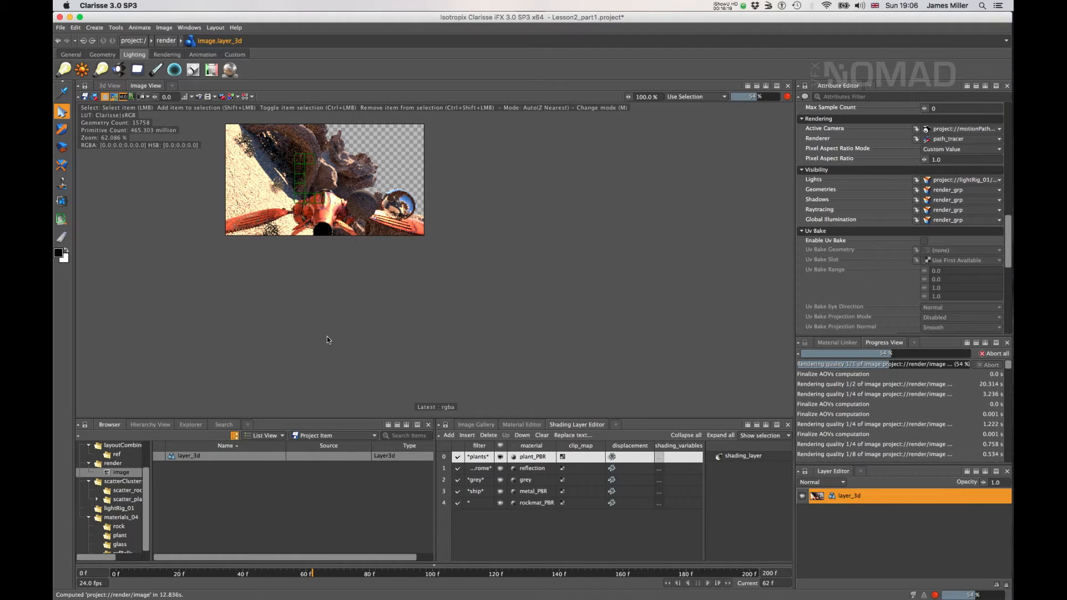
Open an AOV Editor and add the motion_vector and depth channels to layer_3d's selected AOVs.
{"action": "left_click", "coordinate": [614, 425]}
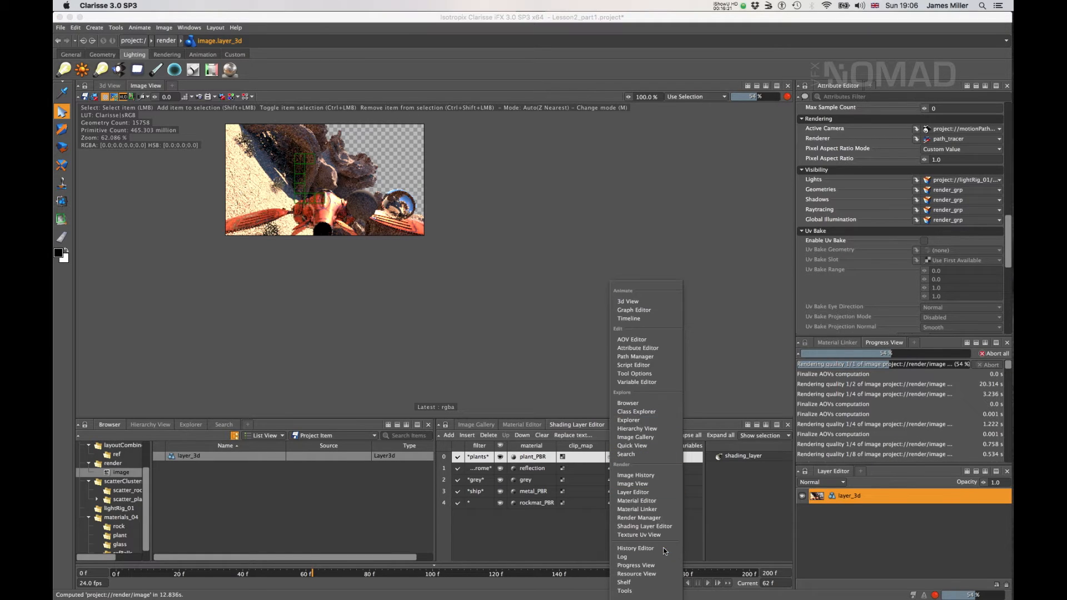
{"action": "left_click", "coordinate": [632, 339]}
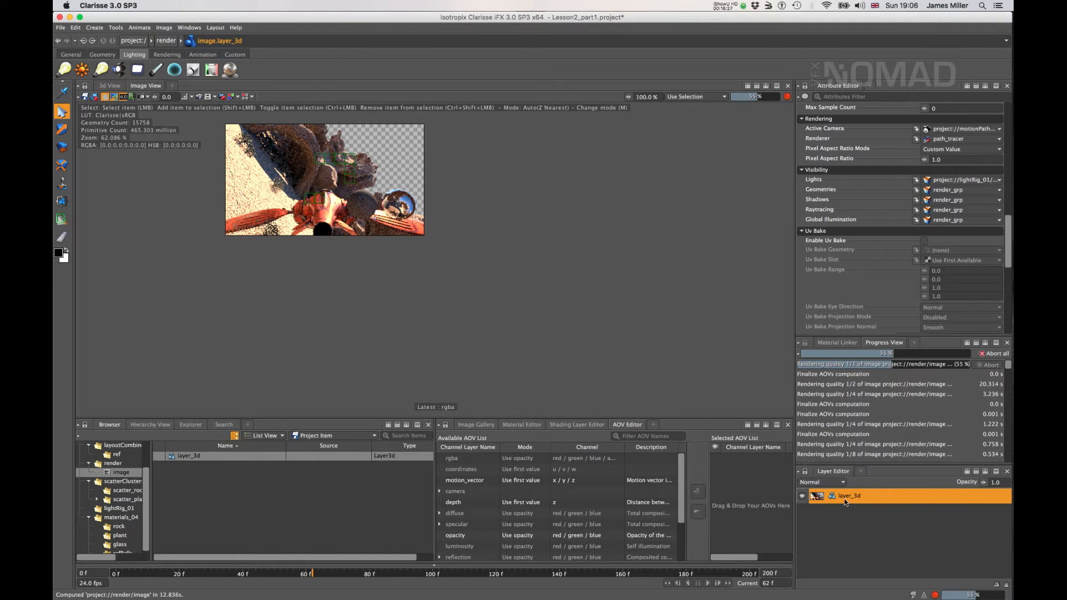
{"action": "left_click", "coordinate": [468, 481]}
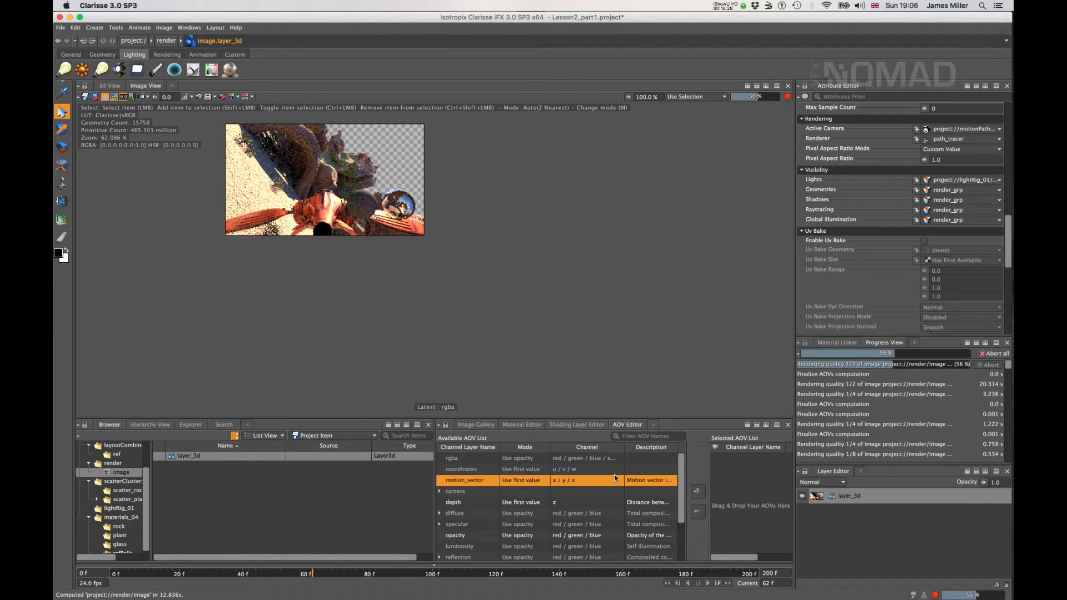
{"action": "left_click", "coordinate": [702, 493]}
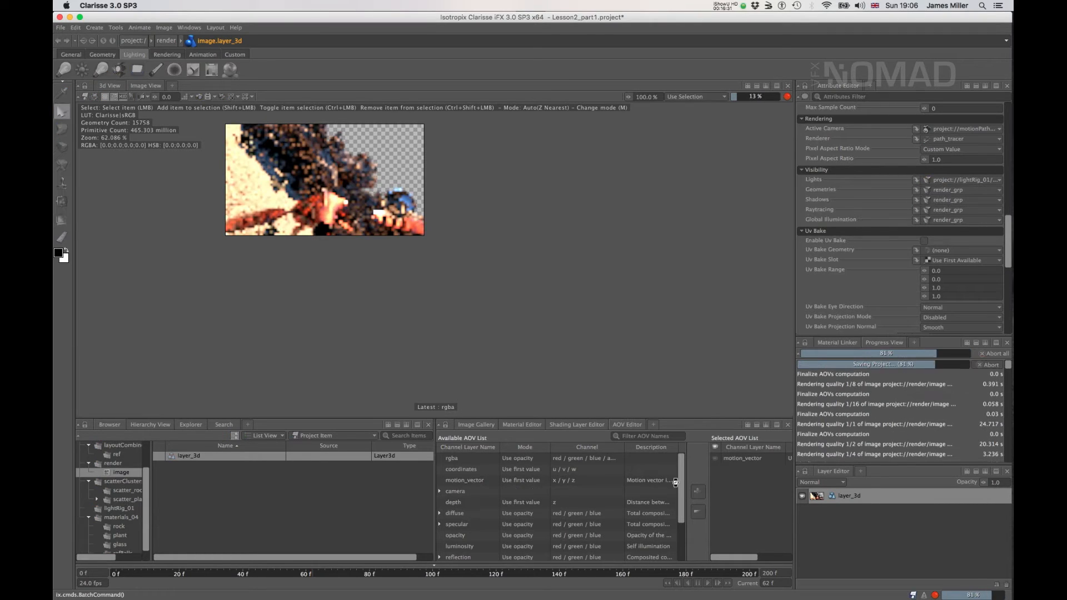
{"action": "left_click", "coordinate": [462, 502]}
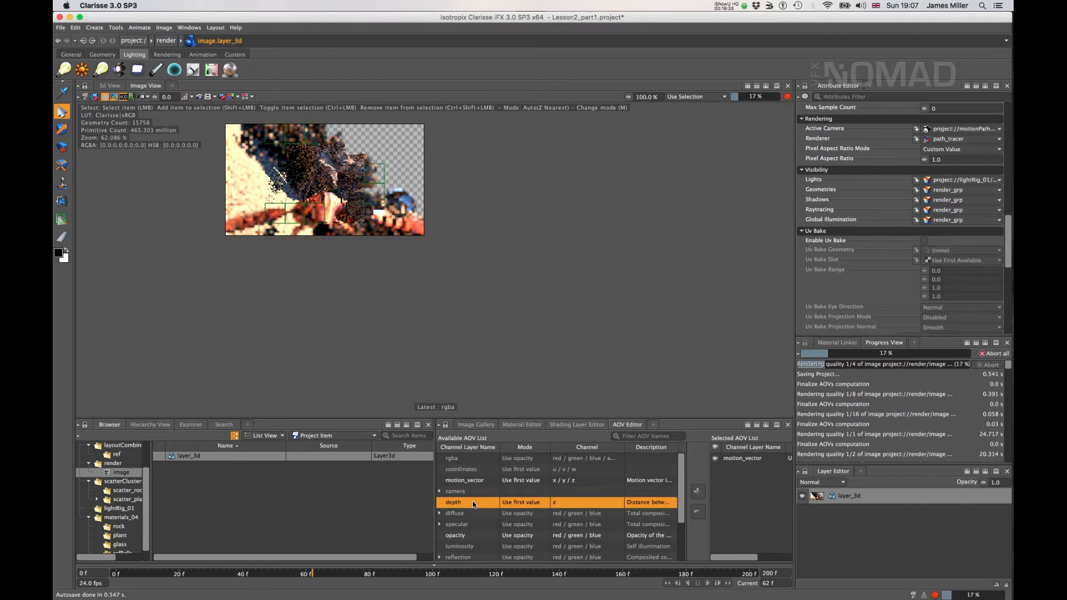
{"action": "left_click", "coordinate": [696, 491]}
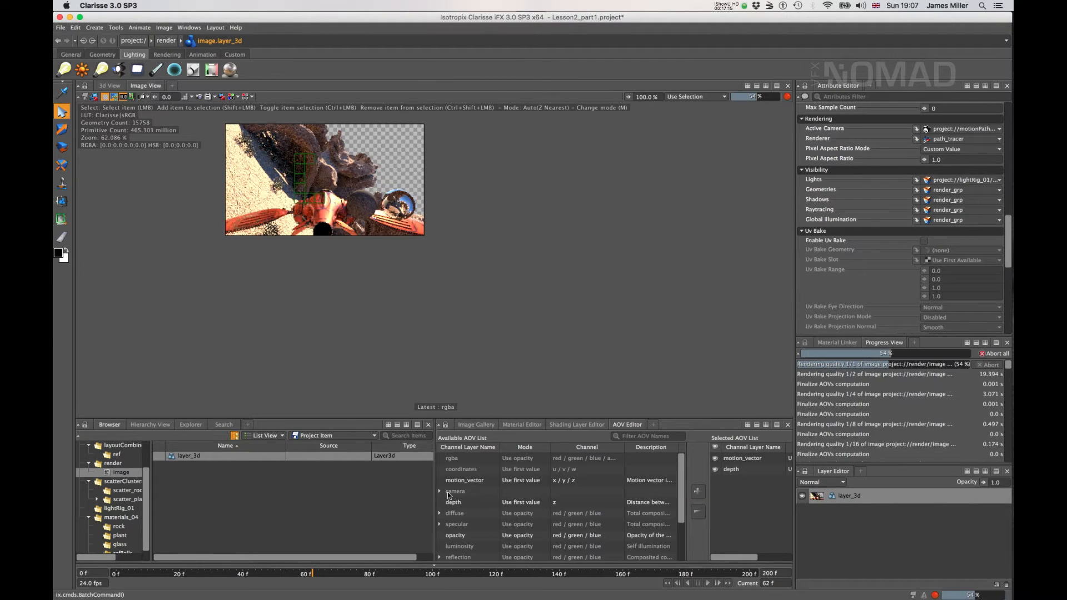
Add the pbr direct diffuse, glossy and specular reflection channels to the selected AOVs.
{"action": "scroll", "coordinate": [477, 509], "scroll_direction": "down", "scroll_amount": 1}
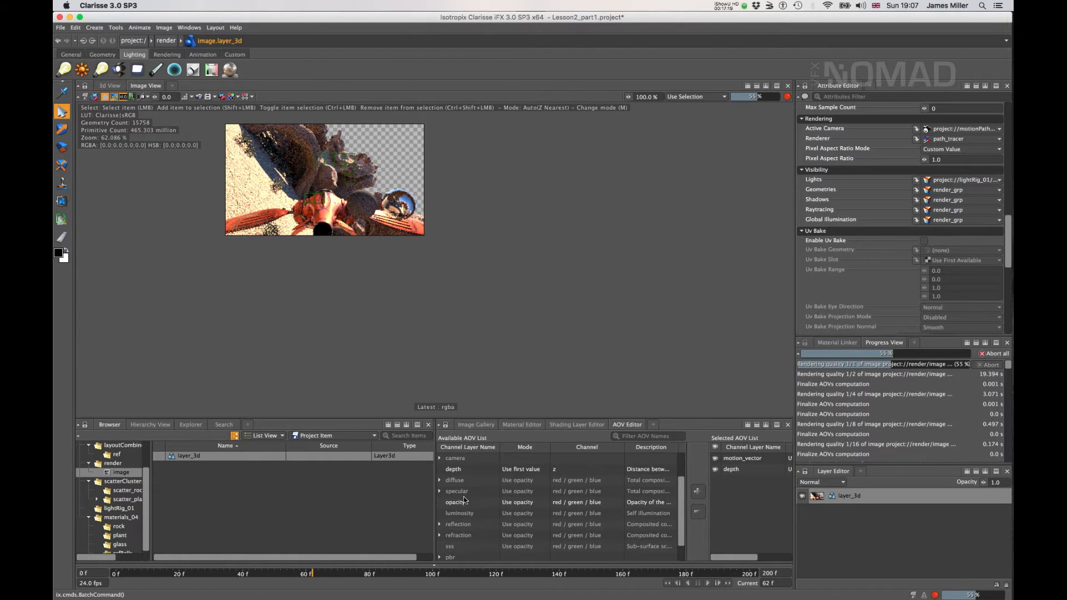
{"action": "scroll", "coordinate": [452, 528], "scroll_direction": "down", "scroll_amount": 1}
{"action": "left_click", "coordinate": [441, 535]}
{"action": "scroll", "coordinate": [451, 534], "scroll_direction": "down", "scroll_amount": 1}
{"action": "left_click", "coordinate": [447, 514]}
{"action": "scroll", "coordinate": [461, 511], "scroll_direction": "down", "scroll_amount": 1}
{"action": "left_click", "coordinate": [458, 534]}
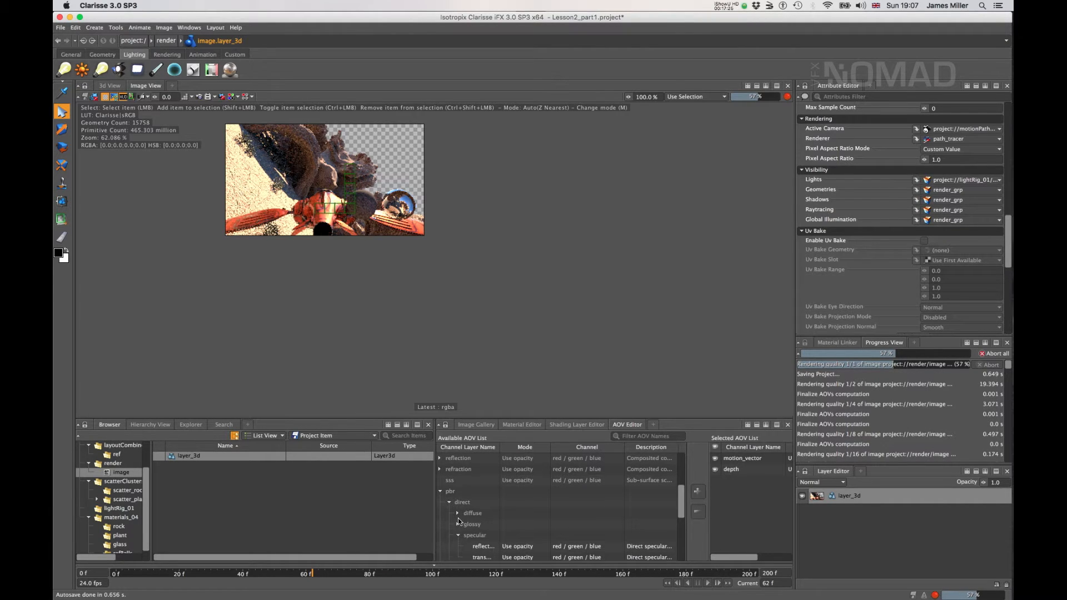
{"action": "left_click", "coordinate": [458, 524]}
{"action": "left_click", "coordinate": [458, 514]}
{"action": "left_click", "coordinate": [488, 525]}
{"action": "scroll", "coordinate": [505, 532], "scroll_direction": "down", "scroll_amount": 1}
{"action": "left_click", "coordinate": [489, 525], "text": "ctrl"}
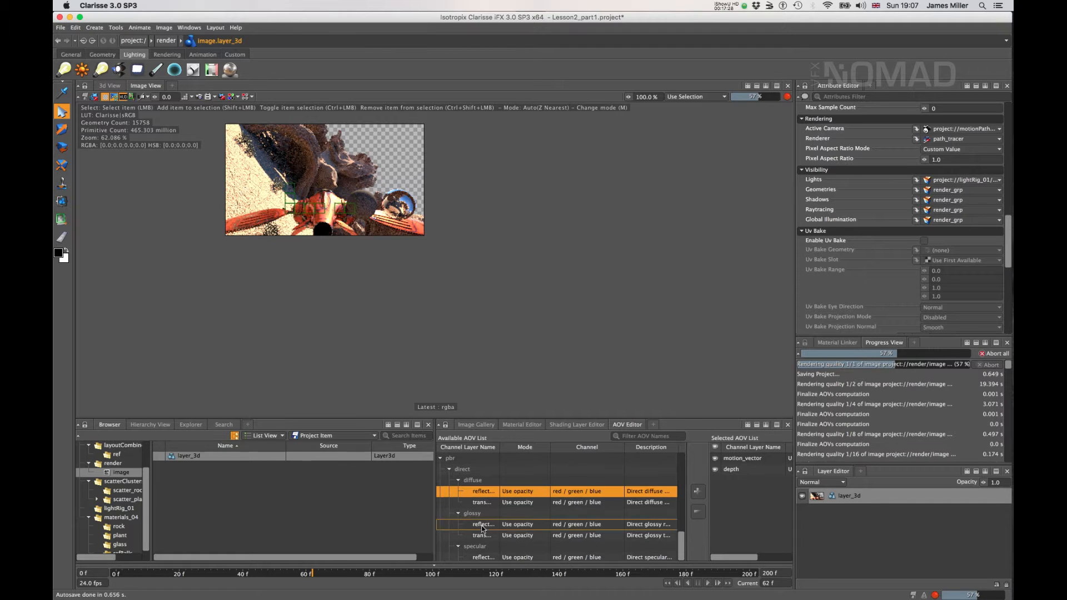
{"action": "left_click", "coordinate": [488, 557], "text": "ctrl"}
{"action": "scroll", "coordinate": [488, 556], "scroll_direction": "down", "scroll_amount": 1}
{"action": "left_click", "coordinate": [698, 491]}
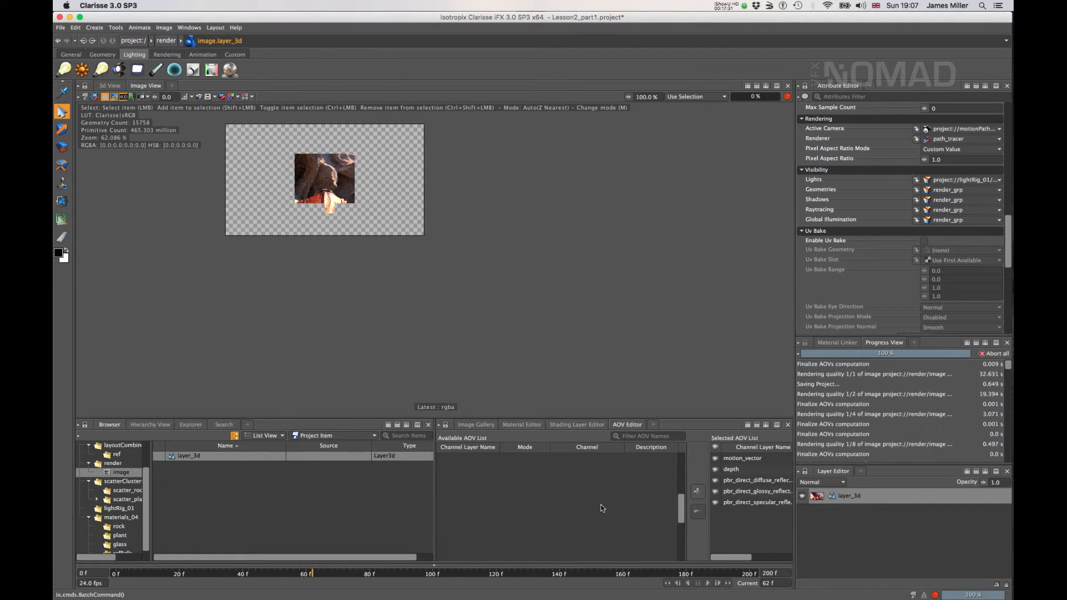
Add the pbr indirect diffuse, glossy and specular reflection channels to the selected AOVs.
{"action": "scroll", "coordinate": [463, 525], "scroll_direction": "down", "scroll_amount": 1}
{"action": "left_click", "coordinate": [456, 535]}
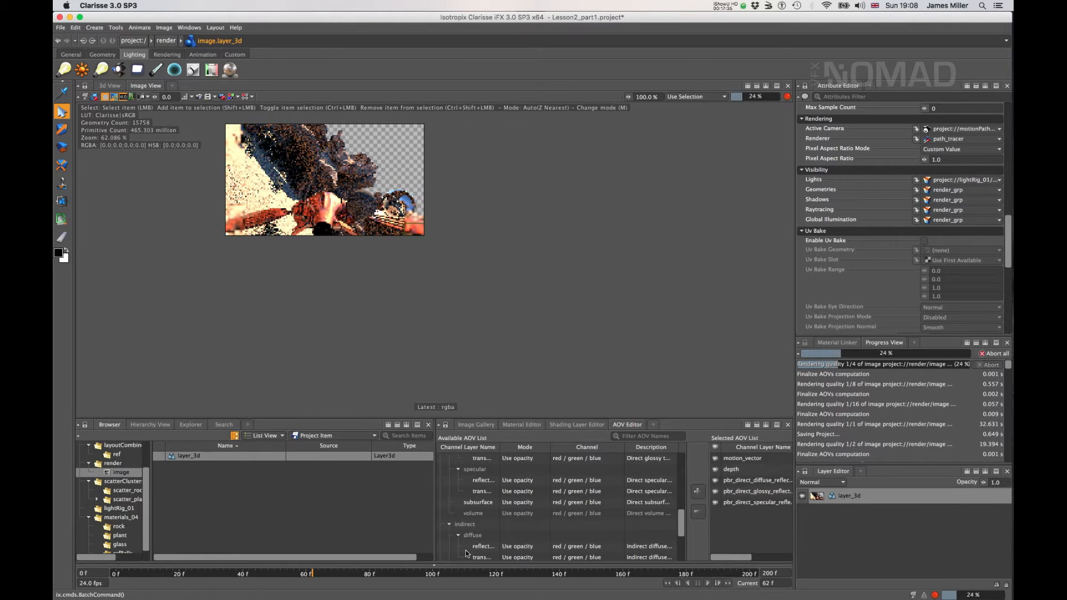
{"action": "scroll", "coordinate": [485, 540], "scroll_direction": "down", "scroll_amount": 1}
{"action": "left_click", "coordinate": [457, 547]}
{"action": "left_click", "coordinate": [457, 535]}
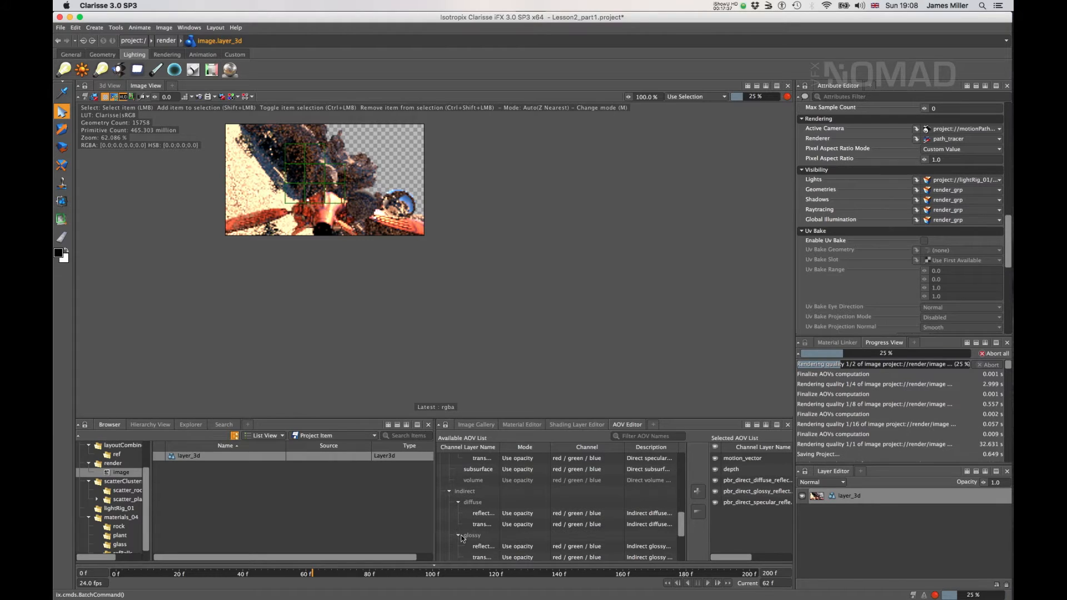
{"action": "scroll", "coordinate": [495, 499], "scroll_direction": "down", "scroll_amount": 1}
{"action": "left_click", "coordinate": [494, 502]}
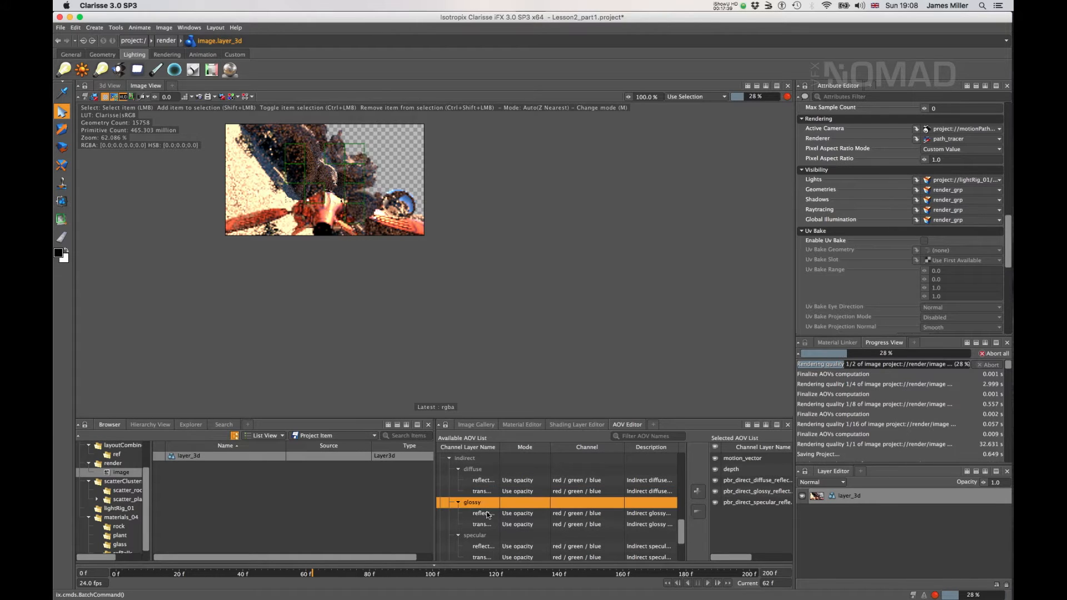
{"action": "left_click", "coordinate": [488, 481]}
{"action": "left_click", "coordinate": [487, 514], "text": "ctrl"}
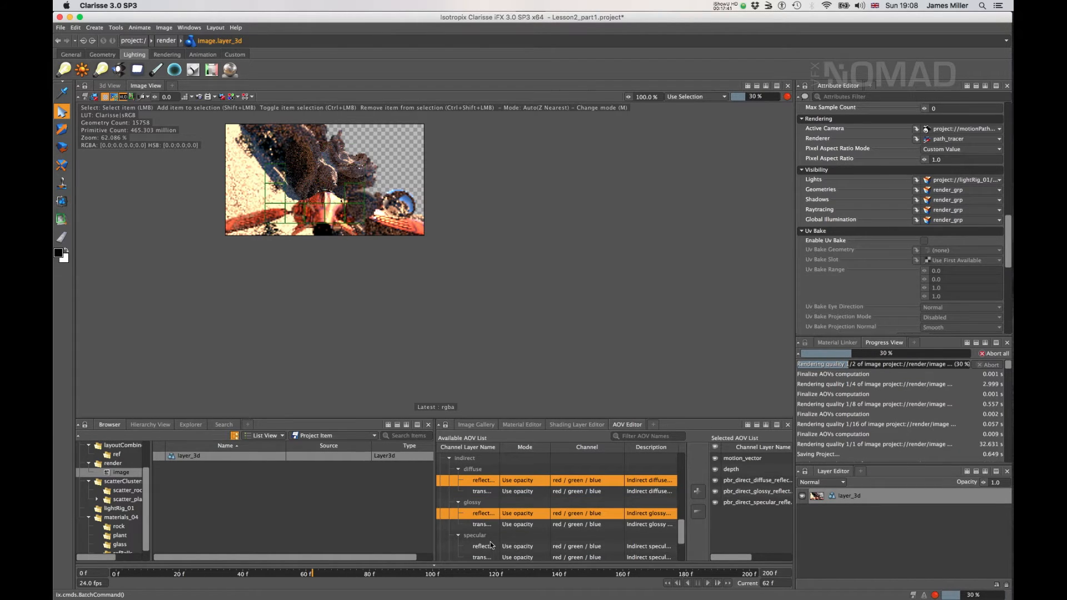
{"action": "left_click", "coordinate": [491, 548], "text": "ctrl"}
{"action": "left_click", "coordinate": [698, 492]}
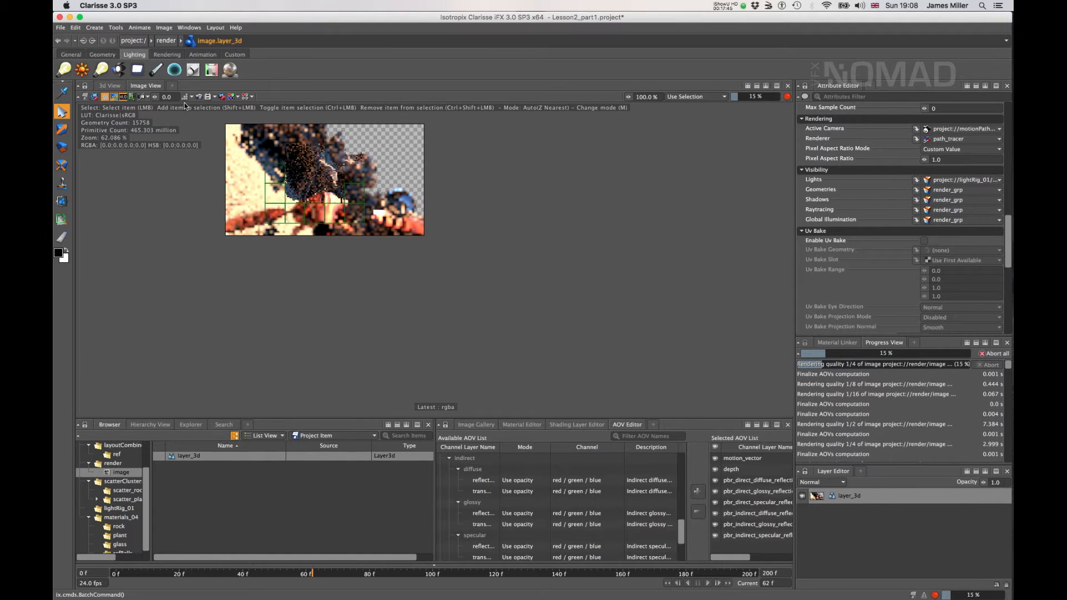
Examine the direct diffuse, direct glossy and direct specular reflection passes of the render one after another.
{"action": "middle_click_drag", "start_coordinate": [317, 198], "coordinate": [407, 257], "text": "alt"}
{"action": "scroll", "coordinate": [407, 257], "scroll_direction": "up", "scroll_amount": 4}
{"action": "scroll", "coordinate": [407, 256], "scroll_direction": "up", "scroll_amount": 4}
{"action": "middle_click_drag", "start_coordinate": [410, 212], "coordinate": [412, 243], "text": "alt"}
{"action": "left_click", "coordinate": [233, 98]}
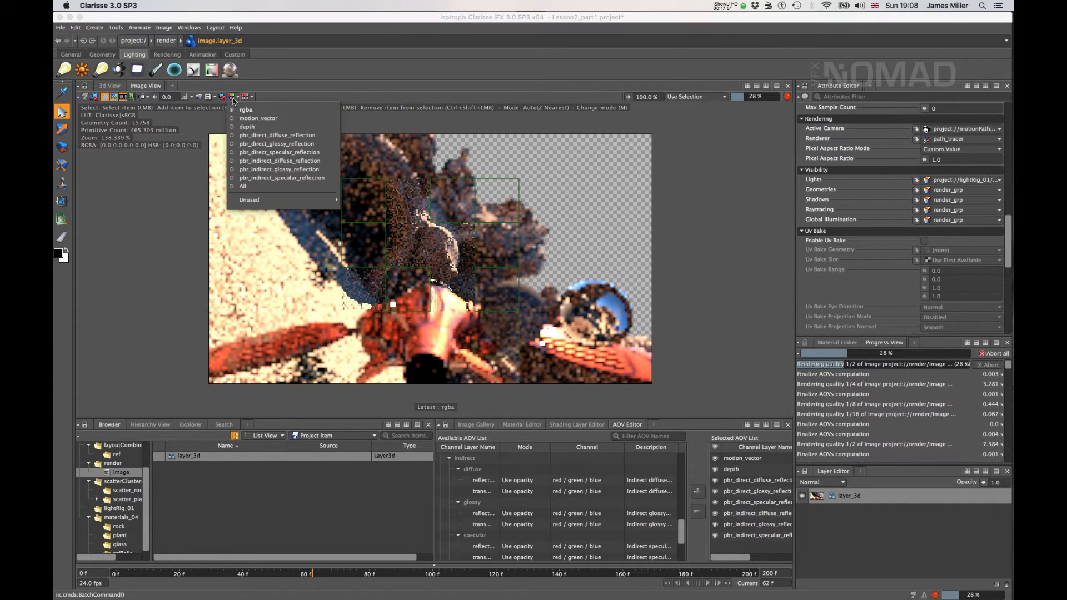
{"action": "left_click", "coordinate": [282, 136]}
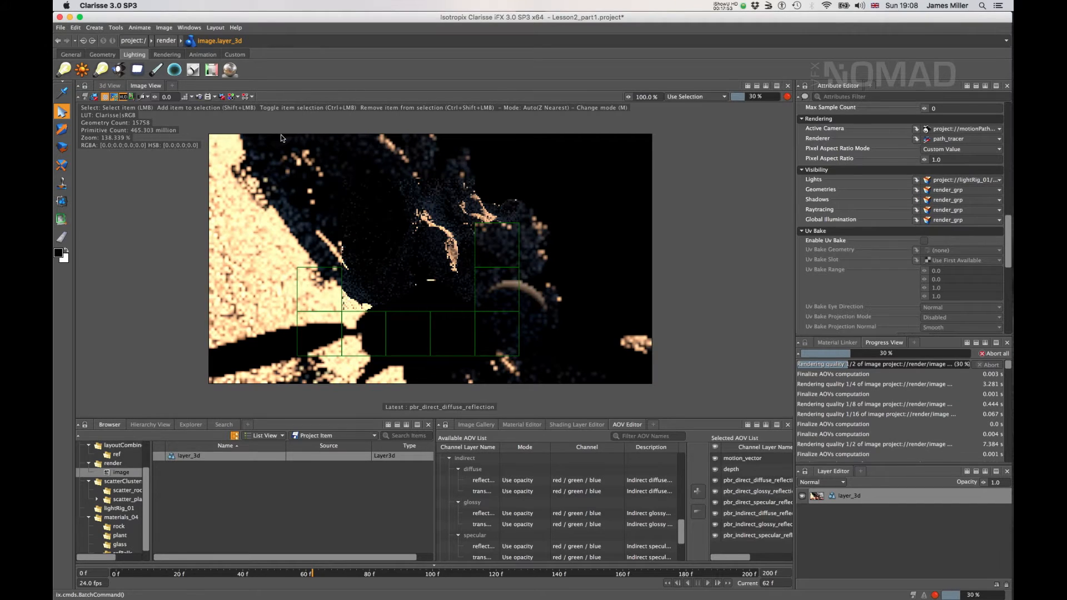
{"action": "left_click", "coordinate": [223, 97]}
{"action": "left_click", "coordinate": [282, 143]}
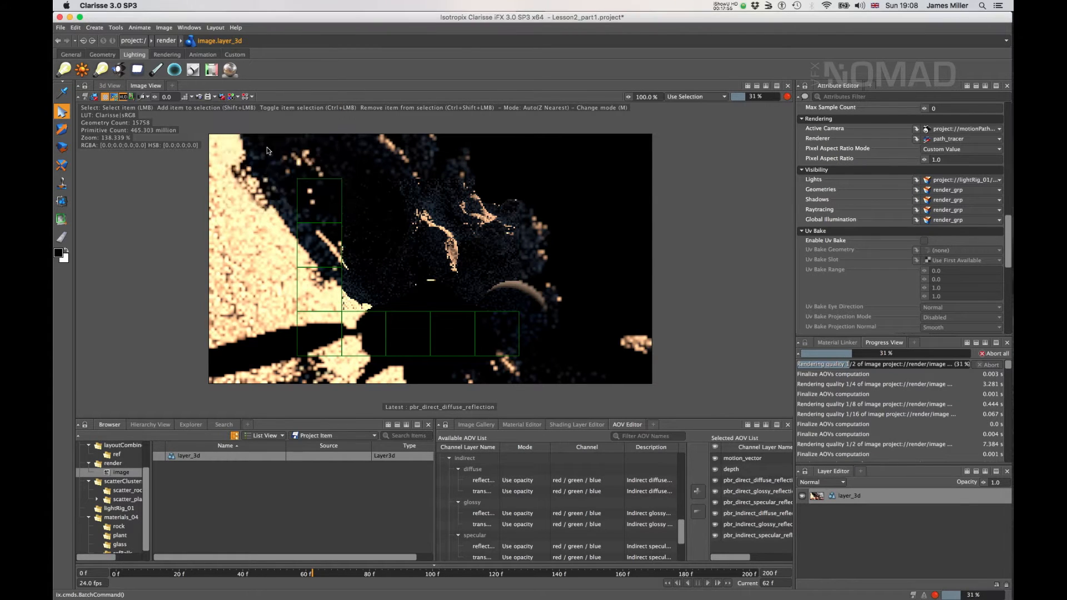
{"action": "left_click", "coordinate": [232, 98]}
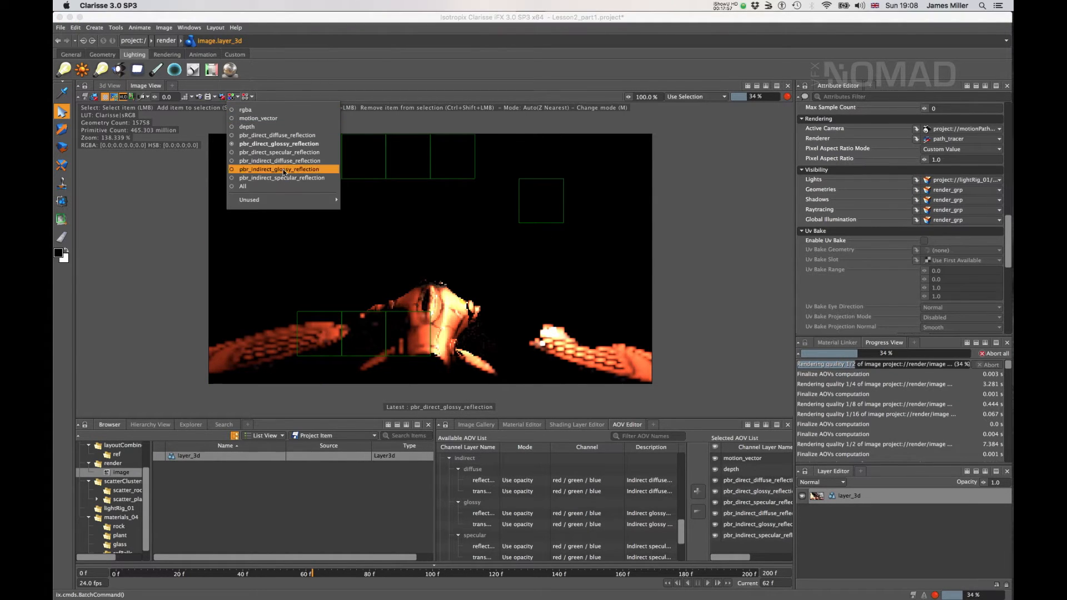
{"action": "left_click", "coordinate": [291, 151]}
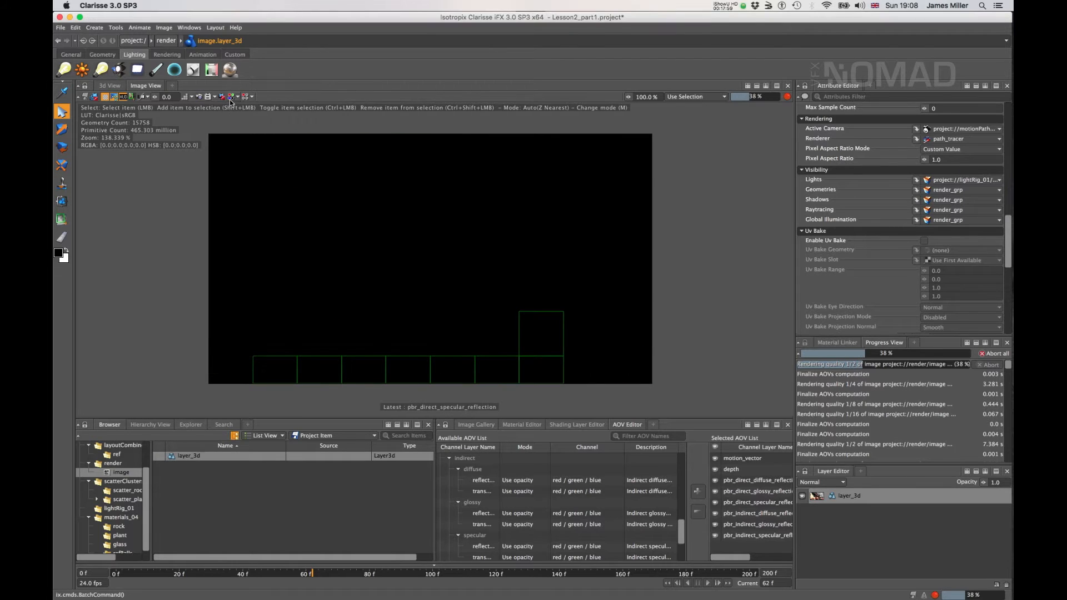
Examine the indirect diffuse and direct diffuse reflection passes, and return the image display to rgba.
{"action": "left_click", "coordinate": [232, 98]}
{"action": "left_click", "coordinate": [271, 159]}
{"action": "left_click", "coordinate": [232, 98]}
{"action": "left_click", "coordinate": [279, 135]}
{"action": "left_click", "coordinate": [231, 98]}
{"action": "left_click", "coordinate": [243, 111]}
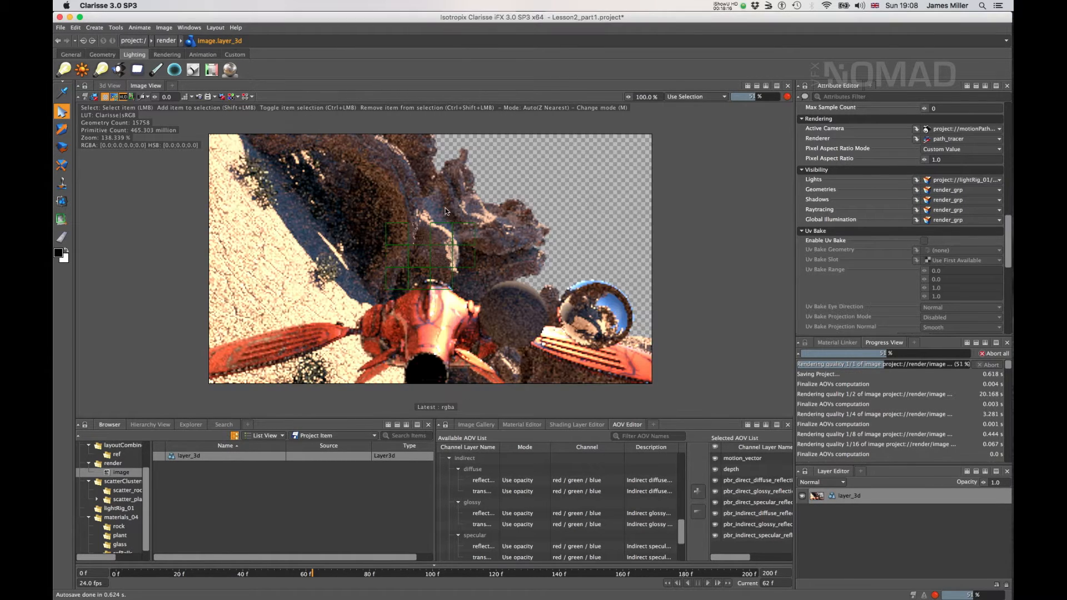
Display the motion_vector pass and set the path_tracer's Motion Blur Mode to Motion Vectors.
{"action": "left_click", "coordinate": [232, 97]}
{"action": "left_click", "coordinate": [252, 119]}
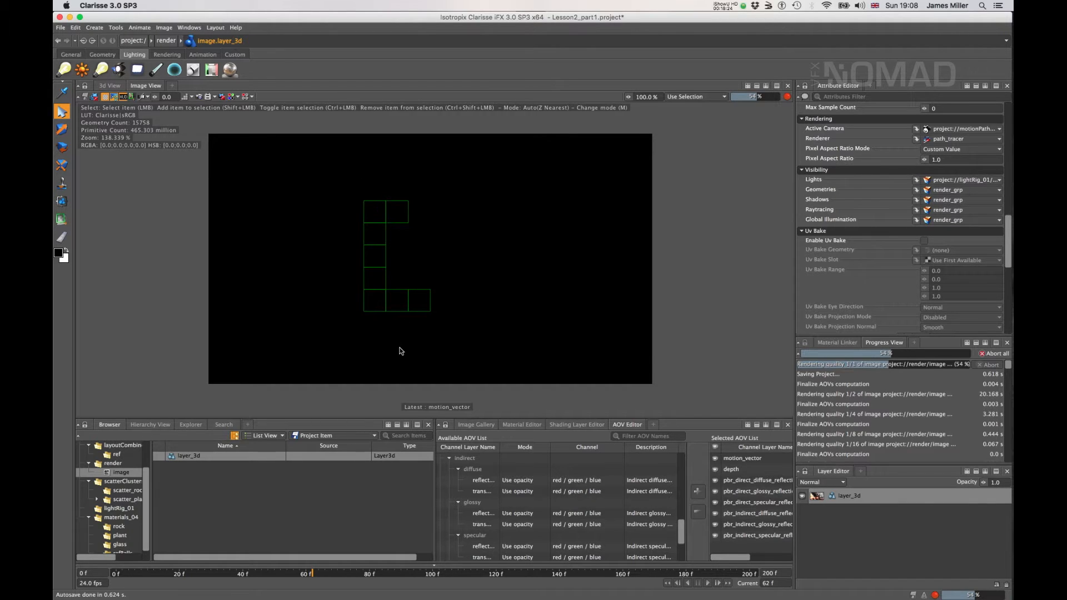
{"action": "left_click", "coordinate": [129, 463]}
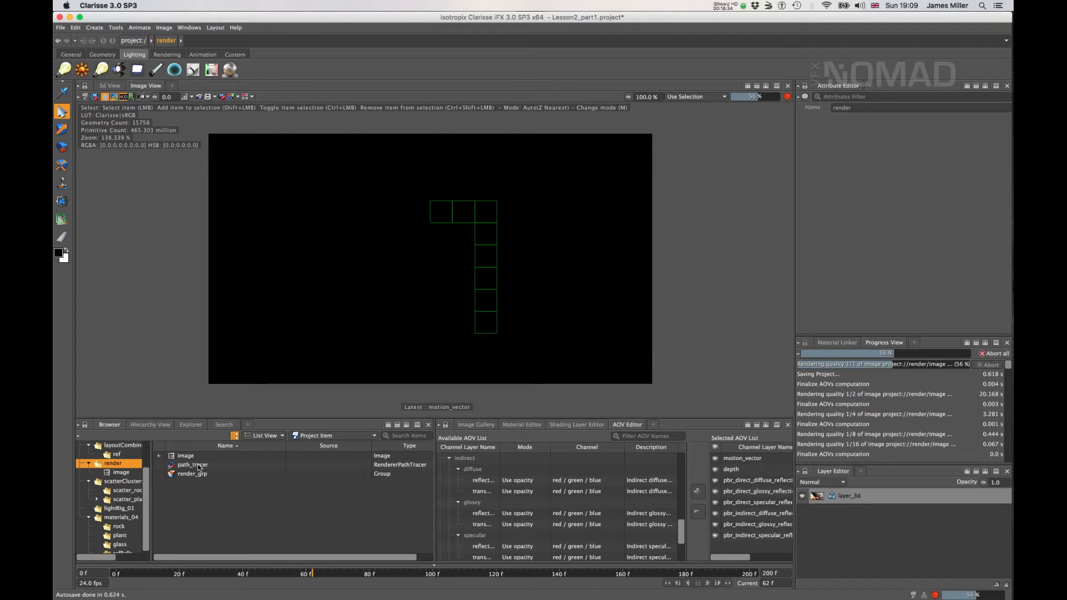
{"action": "left_click", "coordinate": [199, 467]}
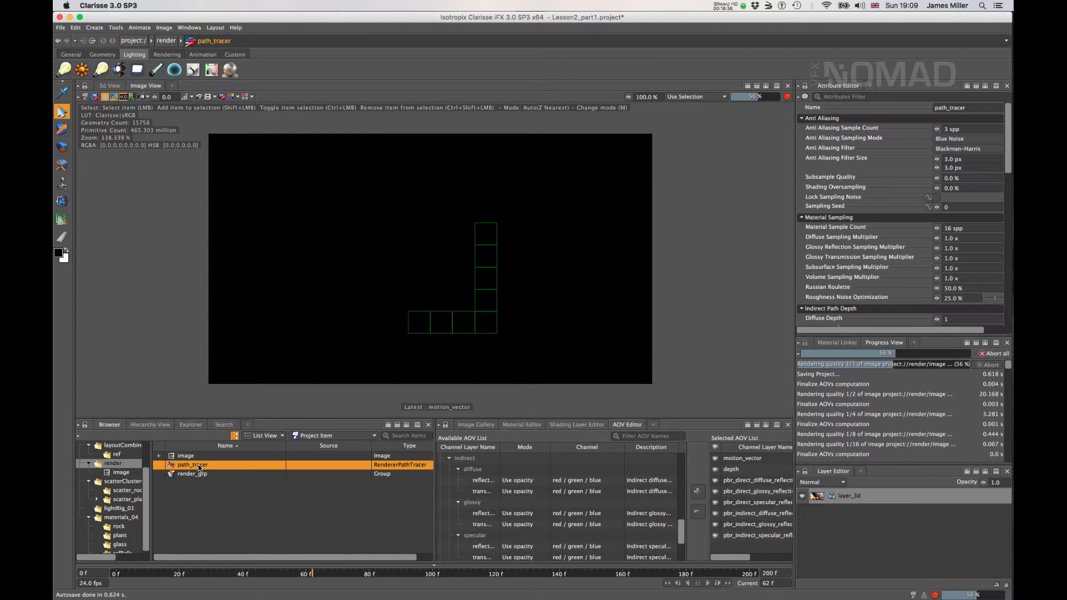
{"action": "scroll", "coordinate": [899, 173], "scroll_direction": "down", "scroll_amount": 10}
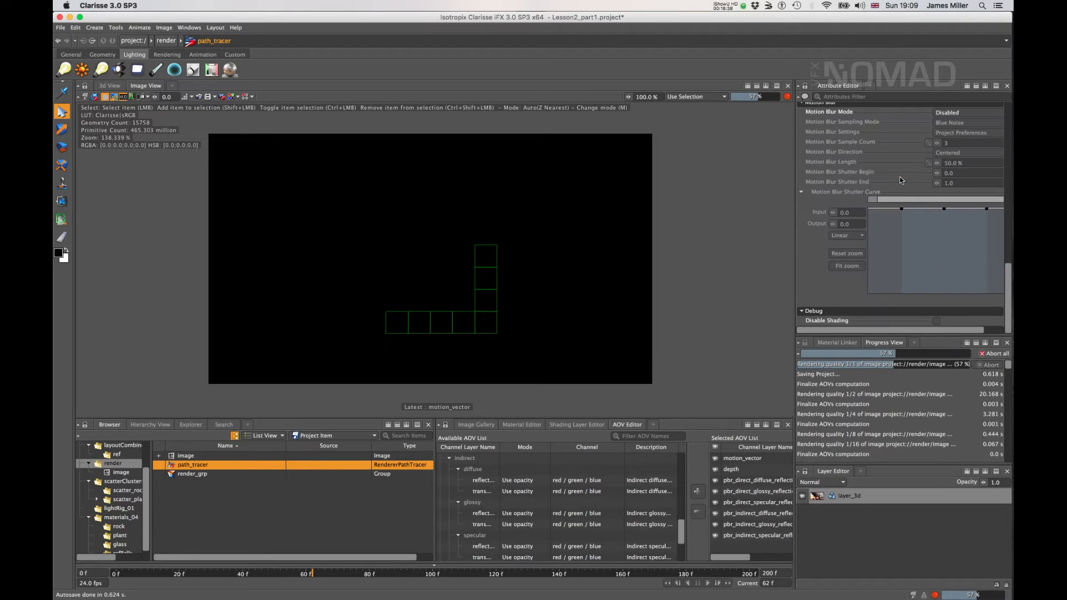
{"action": "scroll", "coordinate": [902, 192], "scroll_direction": "up", "scroll_amount": 2}
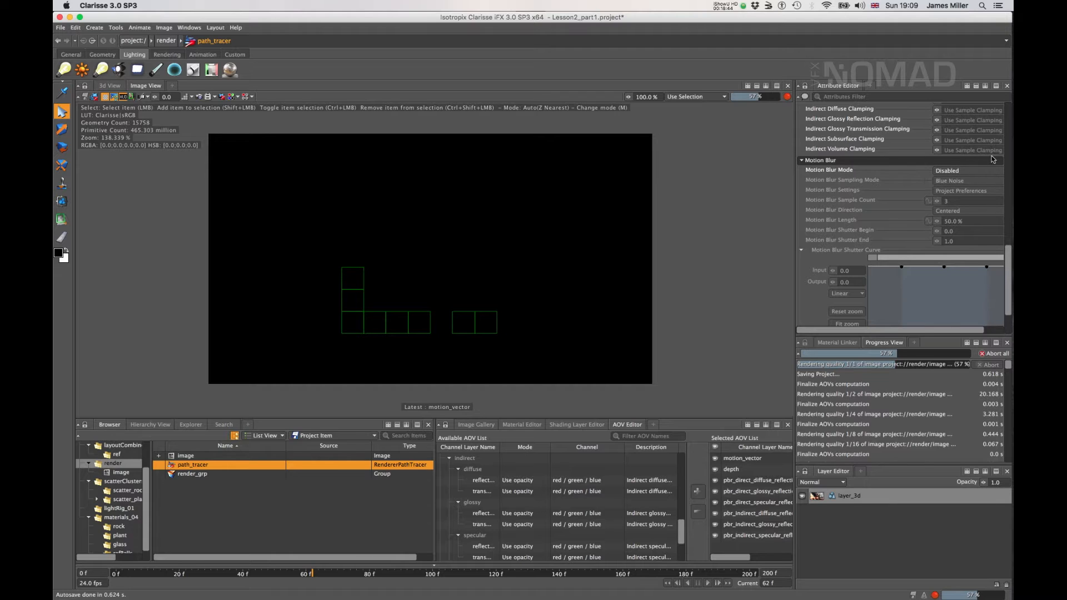
{"action": "left_click", "coordinate": [951, 173]}
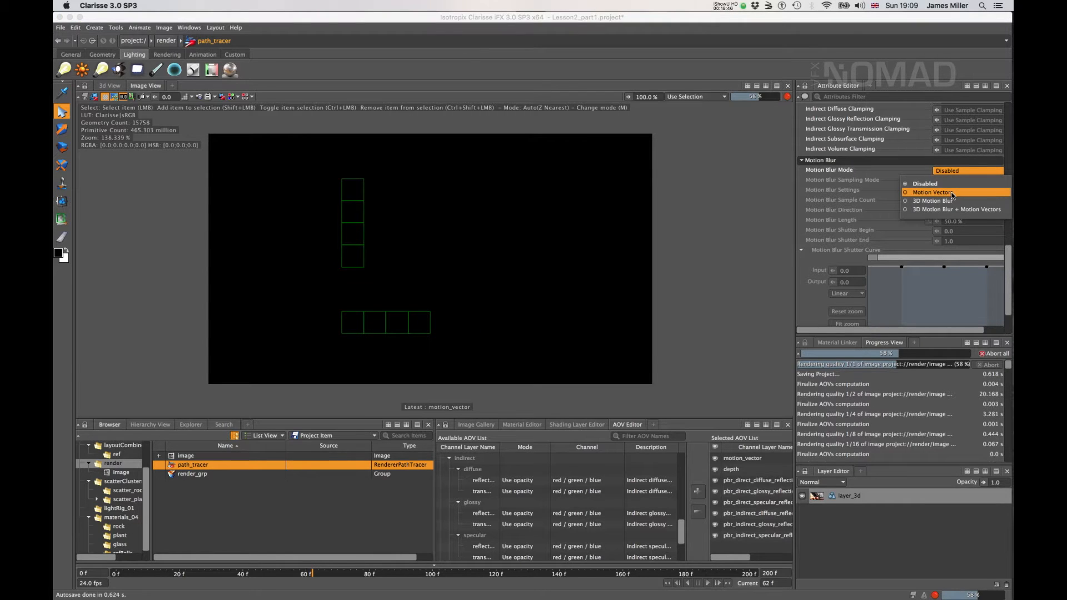
{"action": "left_click", "coordinate": [952, 193]}
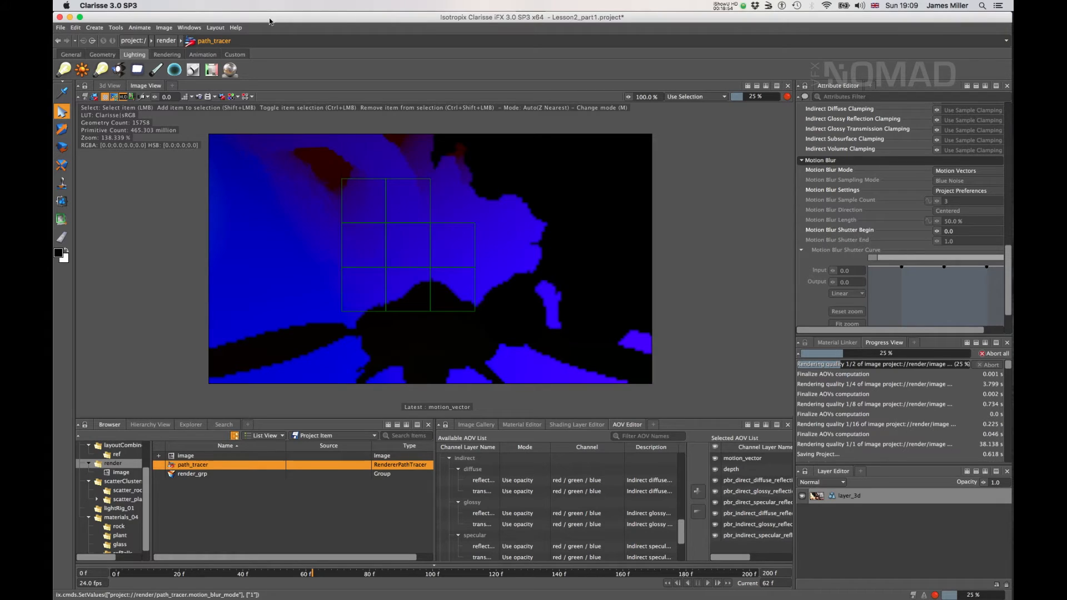
Examine the depth pass of the render and return the image display to rgba.
{"action": "left_click", "coordinate": [231, 97]}
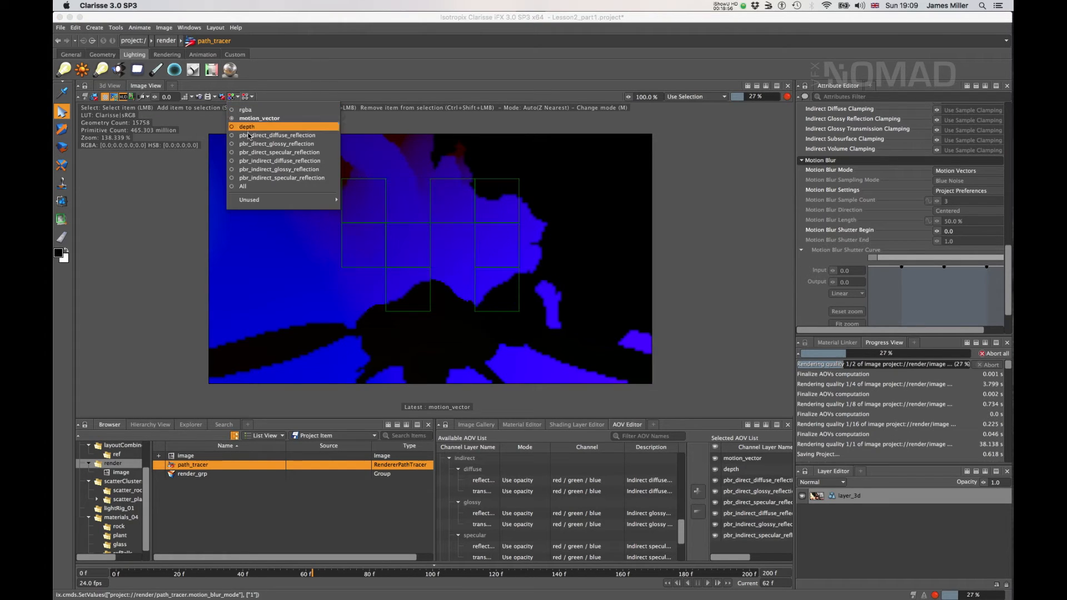
{"action": "left_click", "coordinate": [247, 131]}
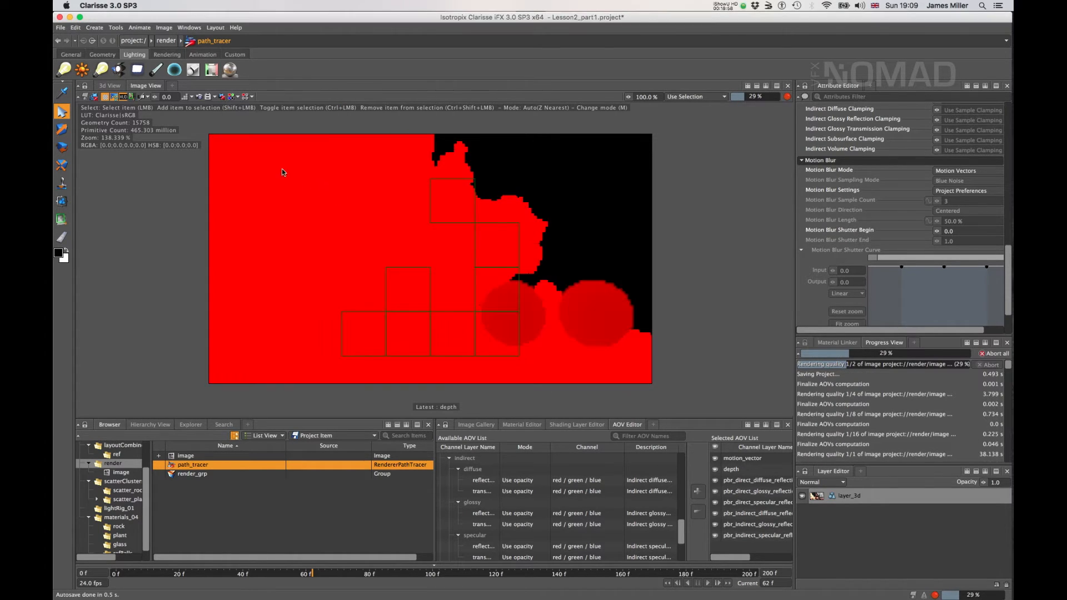
{"action": "left_click", "coordinate": [231, 97]}
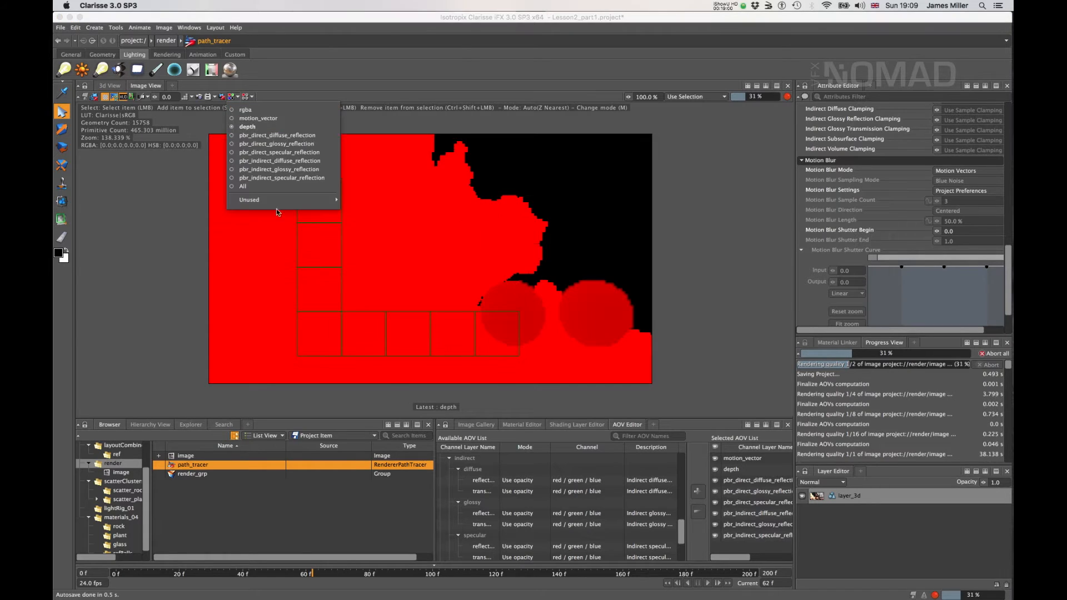
{"action": "left_click", "coordinate": [248, 110]}
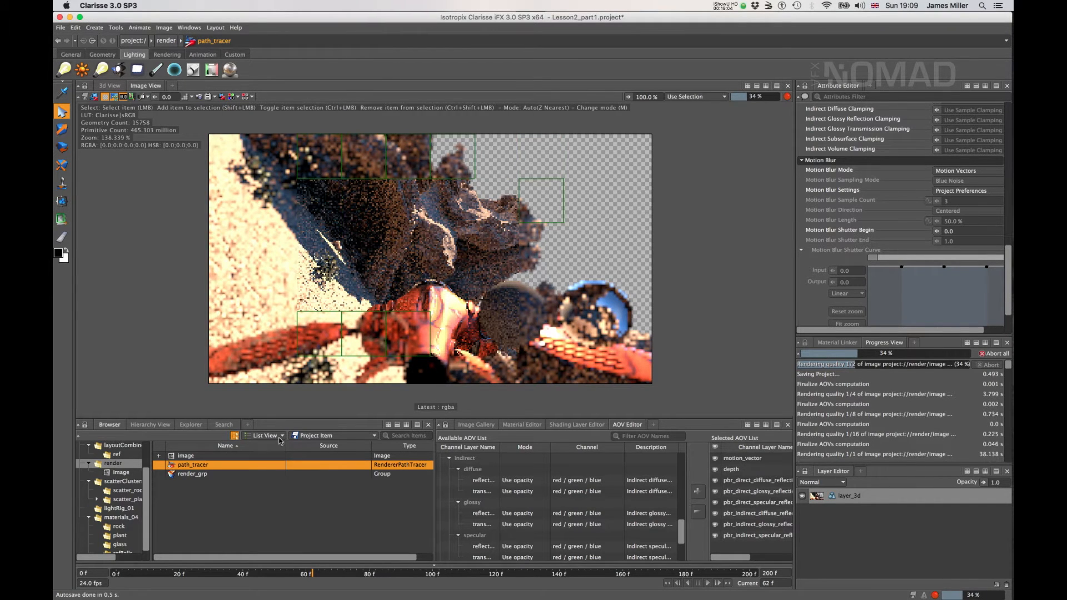
Move the timeline to frame 1 to render that frame.
{"action": "left_click", "coordinate": [117, 576]}
{"action": "left_click", "coordinate": [118, 575]}
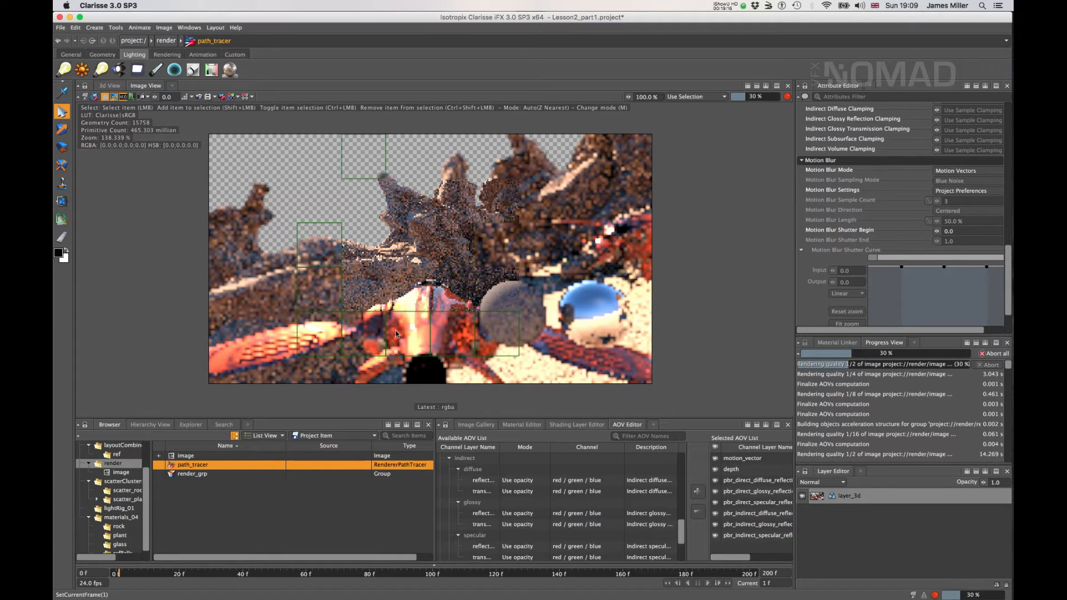
Rename the shipShape geometry of the central spaceship to ship1Shape.
{"action": "left_click", "coordinate": [415, 318]}
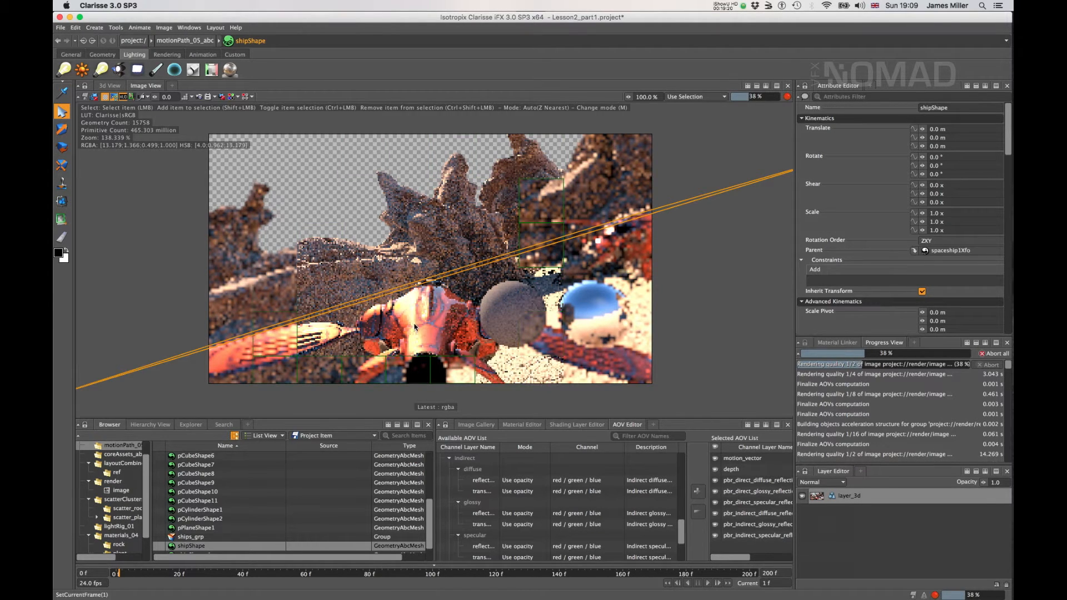
{"action": "left_click", "coordinate": [599, 241]}
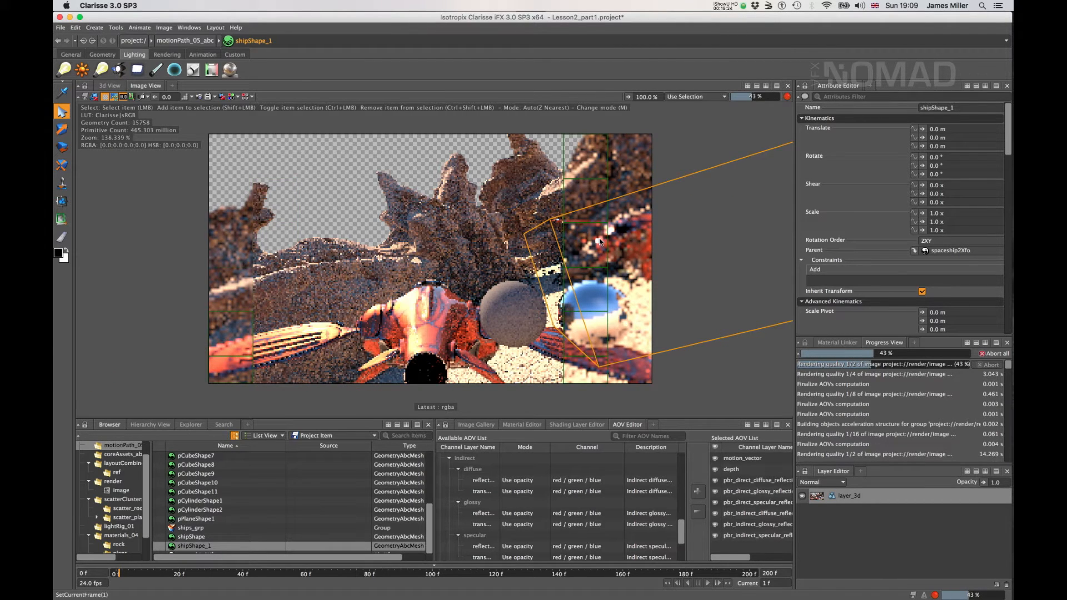
{"action": "scroll", "coordinate": [228, 531], "scroll_direction": "down", "scroll_amount": 1}
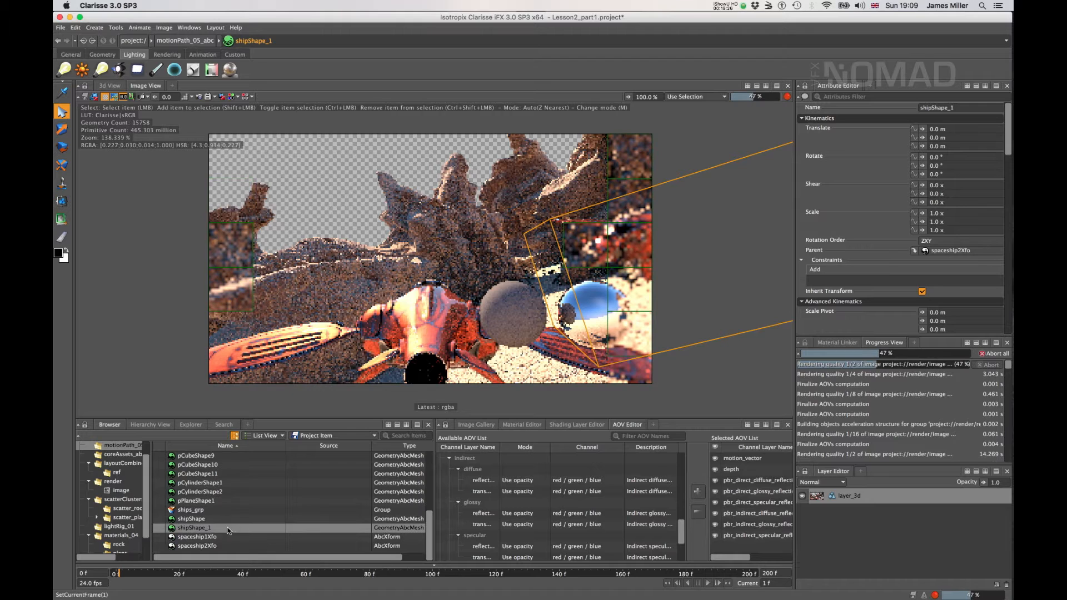
{"action": "left_click", "coordinate": [191, 519]}
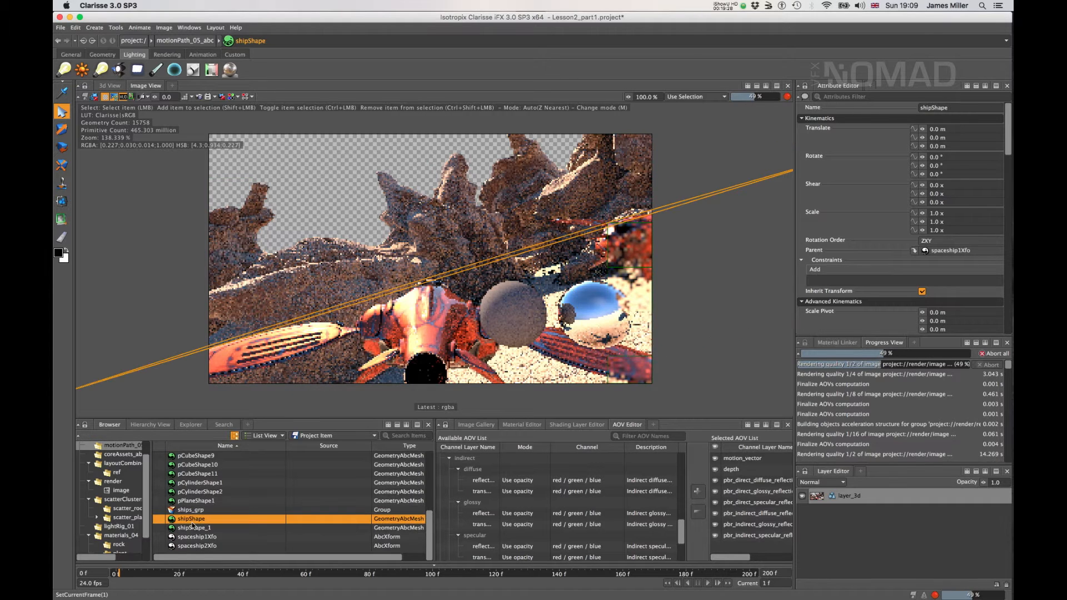
{"action": "left_click", "coordinate": [193, 519]}
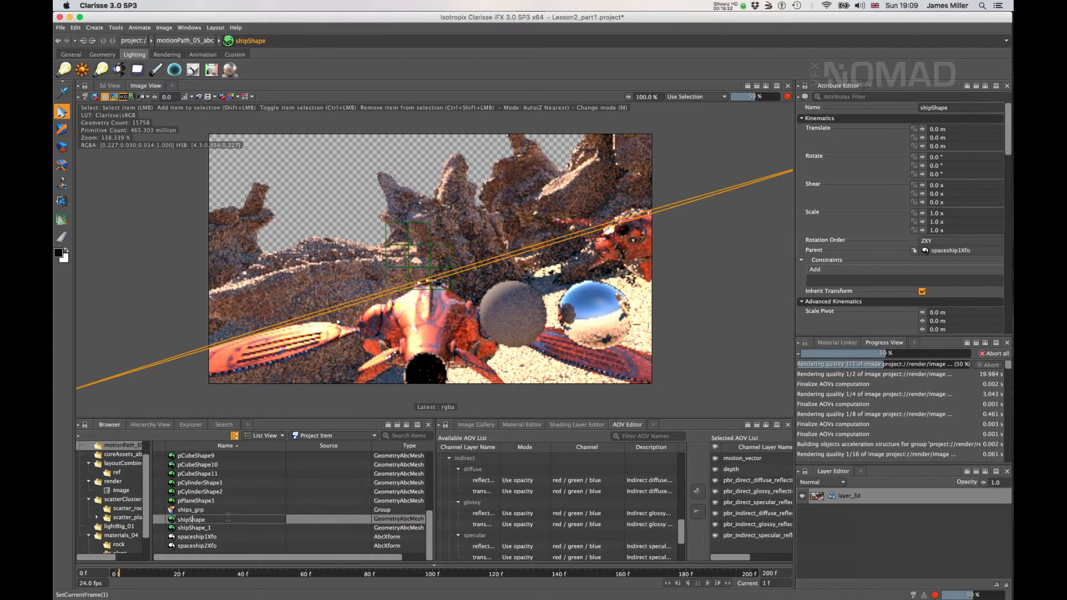
{"action": "type", "text": "1"}
{"action": "key", "text": "Return"}
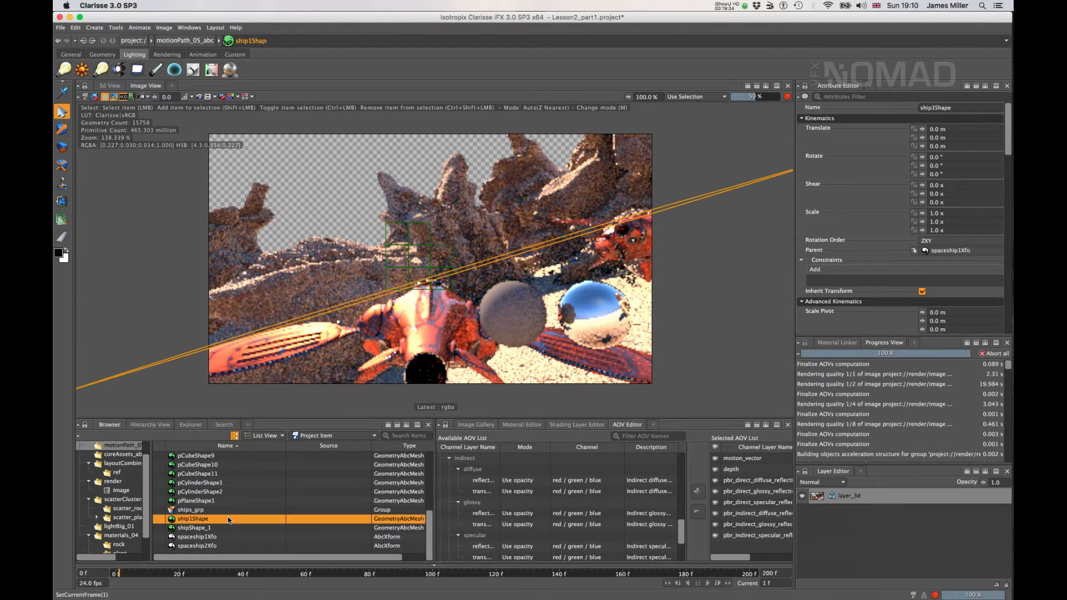
Rename the second spaceship's geometry, shipShape_1, to ship2Shape_1.
{"action": "left_click", "coordinate": [207, 528]}
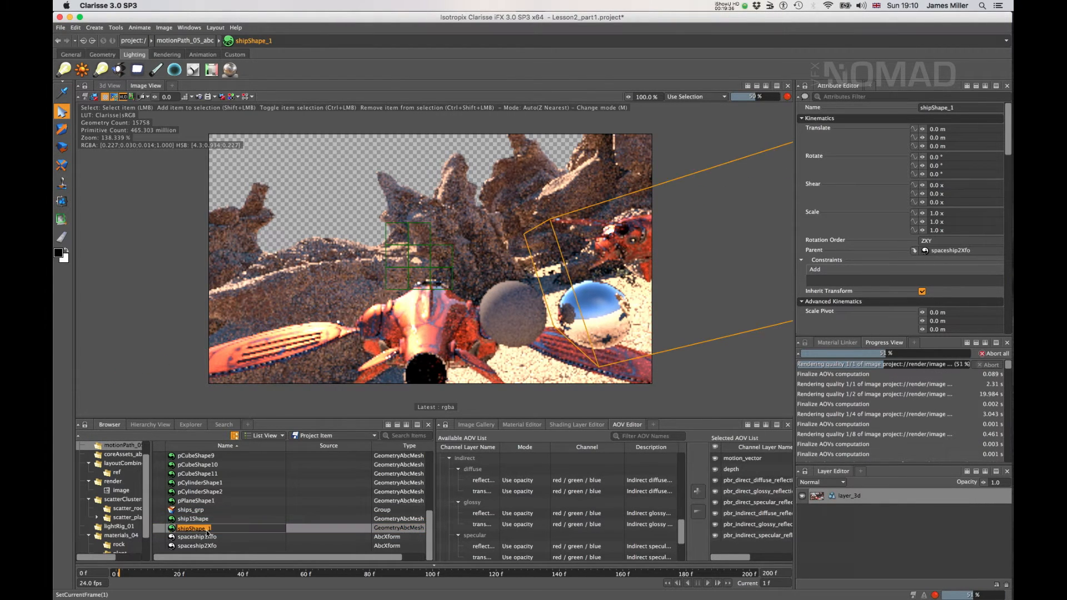
{"action": "left_click", "coordinate": [207, 530]}
{"action": "type", "text": "2"}
{"action": "key", "text": "Return"}
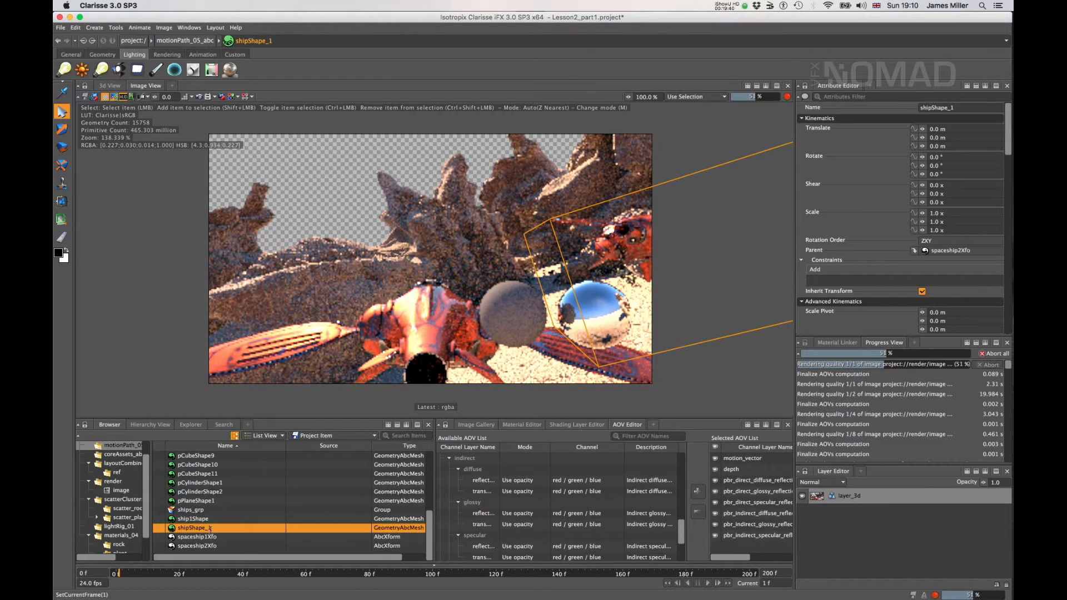
Add an empty rule to the shading layer and move it up directly above the *ship* rule.
{"action": "left_click", "coordinate": [578, 425]}
{"action": "left_click_drag", "start_coordinate": [494, 446], "coordinate": [512, 446]}
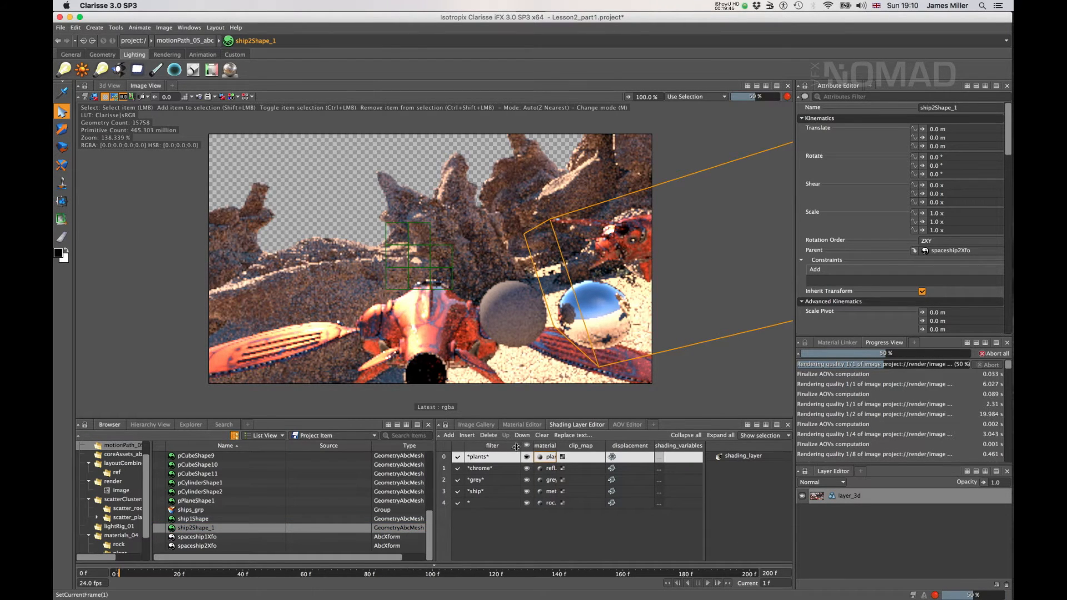
{"action": "left_click", "coordinate": [489, 491]}
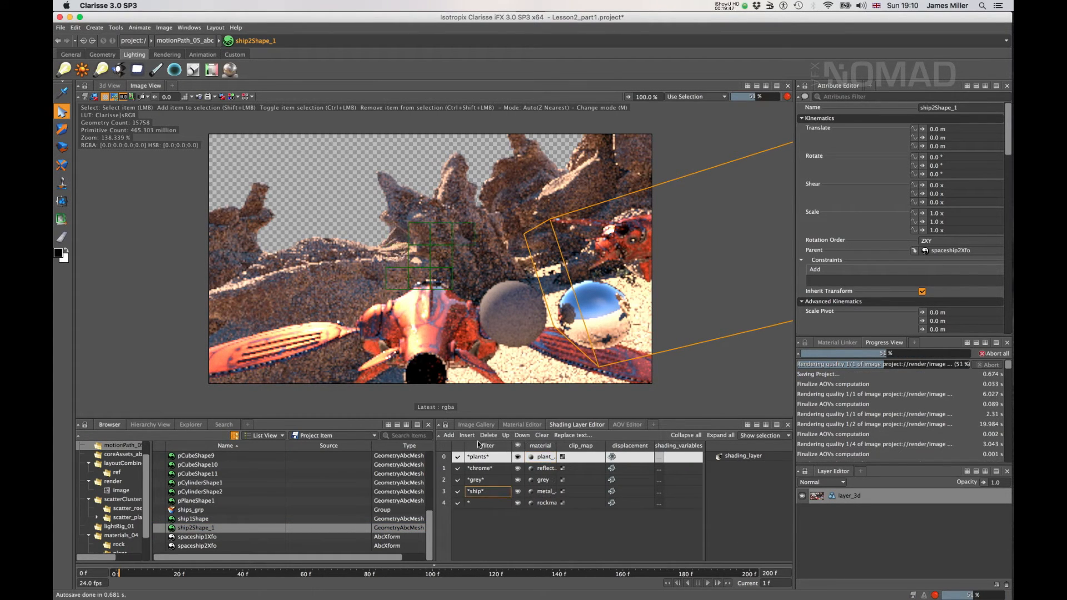
{"action": "left_click", "coordinate": [449, 436]}
{"action": "left_click", "coordinate": [488, 515]}
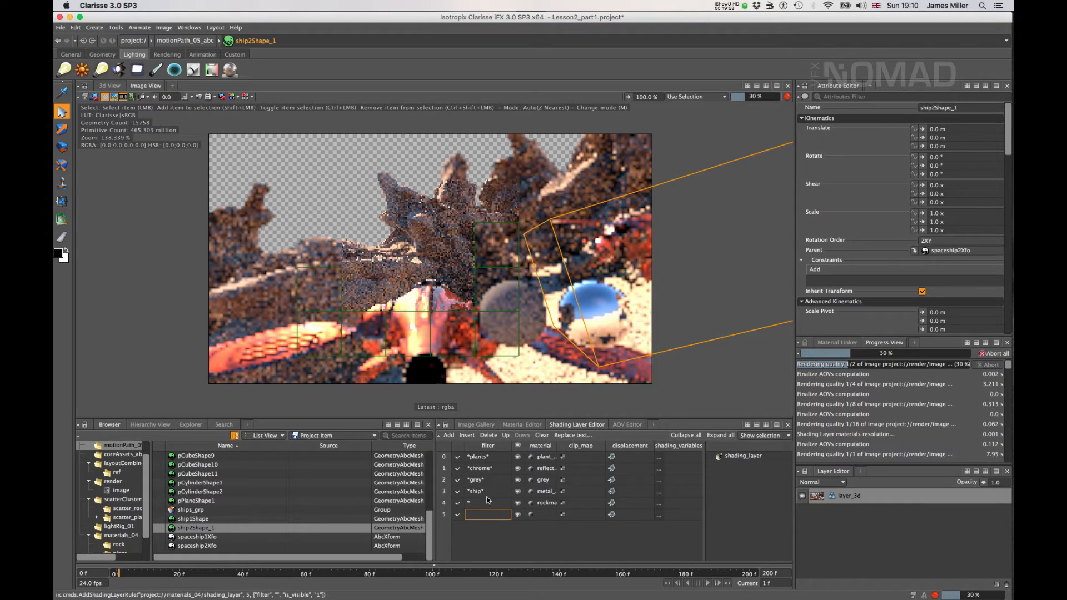
{"action": "left_click", "coordinate": [505, 436]}
{"action": "scroll", "coordinate": [491, 358], "scroll_direction": "down", "scroll_amount": 10}
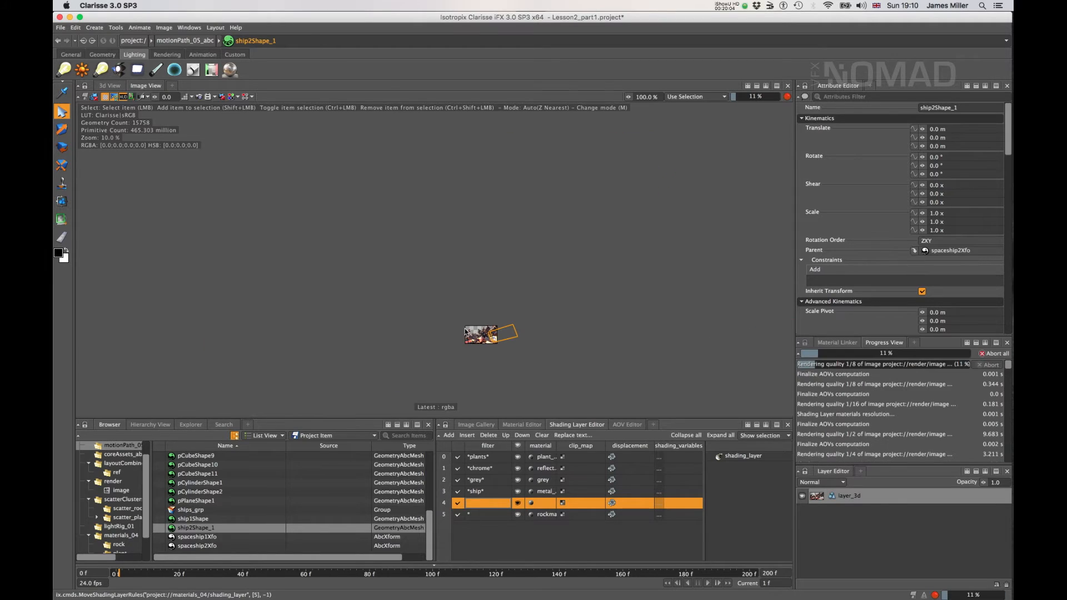
{"action": "left_click", "coordinate": [505, 436]}
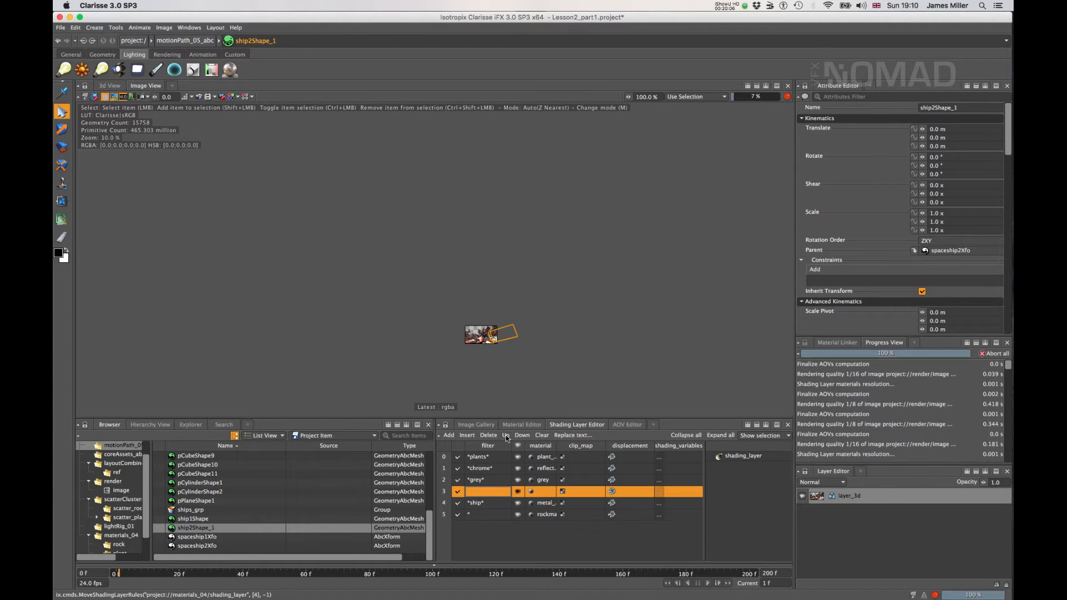
Set the new shading rule's filter to *ship1*.
{"action": "double_click", "coordinate": [486, 492]}
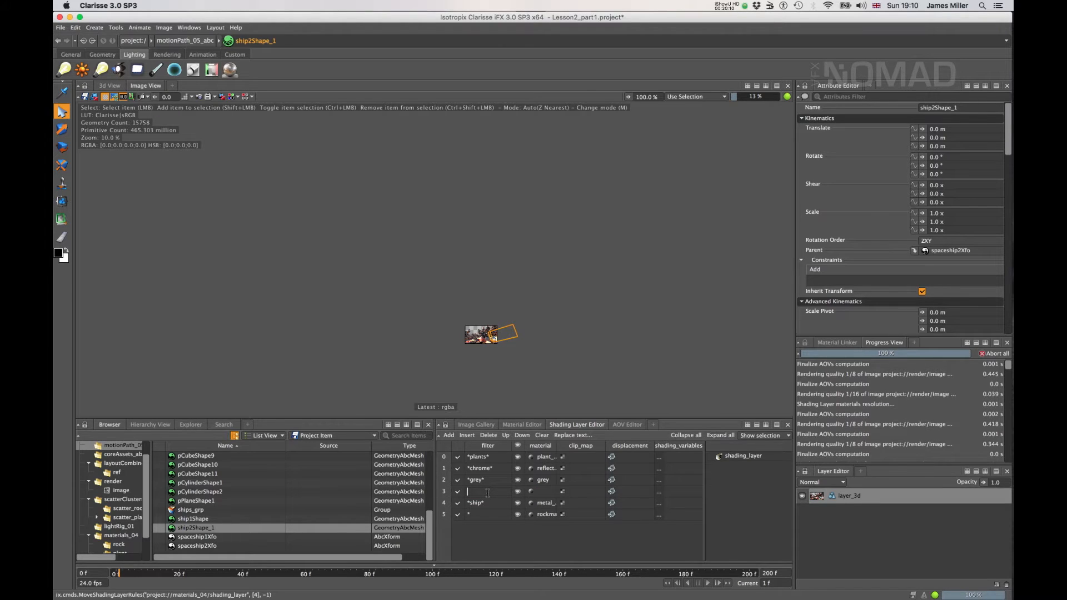
{"action": "type", "text": "ship1"}
{"action": "type", "text": "*"}
Locate the metal_PBR material used by the *ship* rule and try to duplicate its metal context from inside itself.
{"action": "left_click", "coordinate": [544, 504]}
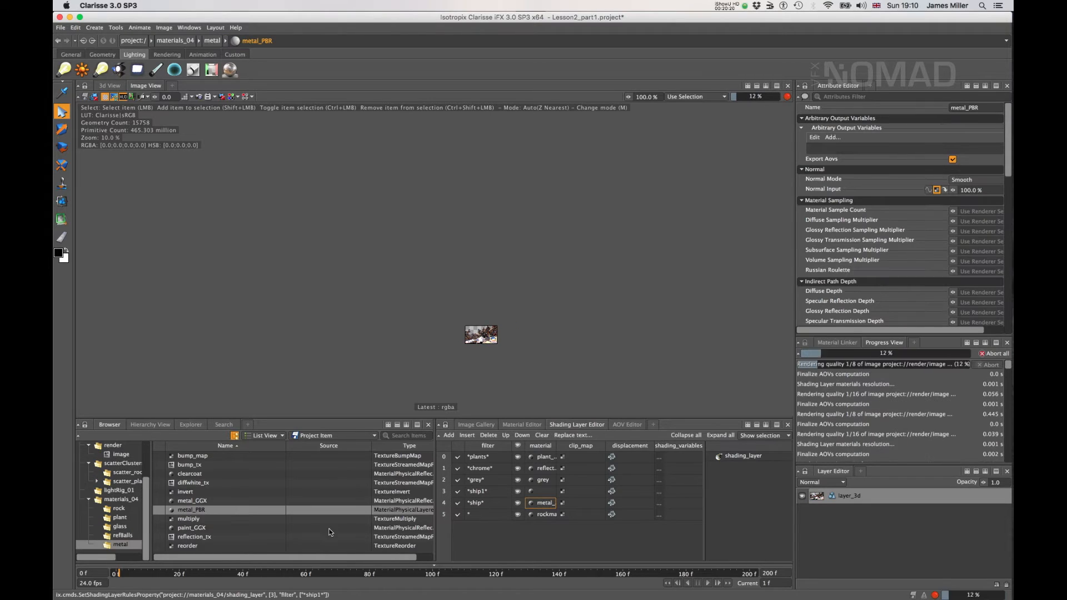
{"action": "left_click", "coordinate": [191, 510]}
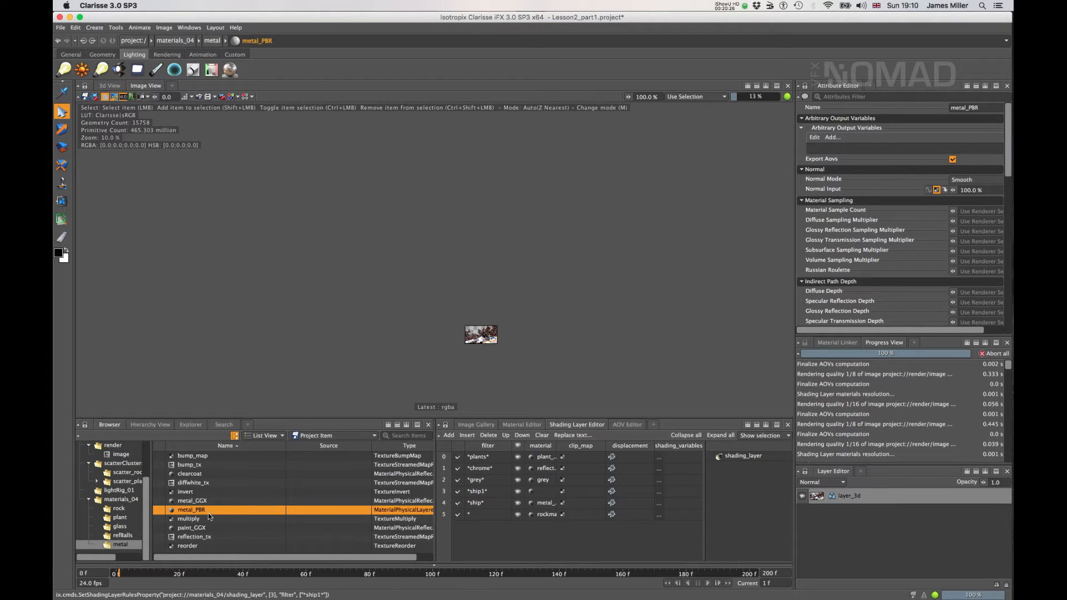
{"action": "left_click", "coordinate": [124, 545]}
{"action": "key", "text": "super+c"}
{"action": "key", "text": "super+v"}
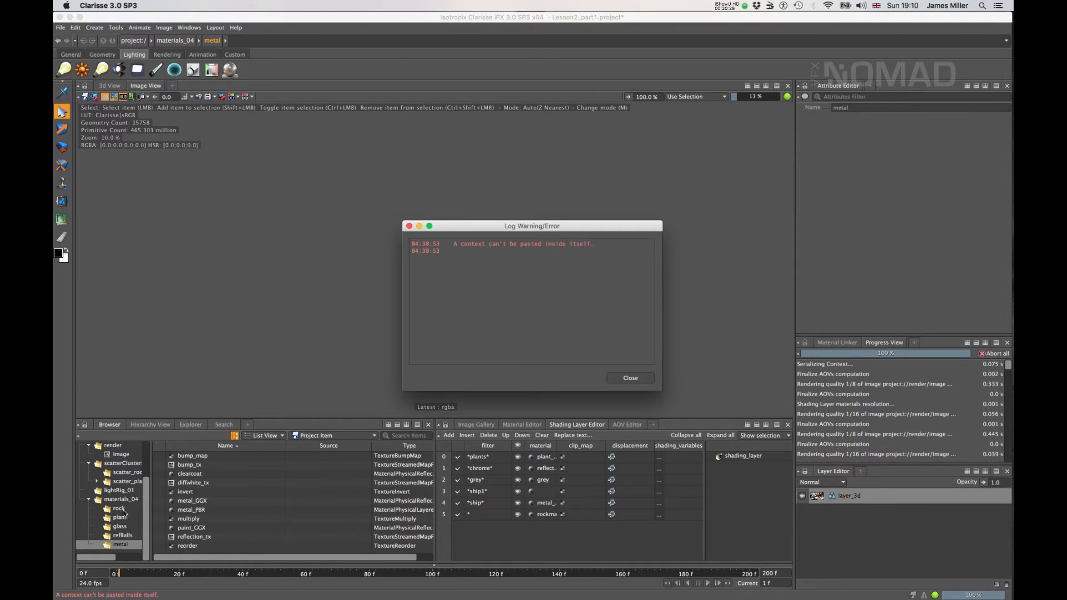
{"action": "left_click", "coordinate": [650, 377]}
Duplicate the metal context inside the materials_04 context.
{"action": "left_click", "coordinate": [130, 499]}
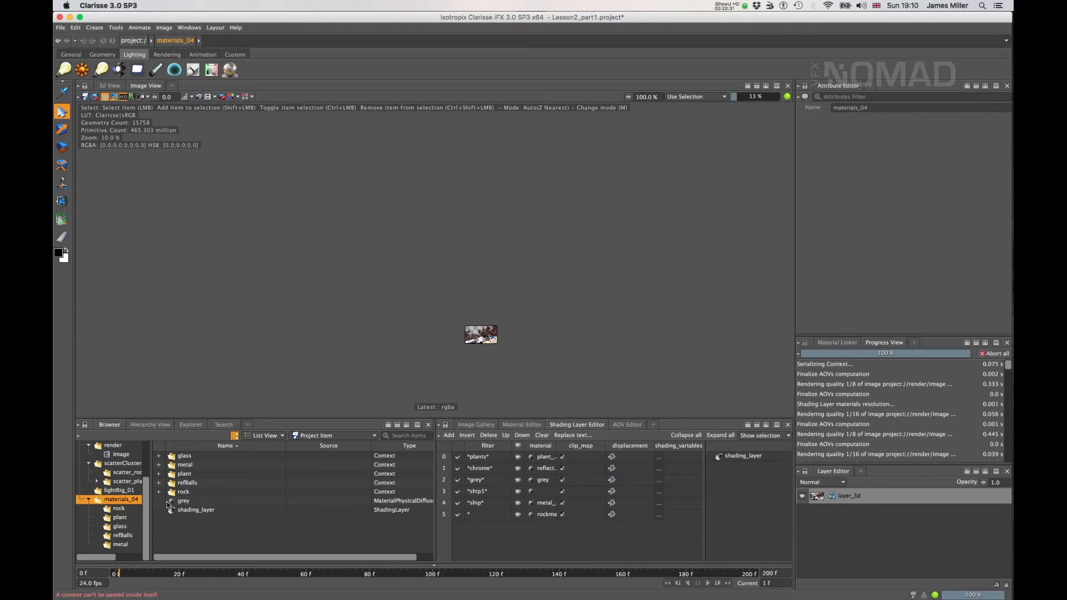
{"action": "left_click", "coordinate": [191, 466]}
{"action": "key", "text": "super+c"}
{"action": "key", "text": "super+v"}
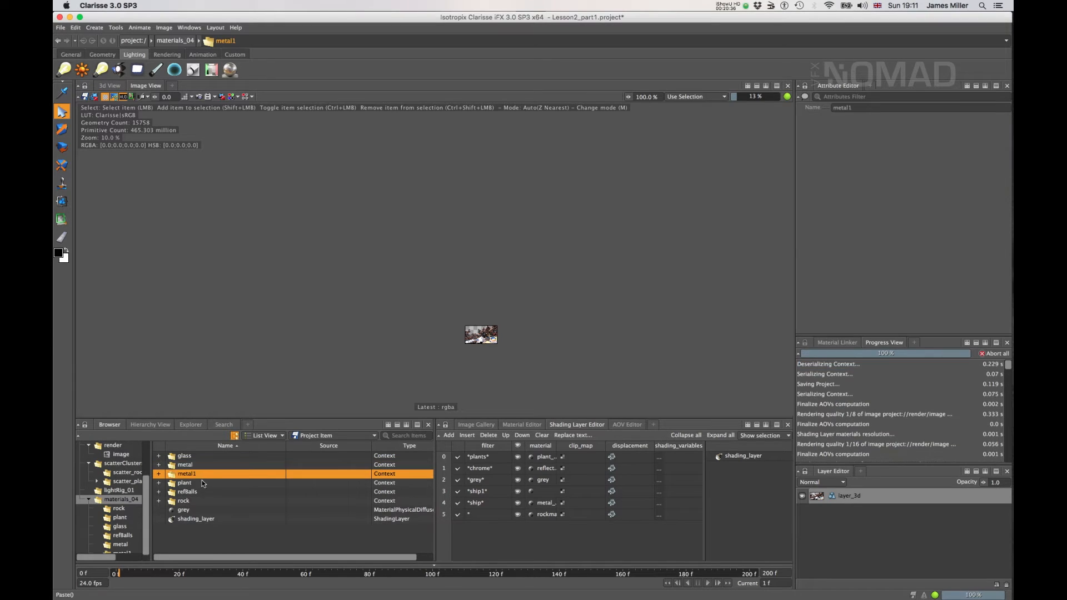
Open the original metal context's metal_PBR network in the Material Editor and enlarge the editor's height.
{"action": "left_click", "coordinate": [185, 466]}
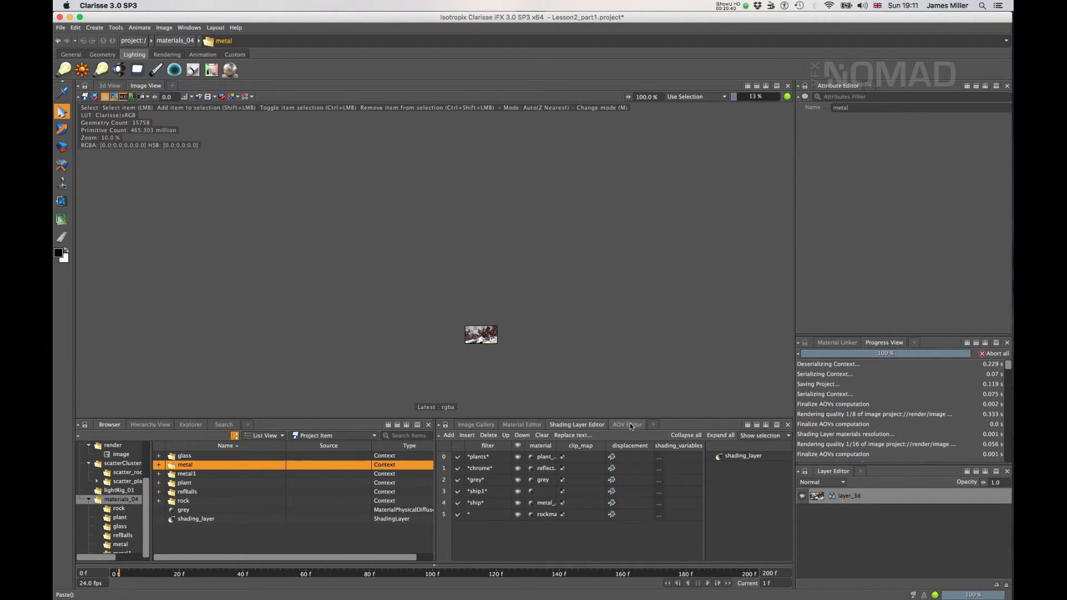
{"action": "double_click", "coordinate": [182, 466]}
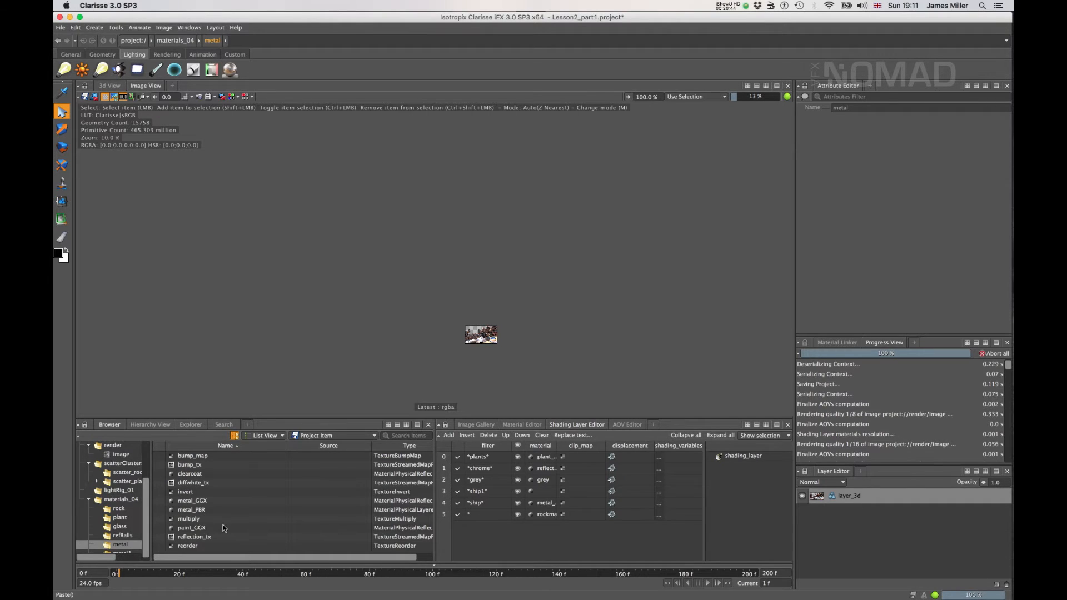
{"action": "left_click", "coordinate": [193, 510]}
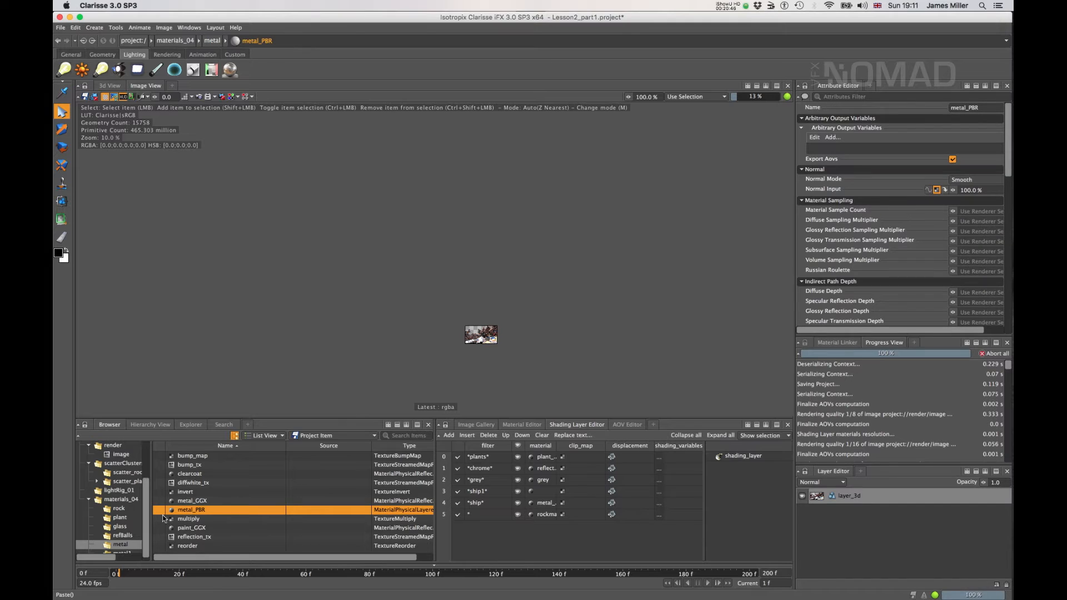
{"action": "left_click", "coordinate": [522, 425]}
{"action": "left_click_drag", "start_coordinate": [578, 418], "coordinate": [568, 231]}
{"action": "middle_click_drag", "start_coordinate": [623, 413], "coordinate": [646, 485], "text": "alt"}
{"action": "right_click_drag", "start_coordinate": [646, 485], "coordinate": [662, 447], "text": "alt"}
{"action": "scroll", "coordinate": [662, 446], "scroll_direction": "up", "scroll_amount": 5}
{"action": "middle_click_drag", "start_coordinate": [640, 457], "coordinate": [642, 480], "text": "alt"}
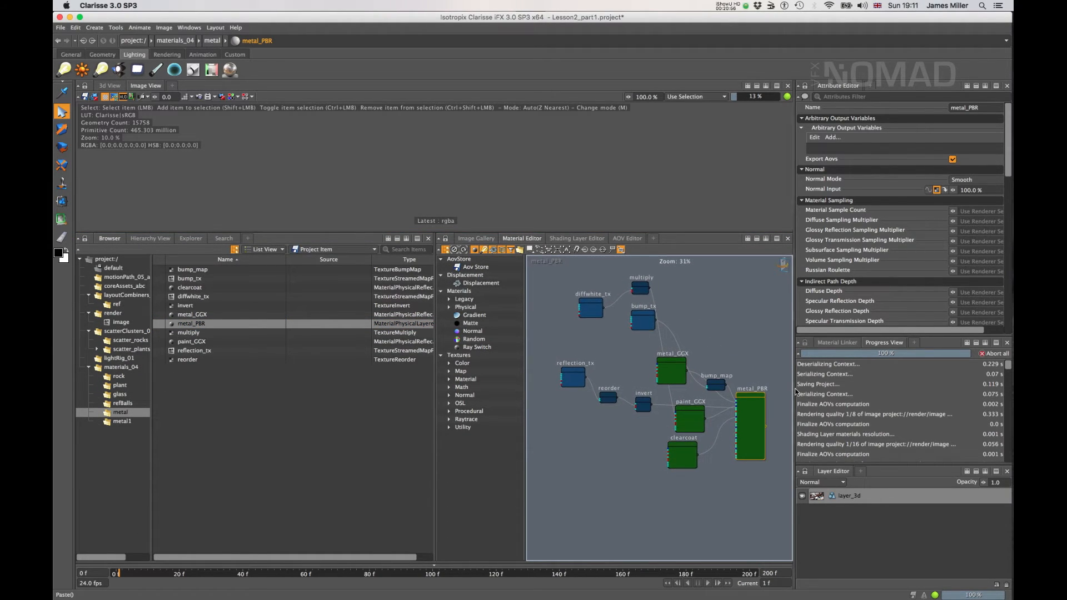
Widen the Material Editor by narrowing the Browser, and frame the metal_PBR node with its inputs.
{"action": "left_click_drag", "start_coordinate": [795, 389], "coordinate": [851, 380]}
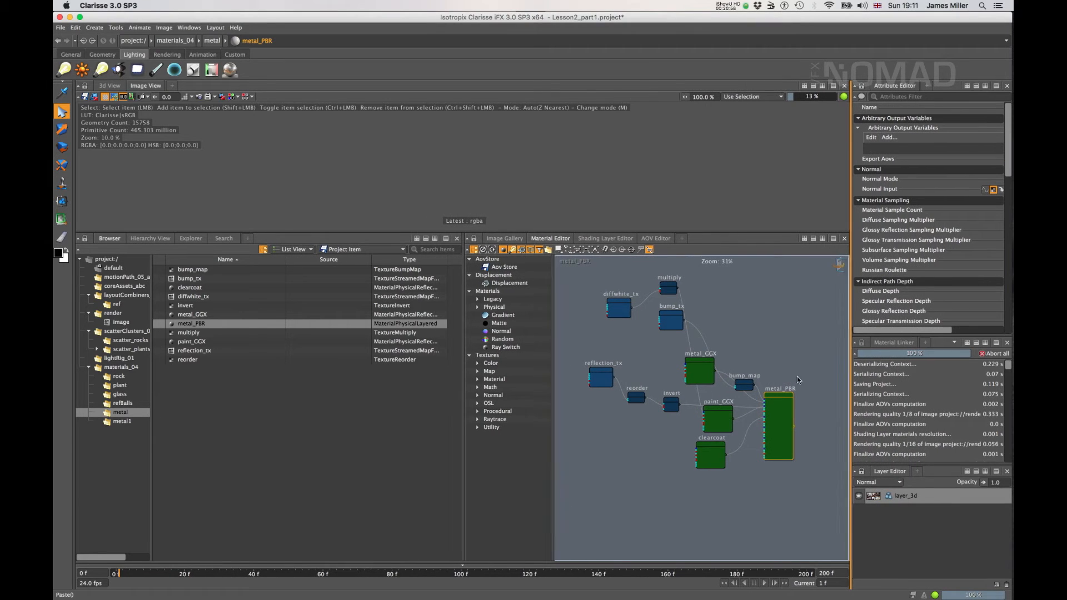
{"action": "left_click_drag", "start_coordinate": [461, 445], "coordinate": [419, 444]}
{"action": "middle_click_drag", "start_coordinate": [761, 345], "coordinate": [770, 366], "text": "alt"}
{"action": "right_click_drag", "start_coordinate": [770, 365], "coordinate": [782, 403], "text": "alt"}
{"action": "scroll", "coordinate": [782, 403], "scroll_direction": "up", "scroll_amount": 3}
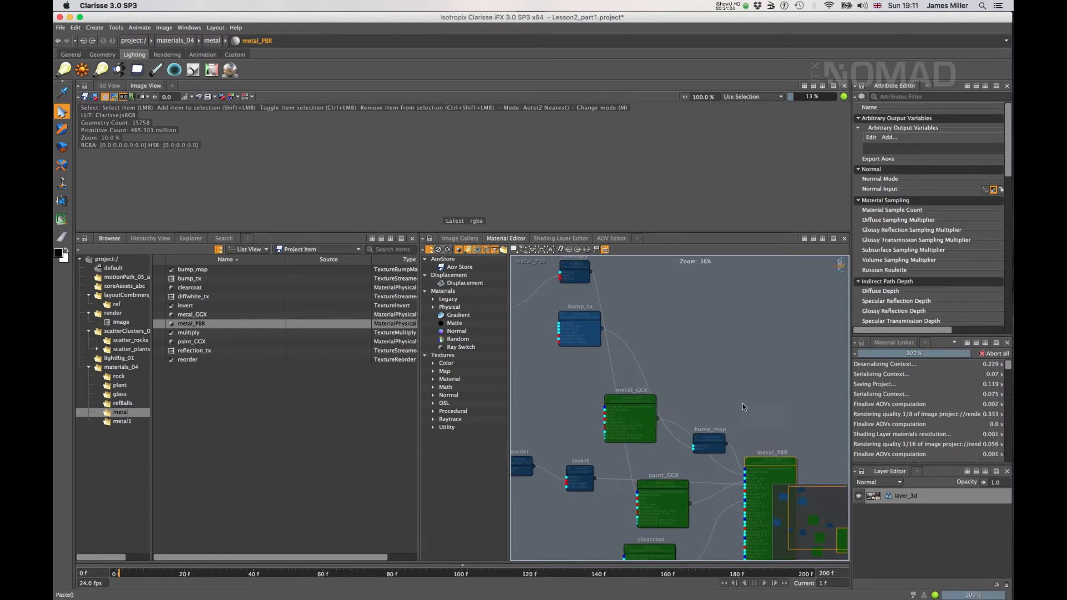
{"action": "middle_click_drag", "start_coordinate": [765, 425], "coordinate": [745, 348], "text": "alt"}
{"action": "left_click_drag", "start_coordinate": [756, 391], "coordinate": [762, 392]}
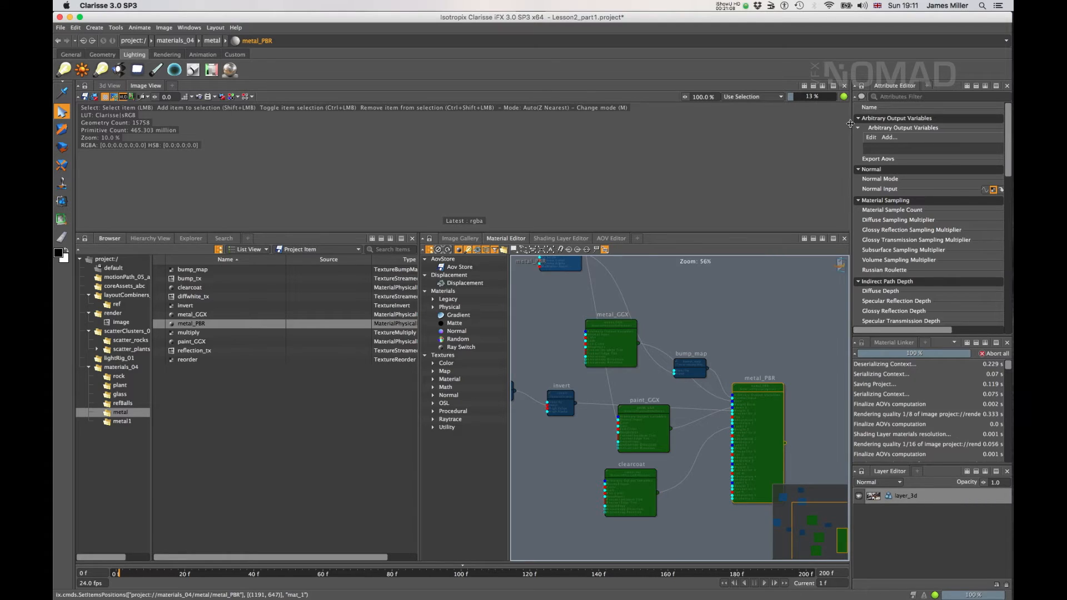
Examine metal_PBR's layer attributes and the metal_GGX, paint_GGX and clearcoat materials that feed it.
{"action": "left_click_drag", "start_coordinate": [852, 123], "coordinate": [789, 125]}
{"action": "scroll", "coordinate": [845, 210], "scroll_direction": "down", "scroll_amount": 15}
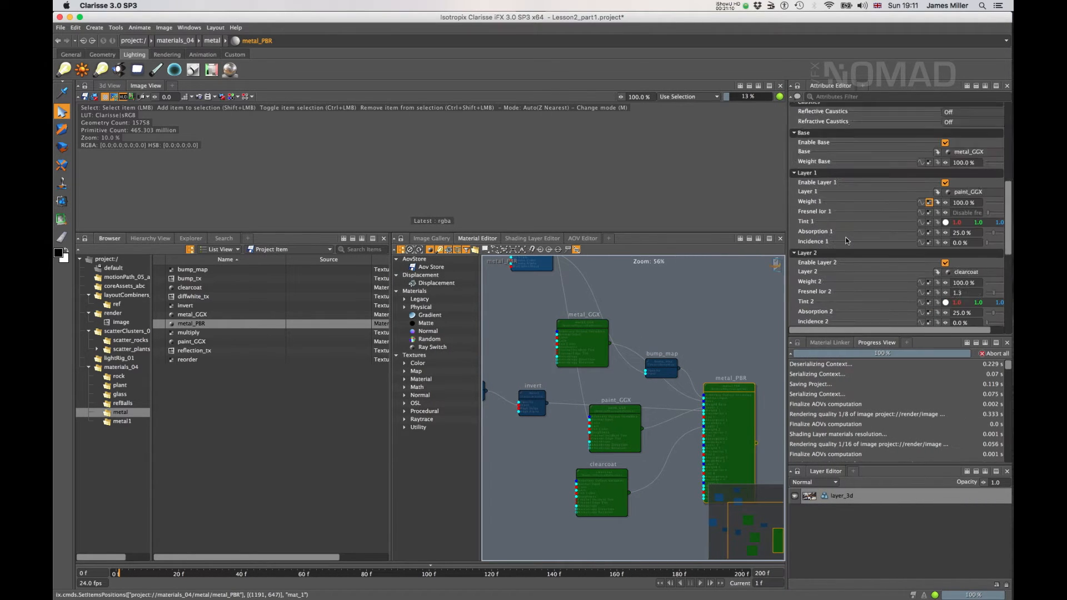
{"action": "scroll", "coordinate": [872, 174], "scroll_direction": "up", "scroll_amount": 3}
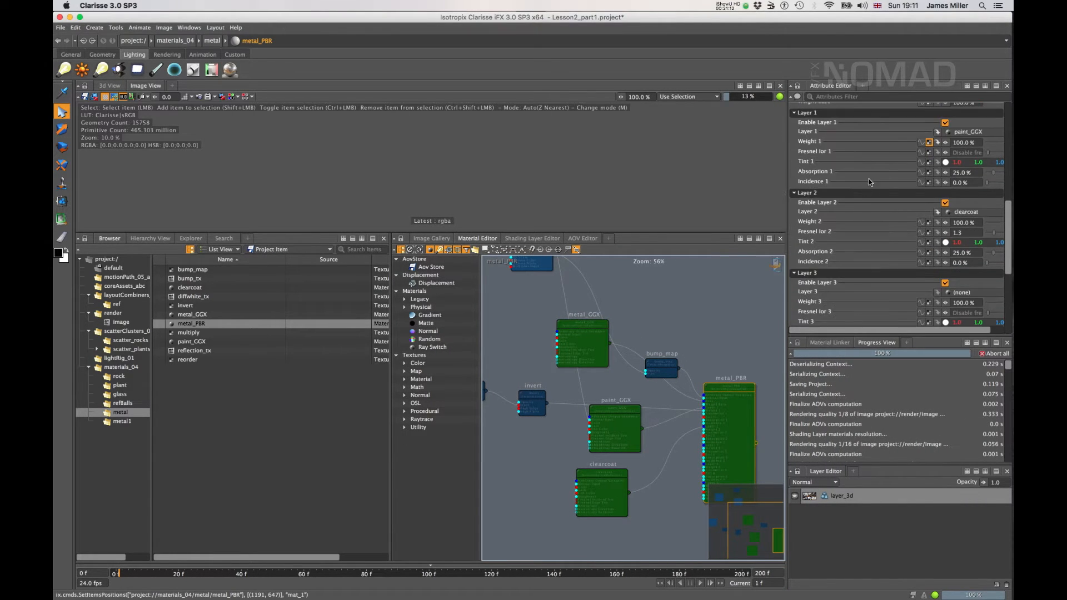
{"action": "left_click_drag", "start_coordinate": [728, 397], "coordinate": [745, 393]}
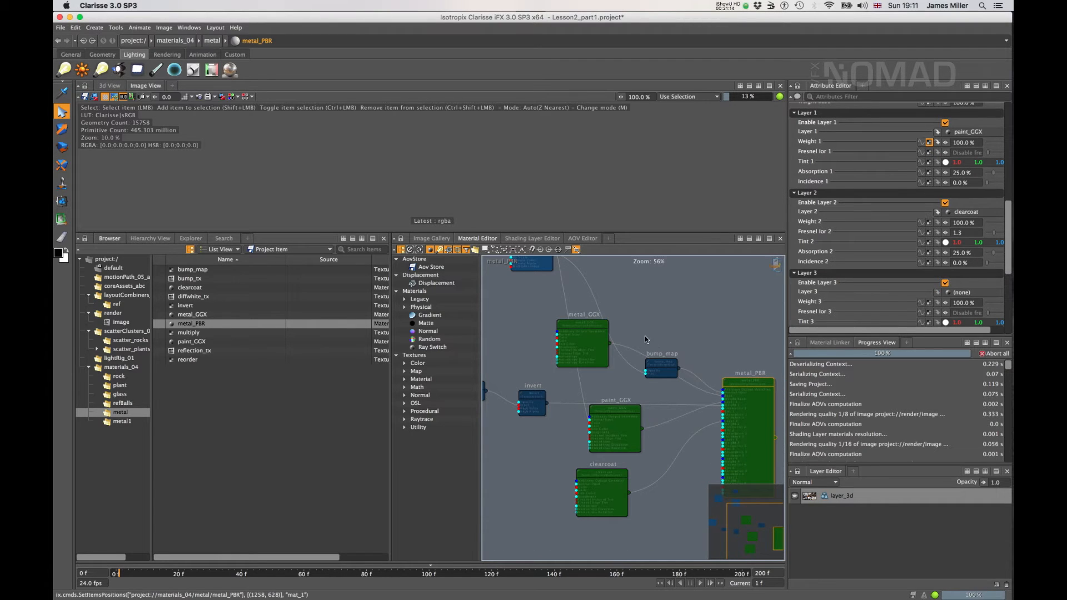
{"action": "left_click_drag", "start_coordinate": [581, 334], "coordinate": [585, 328]}
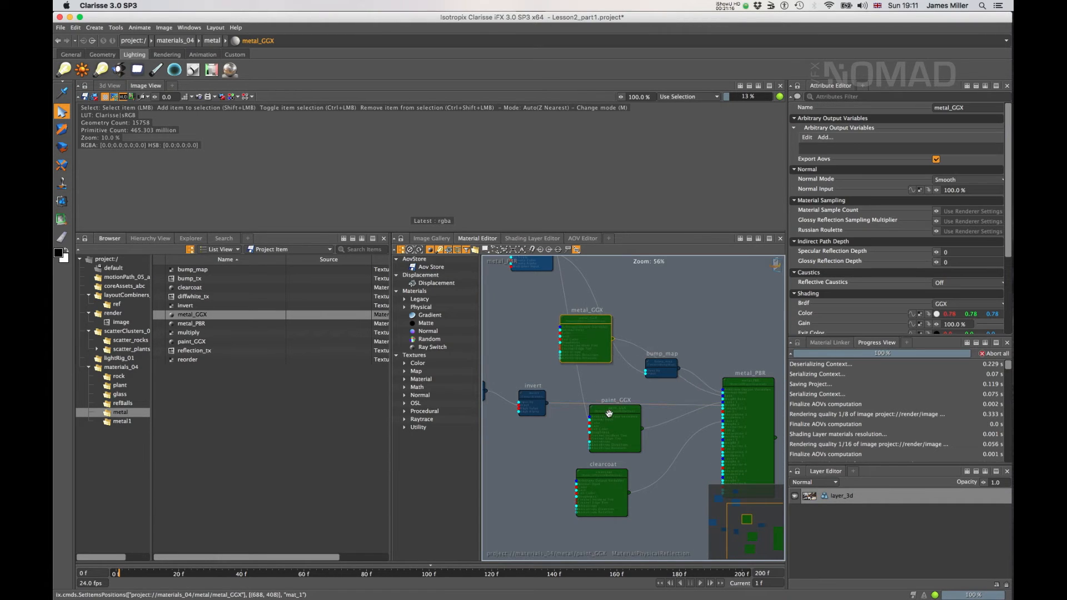
{"action": "left_click", "coordinate": [607, 411]}
{"action": "left_click", "coordinate": [601, 479]}
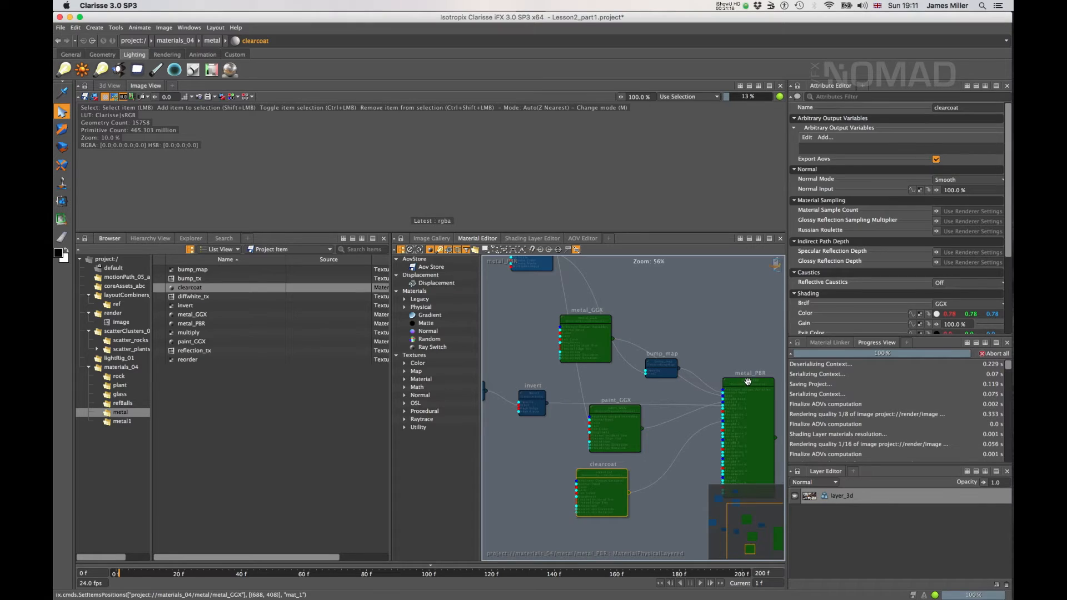
{"action": "left_click", "coordinate": [759, 380]}
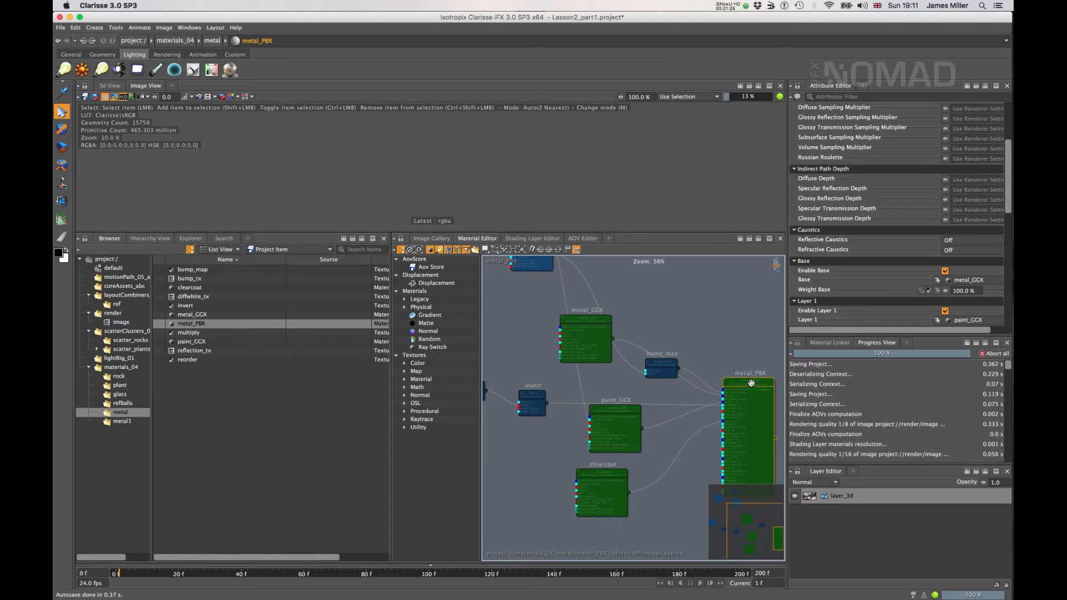
{"action": "mouse_move", "coordinate": [749, 393]}
{"action": "left_mouse_down"}
{"action": "mouse_move", "coordinate": [739, 427]}
{"action": "mouse_move", "coordinate": [736, 394]}
{"action": "left_mouse_up"}
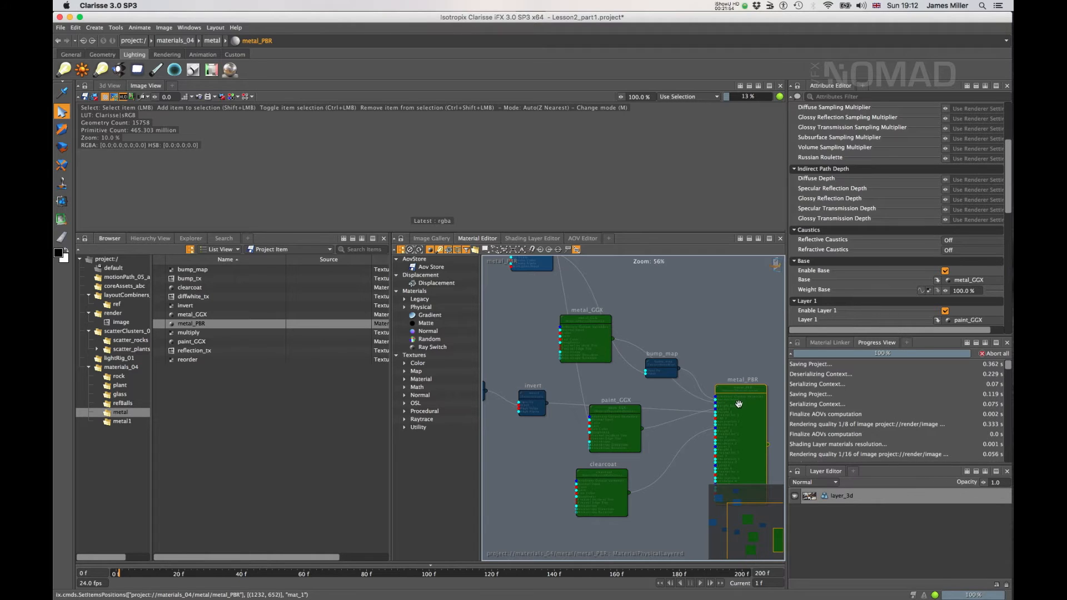
Add an Aov Store node to the metal network, above the metal_PBR node.
{"action": "middle_click_drag", "start_coordinate": [744, 405], "coordinate": [674, 403]}
{"action": "left_click_drag", "start_coordinate": [673, 403], "coordinate": [675, 398]}
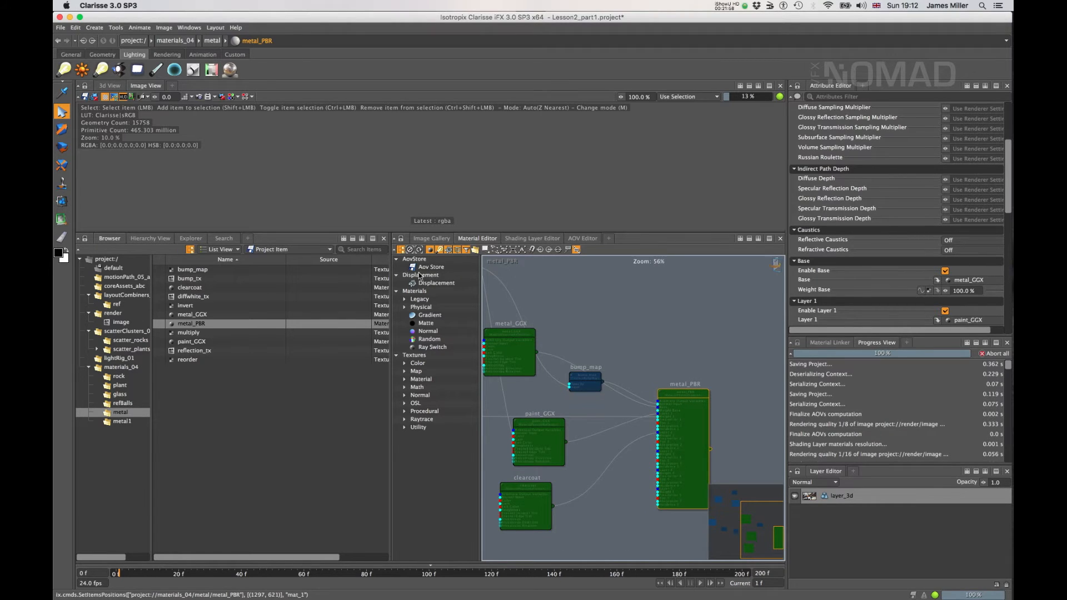
{"action": "left_click_drag", "start_coordinate": [421, 268], "coordinate": [649, 348]}
{"action": "scroll", "coordinate": [643, 359], "scroll_direction": "up", "scroll_amount": 3}
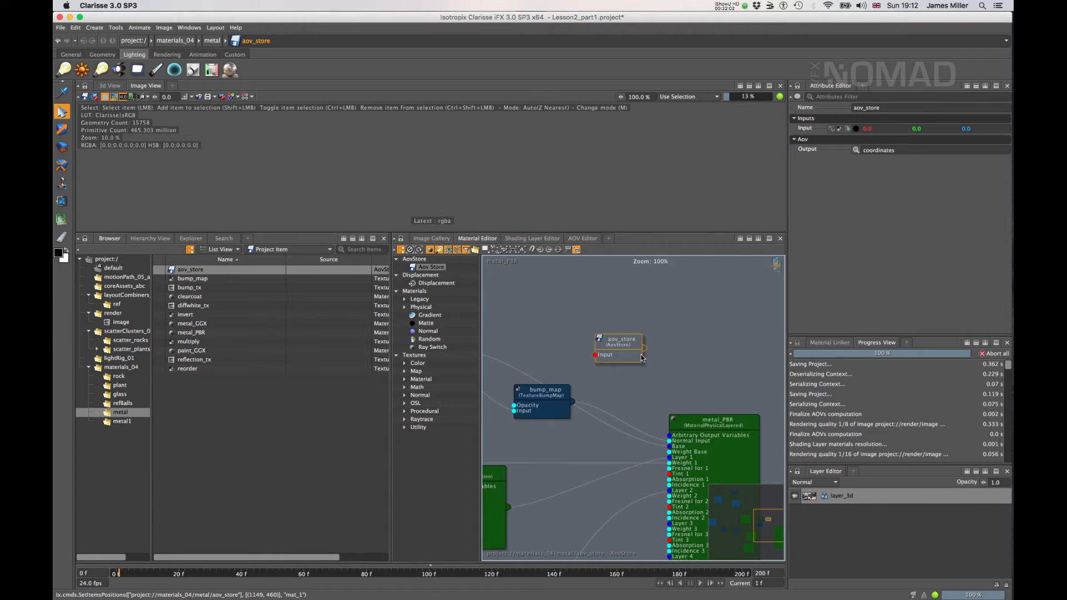
Connect the Aov Store to metal_PBR's Arbitrary Output Variables and set its input colour to pure red.
{"action": "left_click_drag", "start_coordinate": [619, 350], "coordinate": [670, 438]}
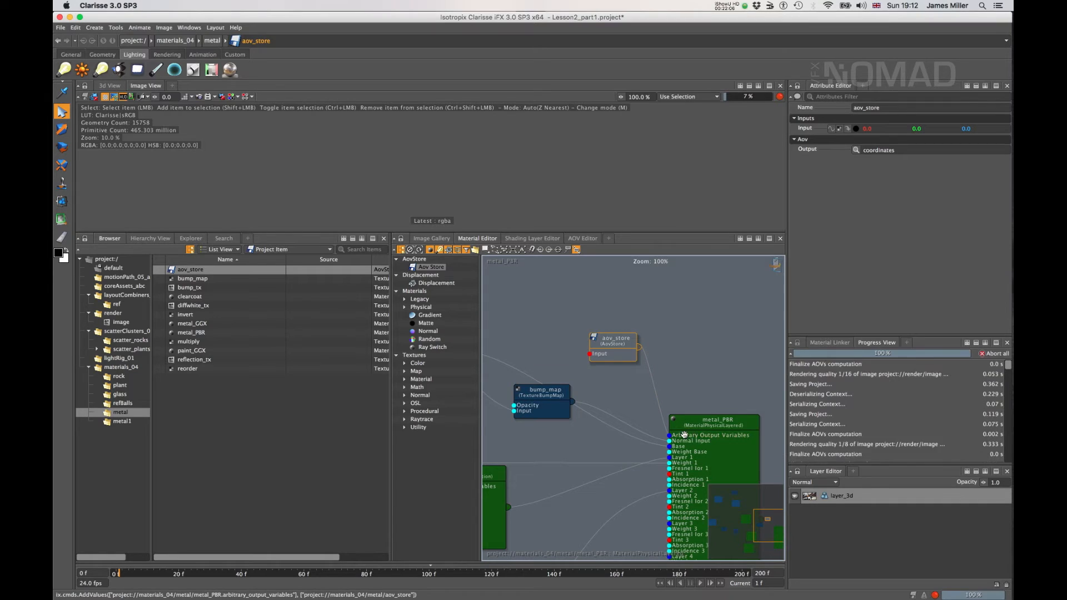
{"action": "left_click_drag", "start_coordinate": [621, 342], "coordinate": [604, 339]}
{"action": "left_click", "coordinate": [855, 128]}
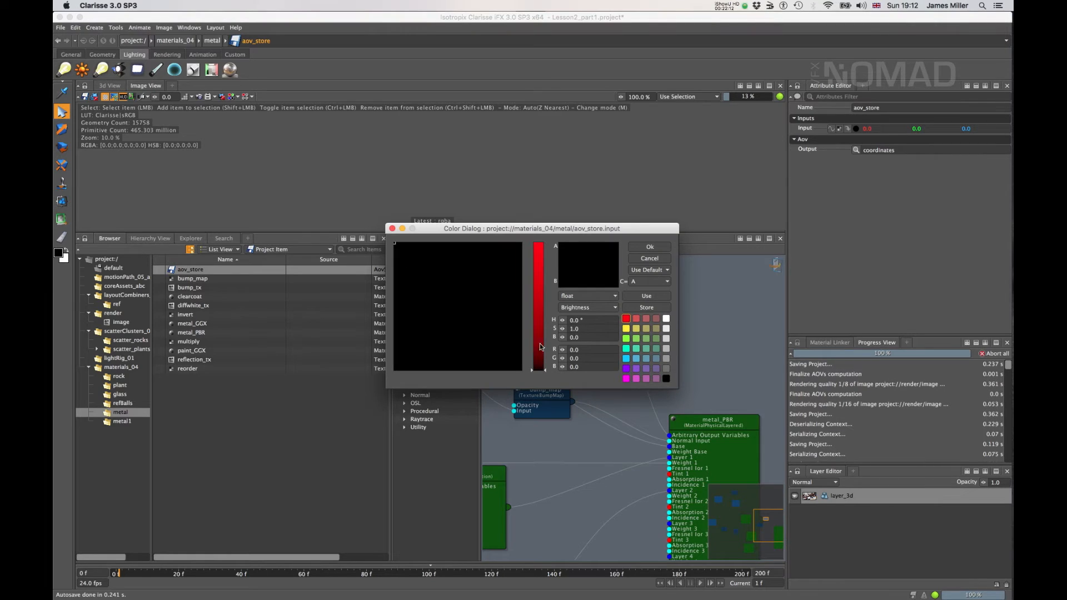
{"action": "left_click_drag", "start_coordinate": [539, 341], "coordinate": [540, 224]}
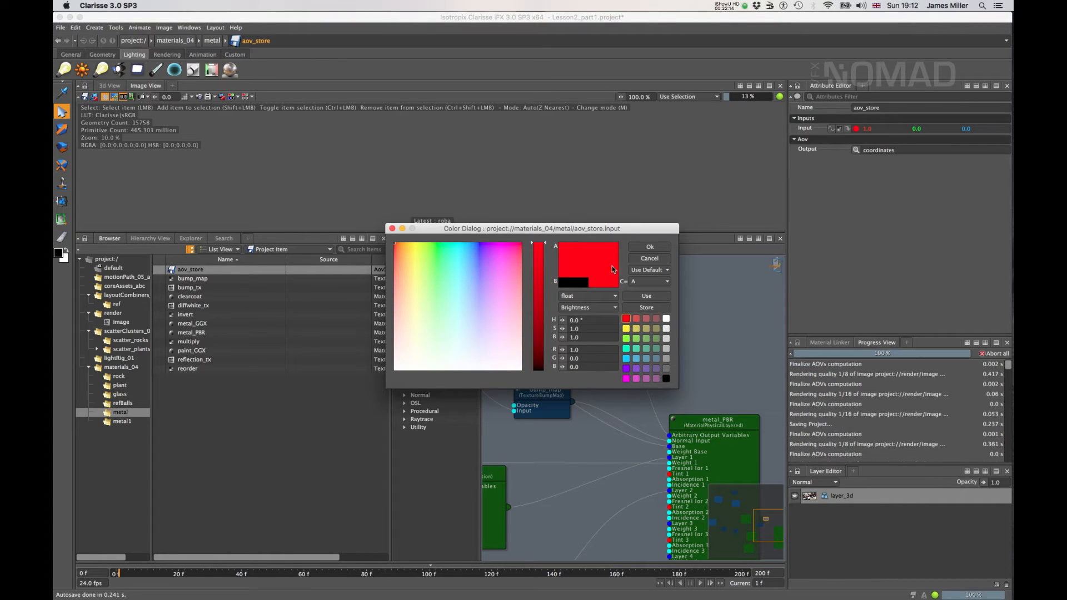
{"action": "left_click", "coordinate": [649, 247]}
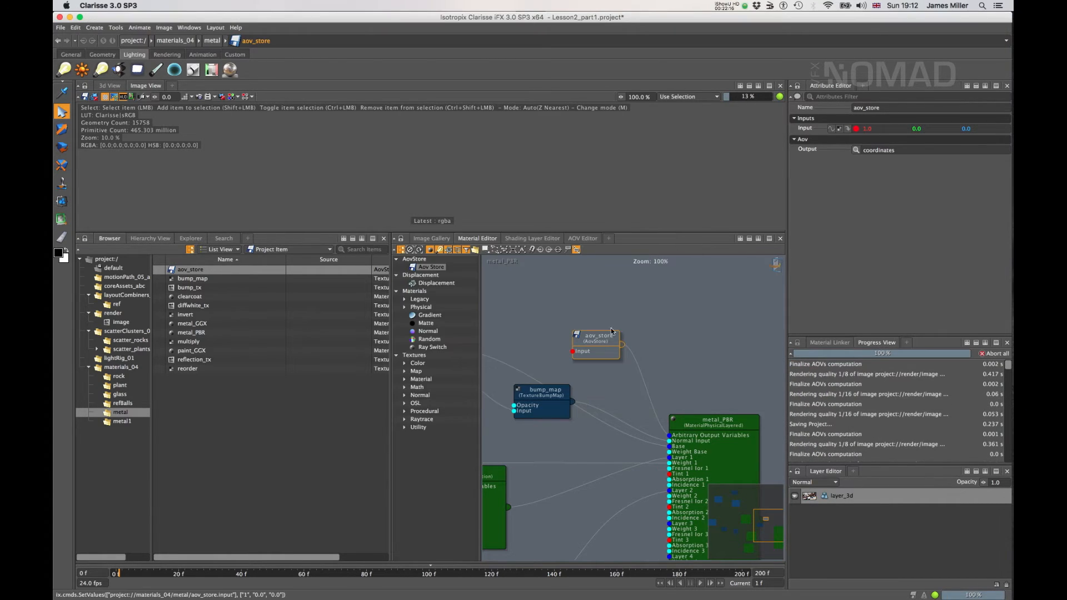
{"action": "left_click_drag", "start_coordinate": [581, 334], "coordinate": [590, 337]}
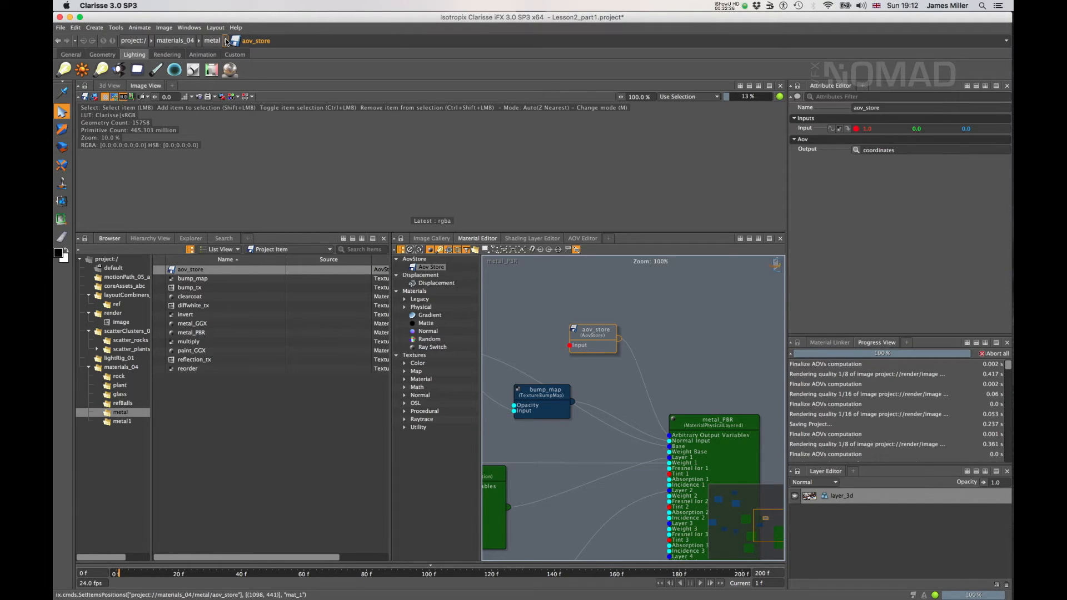
Add a channel layer named ID_1 with red, green and blue channels in 16-bit float format.
{"action": "left_click", "coordinate": [165, 27]}
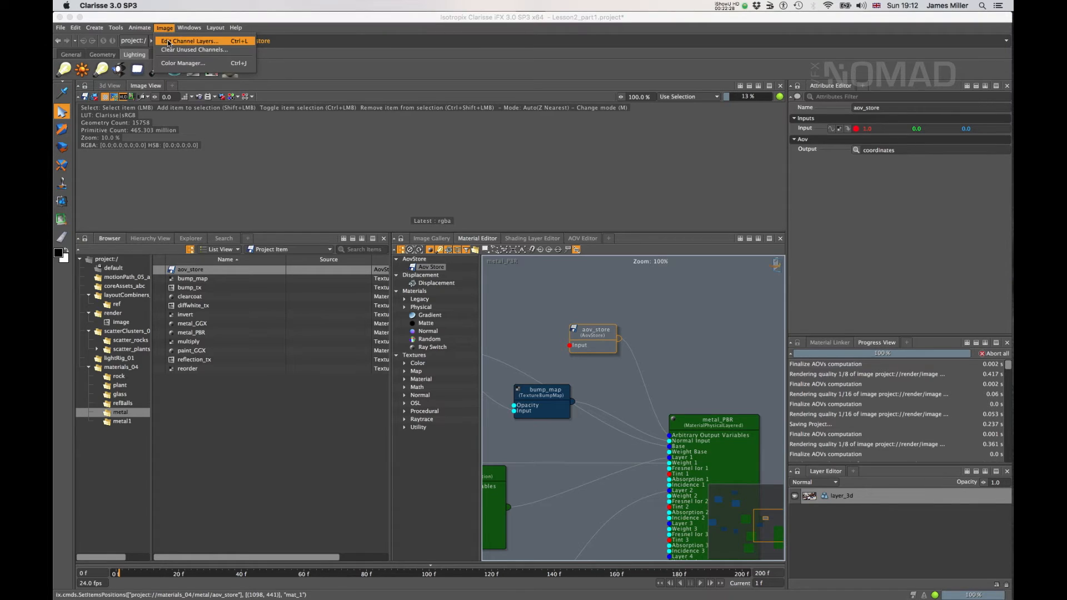
{"action": "left_click", "coordinate": [168, 42]}
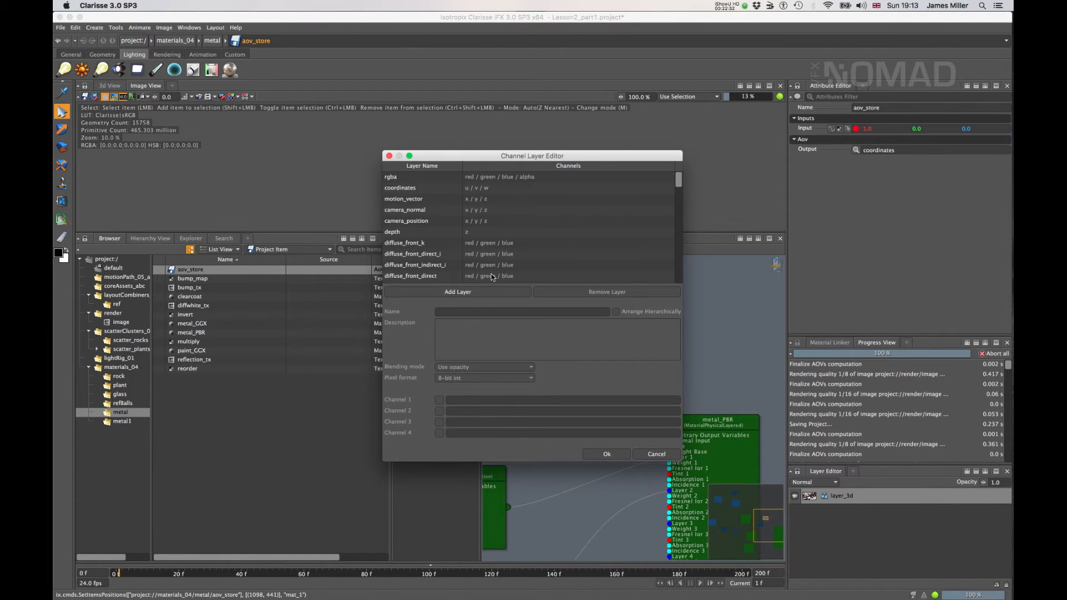
{"action": "left_click", "coordinate": [471, 291]}
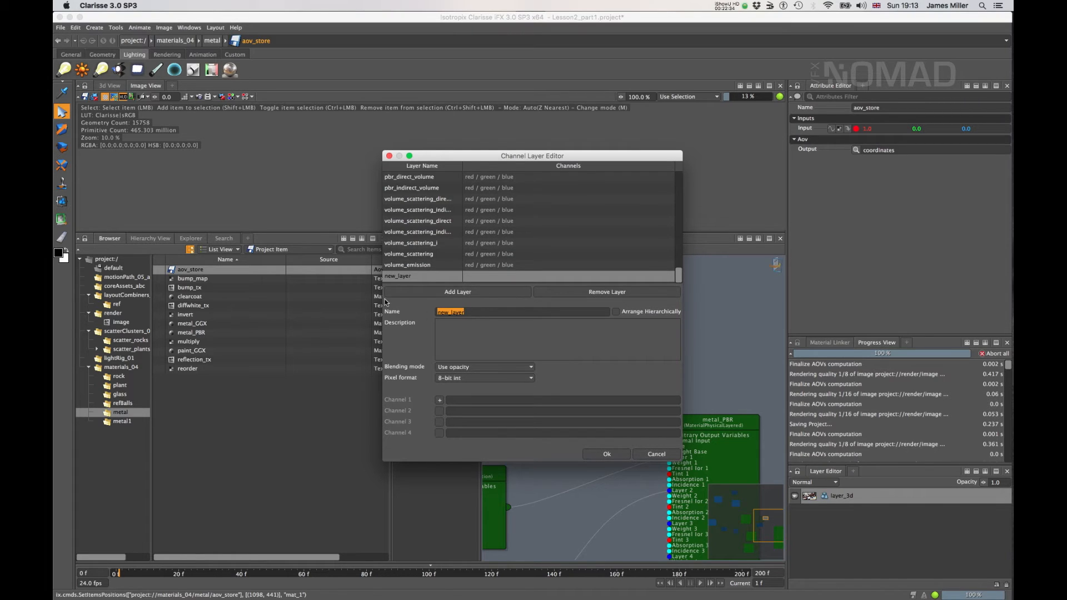
{"action": "type", "text": "ID"}
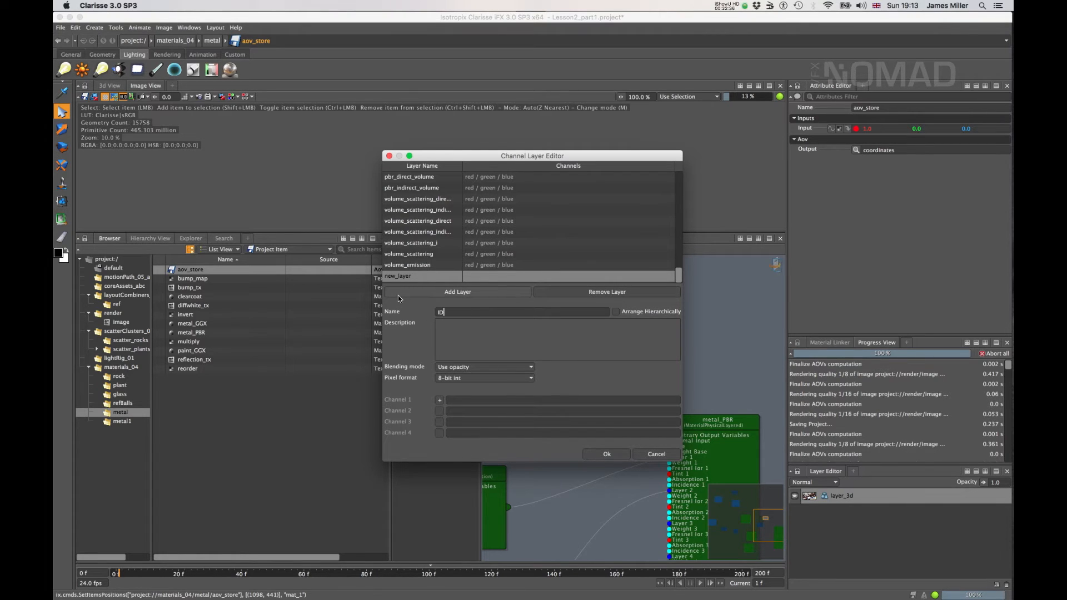
{"action": "type", "text": "_1"}
{"action": "left_click", "coordinate": [439, 400]}
{"action": "left_click", "coordinate": [439, 411]}
{"action": "left_click", "coordinate": [439, 422]}
{"action": "left_click", "coordinate": [473, 378]}
{"action": "left_click", "coordinate": [465, 410]}
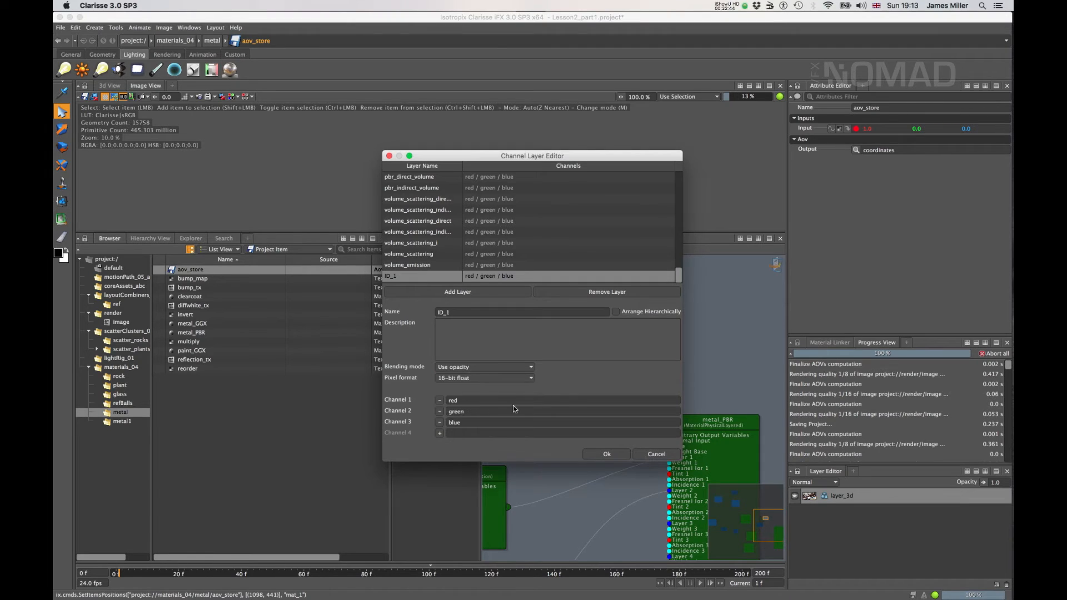
{"action": "left_click", "coordinate": [609, 454]}
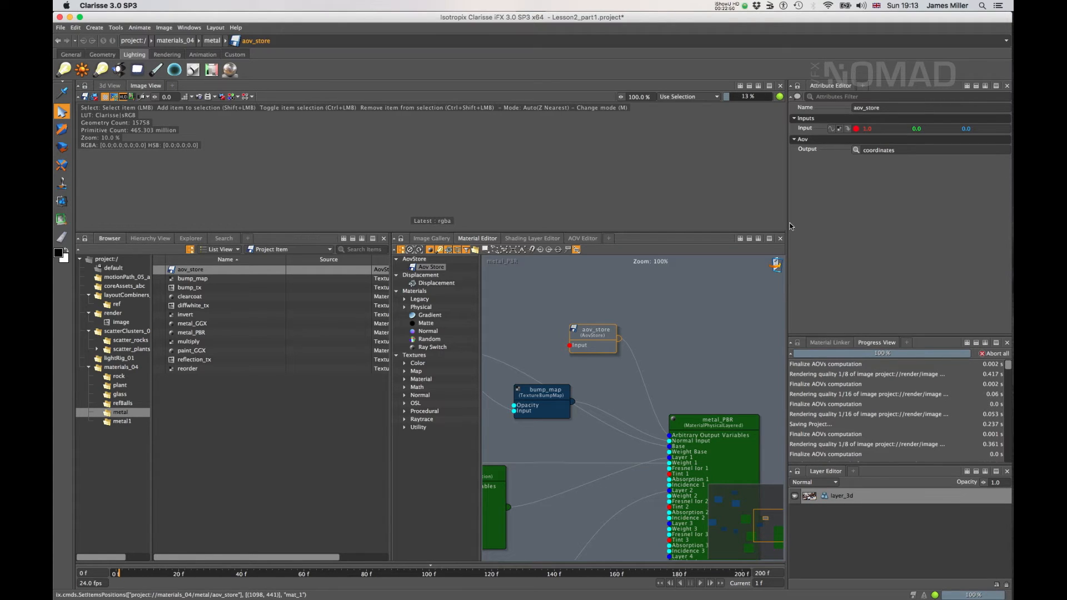
Set the Aov Store's output to the ID_1 layer.
{"action": "left_click_drag", "start_coordinate": [595, 334], "coordinate": [590, 323]}
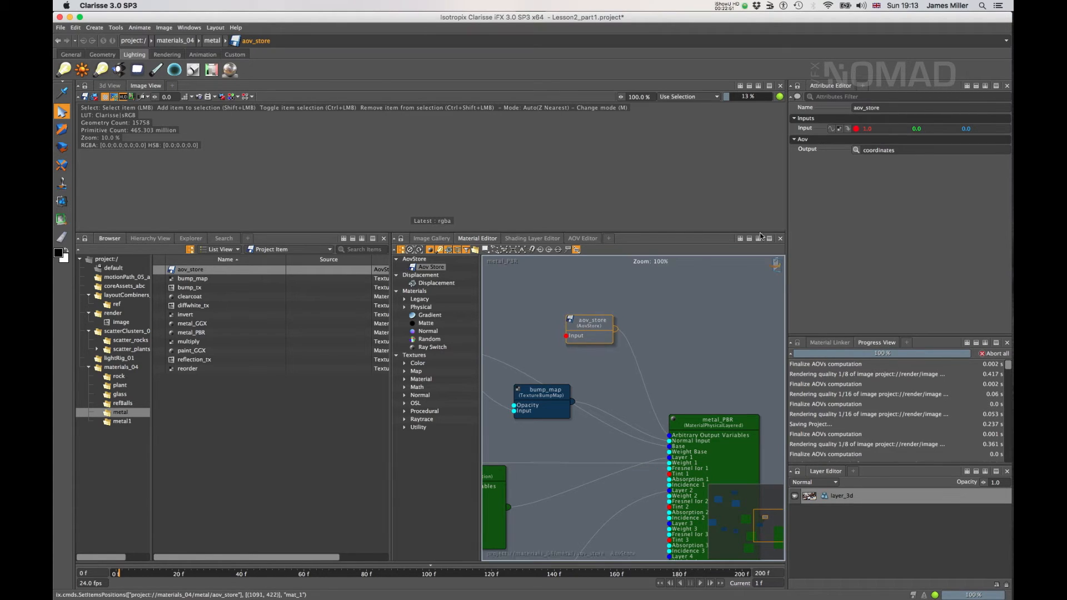
{"action": "left_click", "coordinate": [856, 150]}
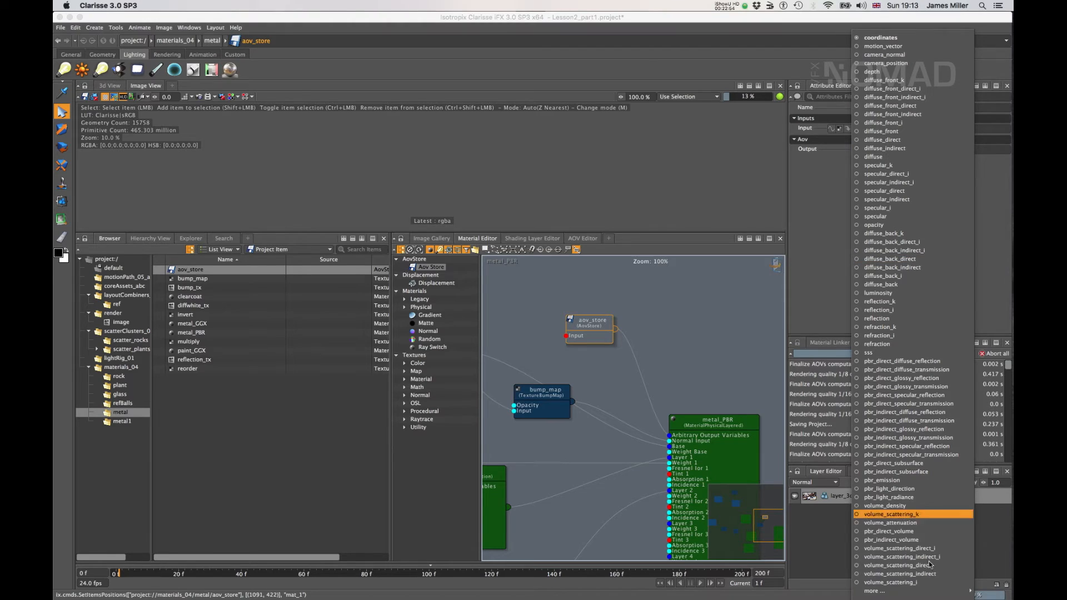
{"action": "mouse_move", "coordinate": [884, 590]}
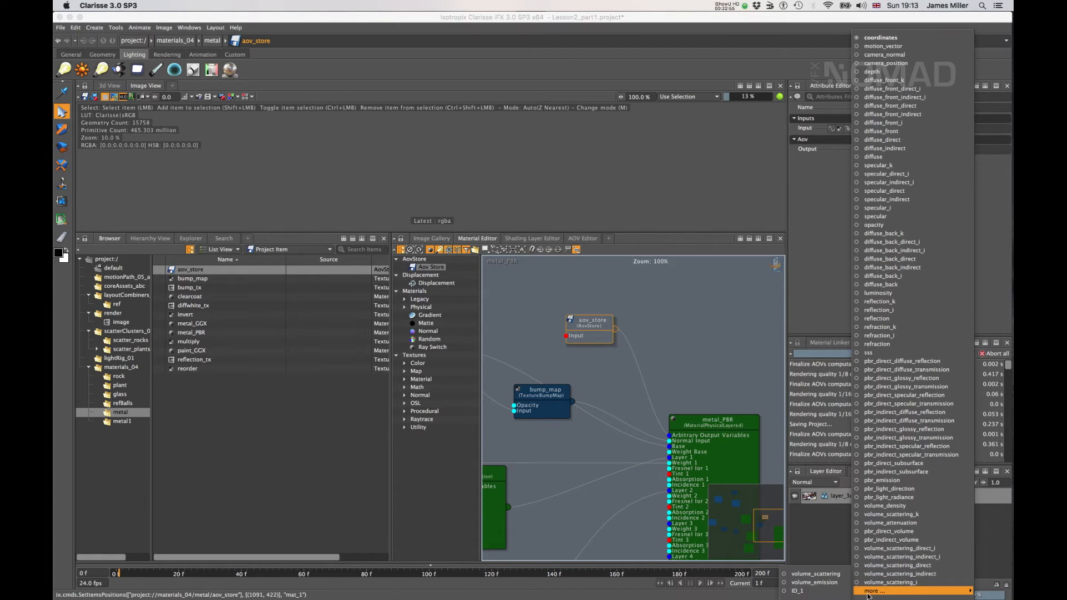
{"action": "left_click", "coordinate": [820, 592]}
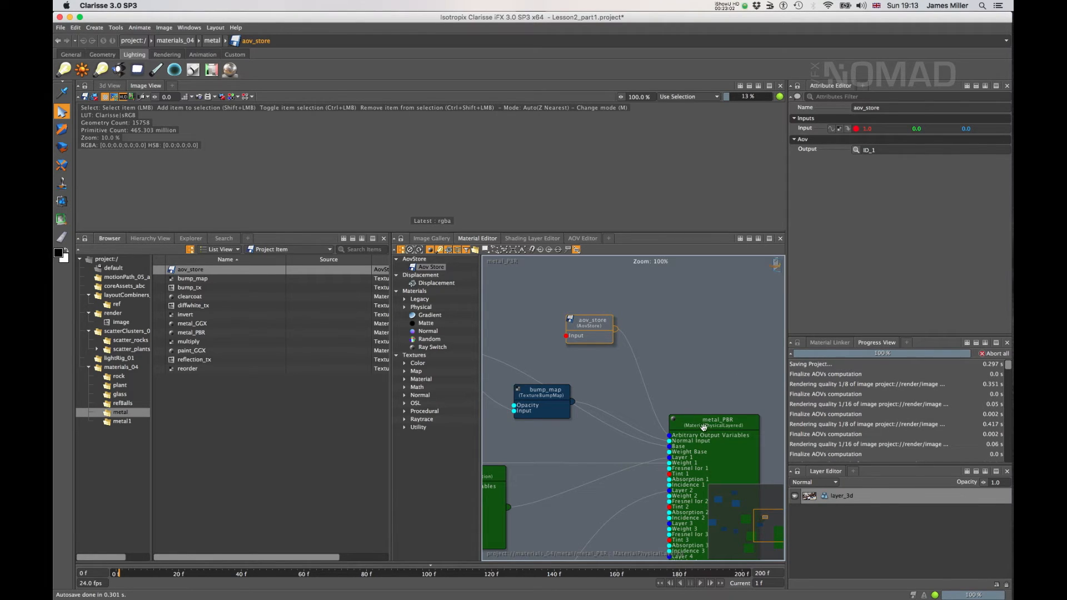
Enlarge the image view's height and add ID_1 to the image's selected AOVs.
{"action": "left_click_drag", "start_coordinate": [705, 421], "coordinate": [710, 413]}
{"action": "left_click_drag", "start_coordinate": [502, 234], "coordinate": [517, 357]}
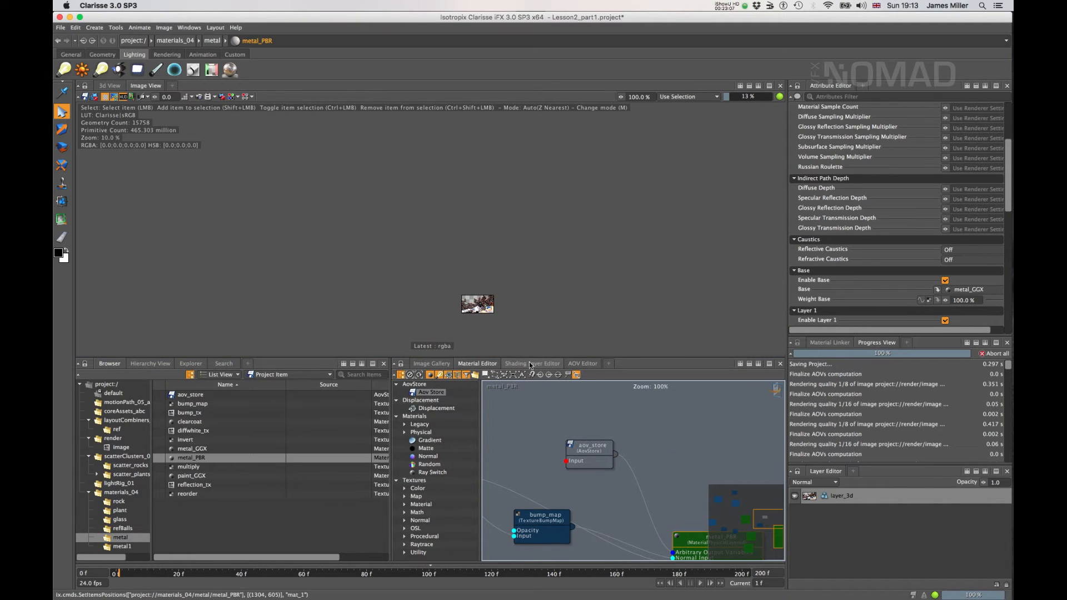
{"action": "left_click", "coordinate": [583, 364]}
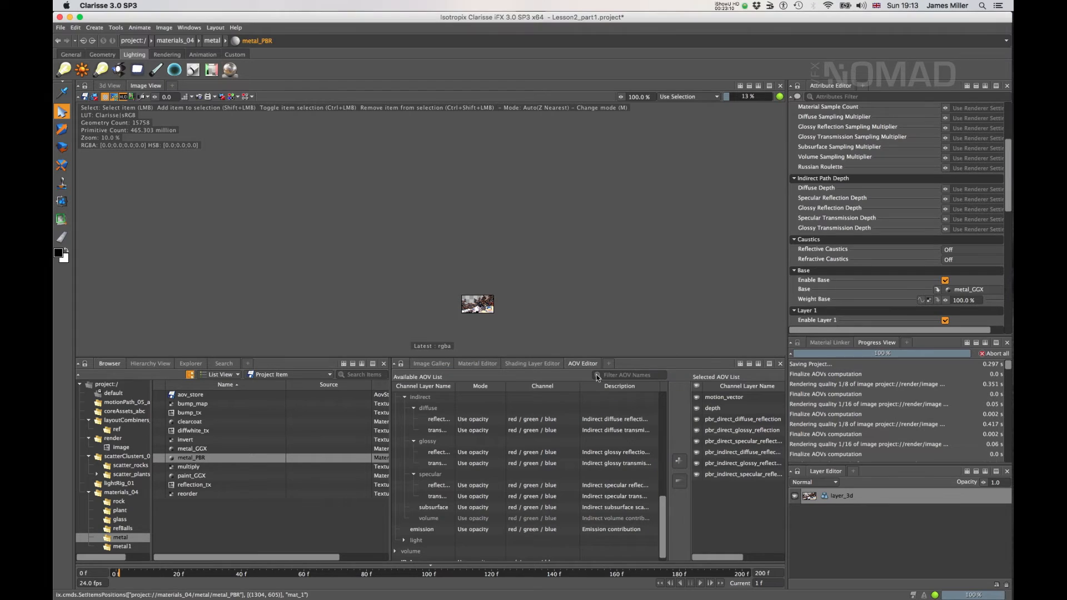
{"action": "scroll", "coordinate": [529, 464], "scroll_direction": "down", "scroll_amount": 1}
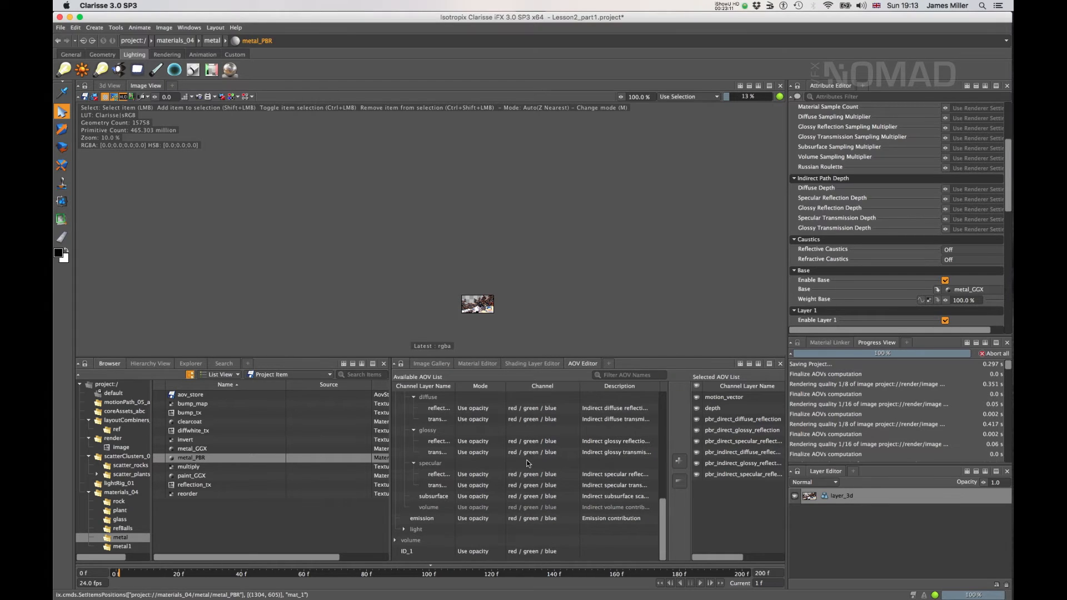
{"action": "left_click", "coordinate": [413, 553]}
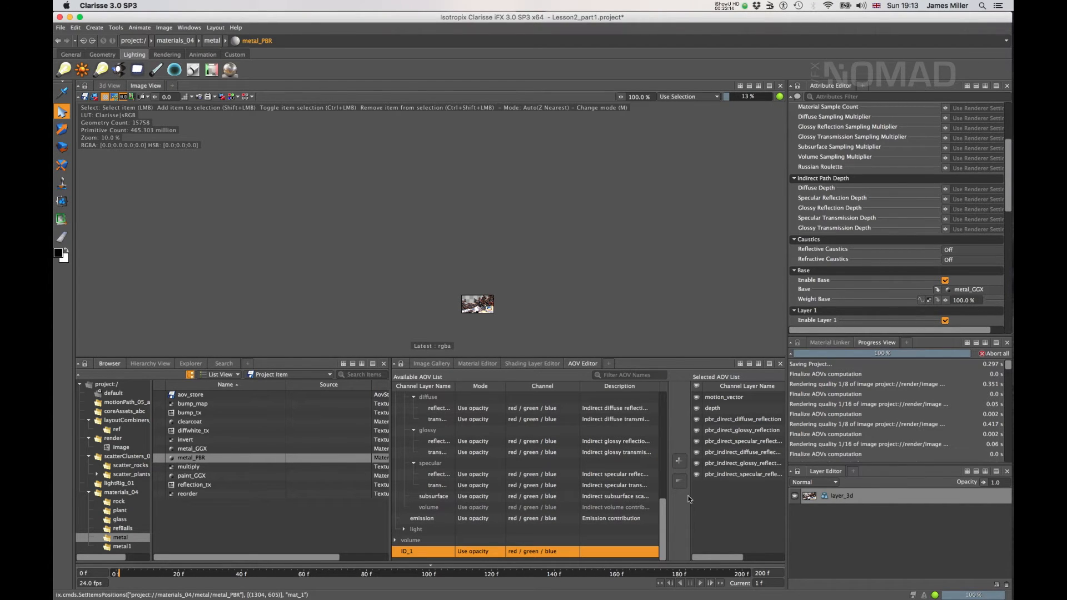
{"action": "left_click", "coordinate": [680, 462]}
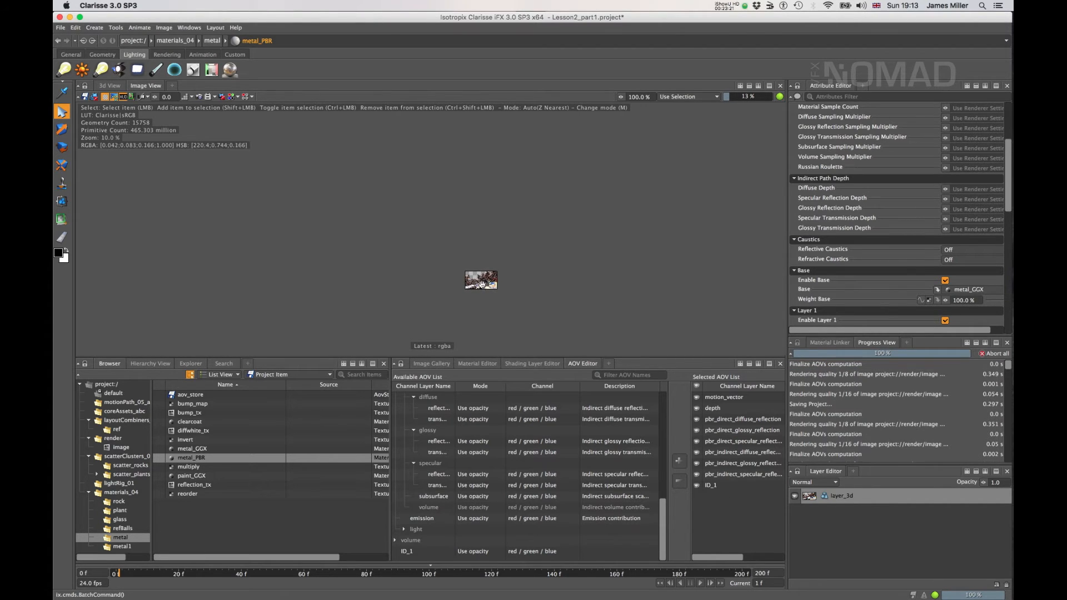
Inspect the ID_1 pass in the image view, then return the display to rgba.
{"action": "scroll", "coordinate": [478, 281], "scroll_direction": "up", "scroll_amount": 10}
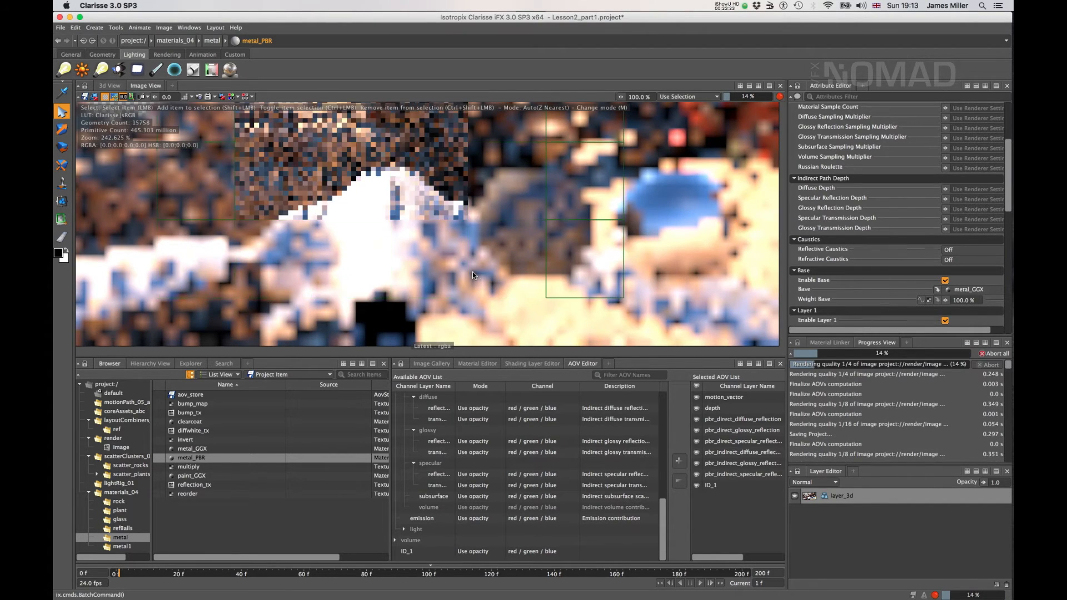
{"action": "scroll", "coordinate": [472, 272], "scroll_direction": "down", "scroll_amount": 1}
{"action": "scroll", "coordinate": [485, 264], "scroll_direction": "down", "scroll_amount": 1}
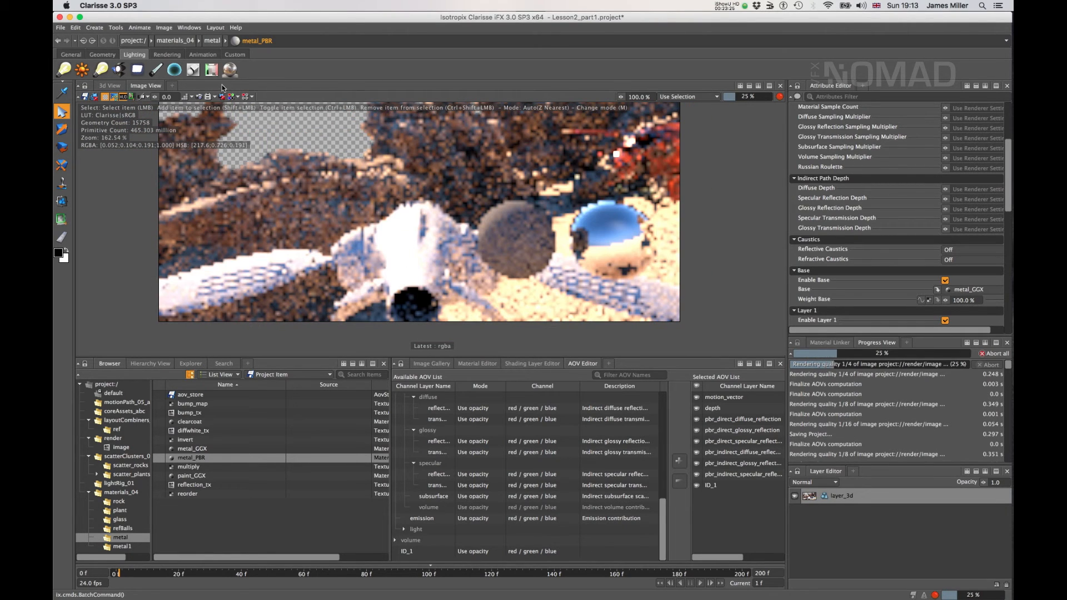
{"action": "left_click", "coordinate": [231, 97]}
{"action": "left_click", "coordinate": [249, 186]}
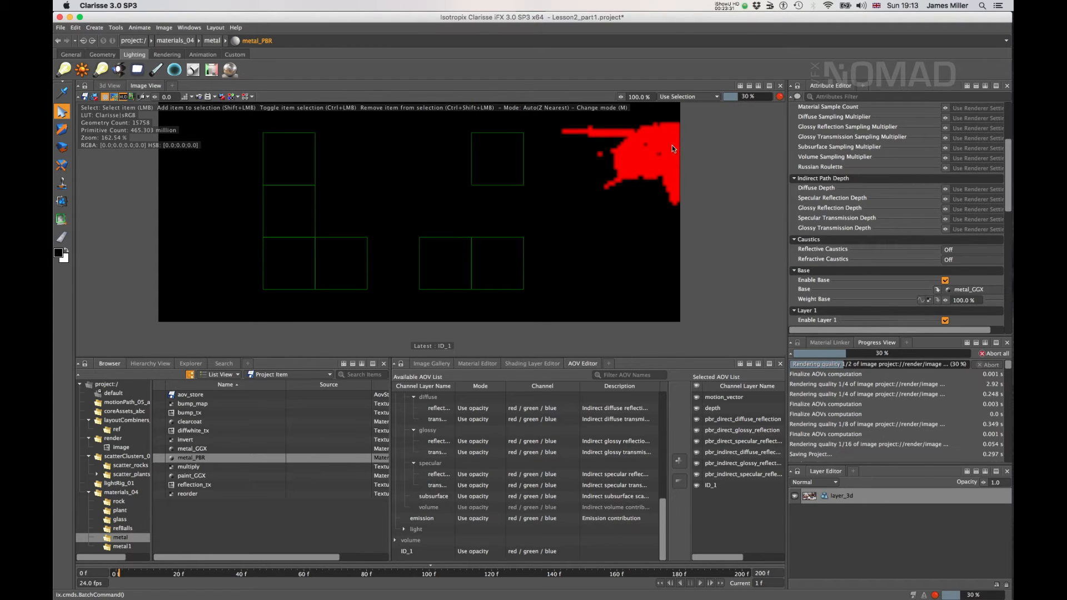
{"action": "left_click", "coordinate": [228, 98]}
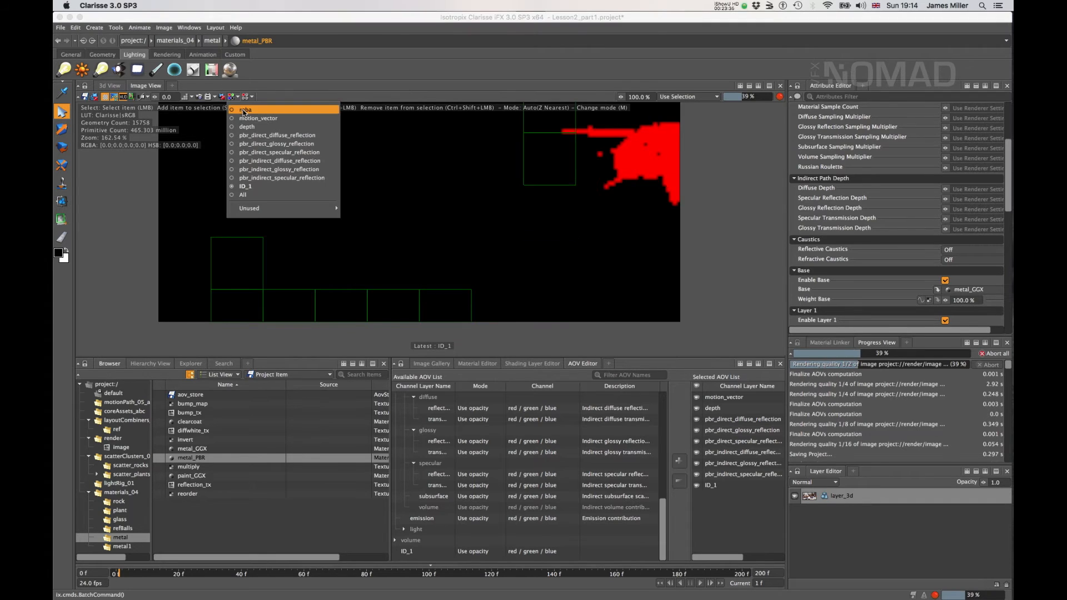
{"action": "left_click", "coordinate": [244, 110]}
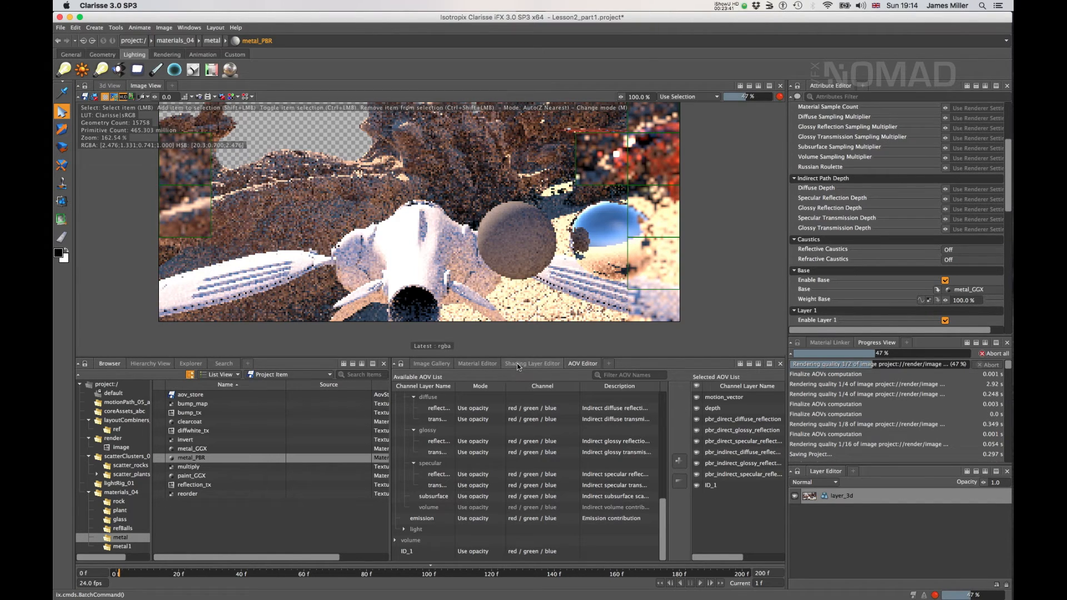
Assign the metal1 context's metal1_PBR material to the *ship1* rule of the shading layer.
{"action": "left_click", "coordinate": [532, 364]}
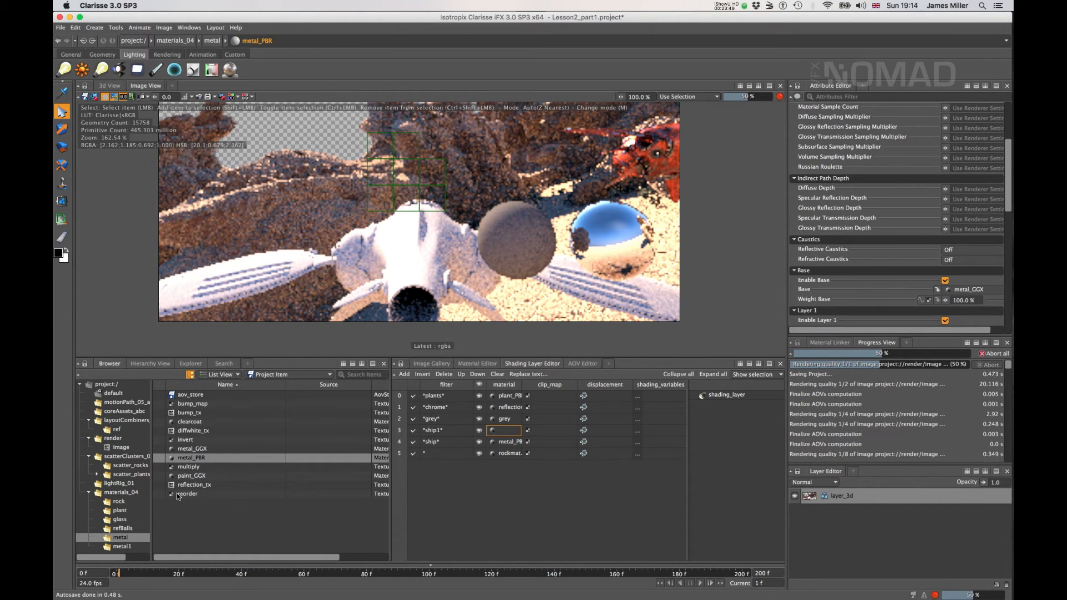
{"action": "left_click", "coordinate": [125, 547]}
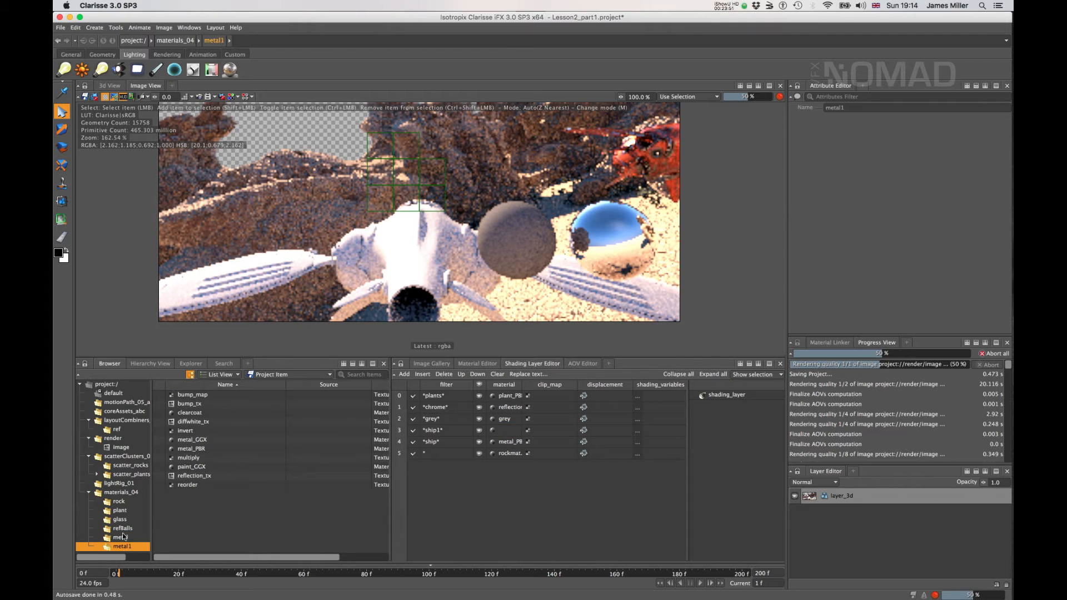
{"action": "left_click", "coordinate": [198, 449]}
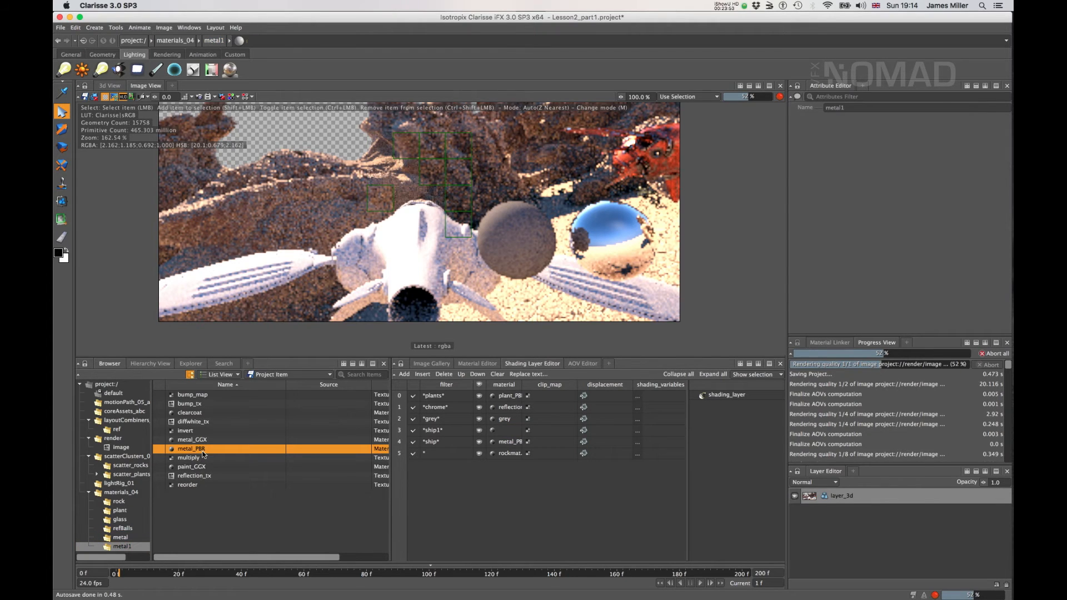
{"action": "left_click", "coordinate": [197, 447]}
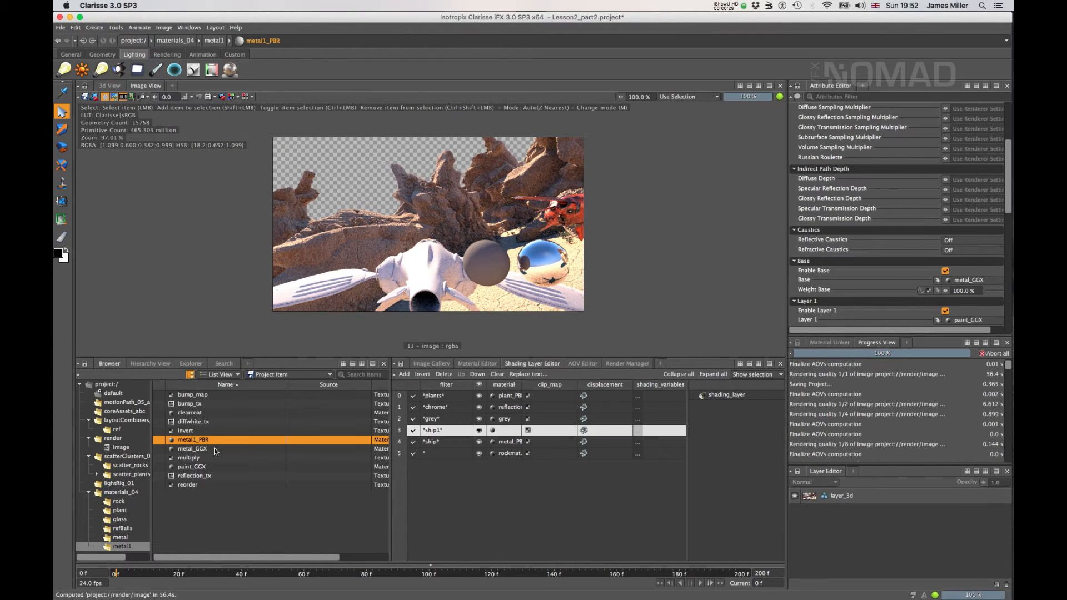
{"action": "mouse_move", "coordinate": [195, 442]}
{"action": "left_mouse_down"}
{"action": "mouse_move", "coordinate": [494, 439]}
{"action": "mouse_move", "coordinate": [503, 430]}
{"action": "left_mouse_up"}
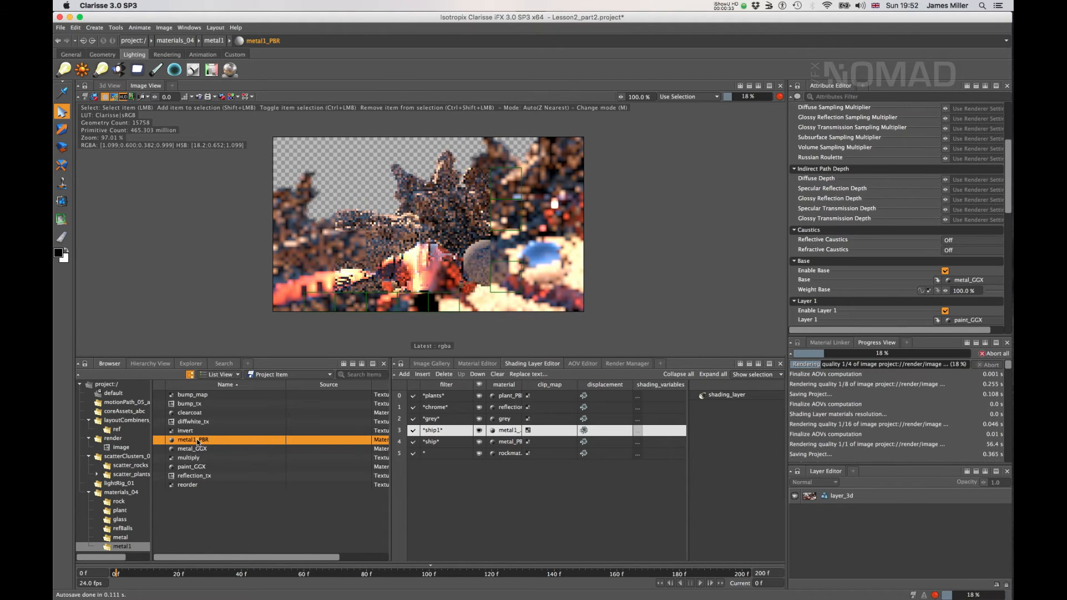
Open metal1_PBR's network in the Material Editor, framing the metal1_PBR node, and display the ID_1 pass in the image view.
{"action": "left_click", "coordinate": [494, 364]}
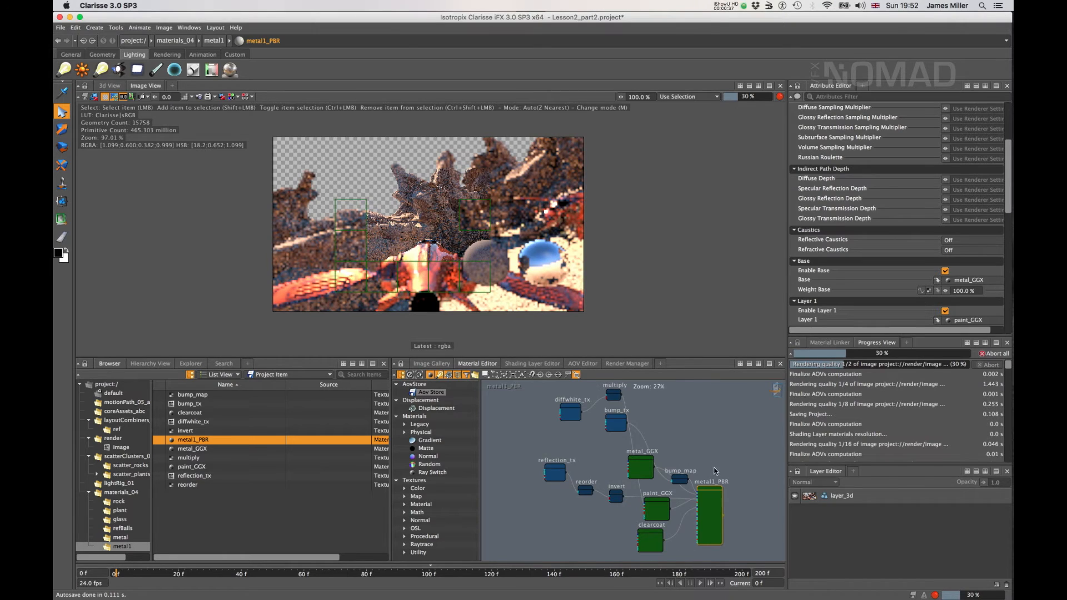
{"action": "scroll", "coordinate": [705, 472], "scroll_direction": "up", "scroll_amount": 5}
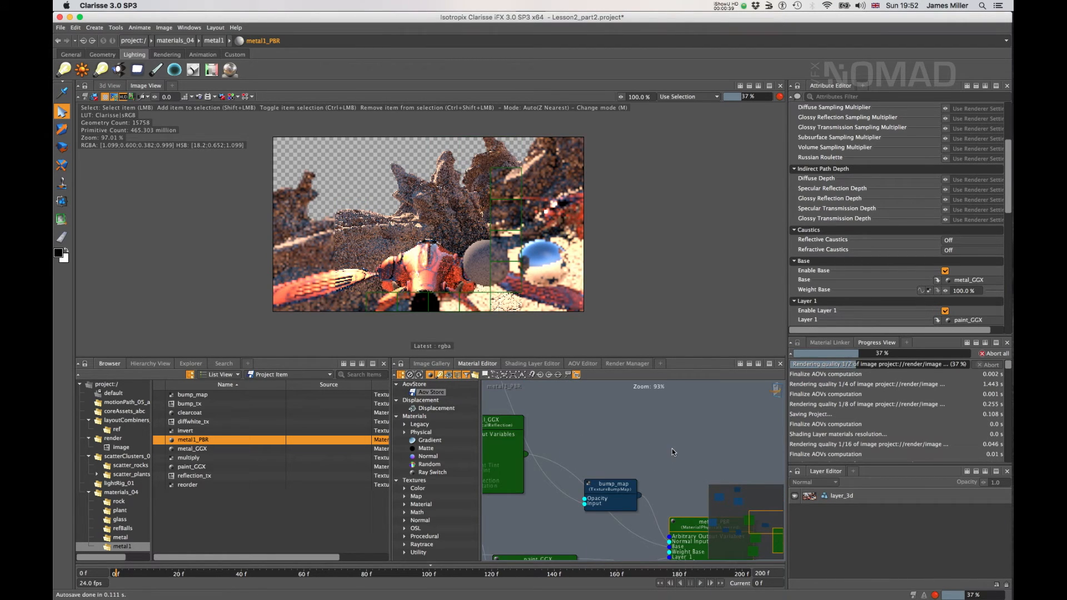
{"action": "middle_click_drag", "start_coordinate": [671, 447], "coordinate": [598, 392]}
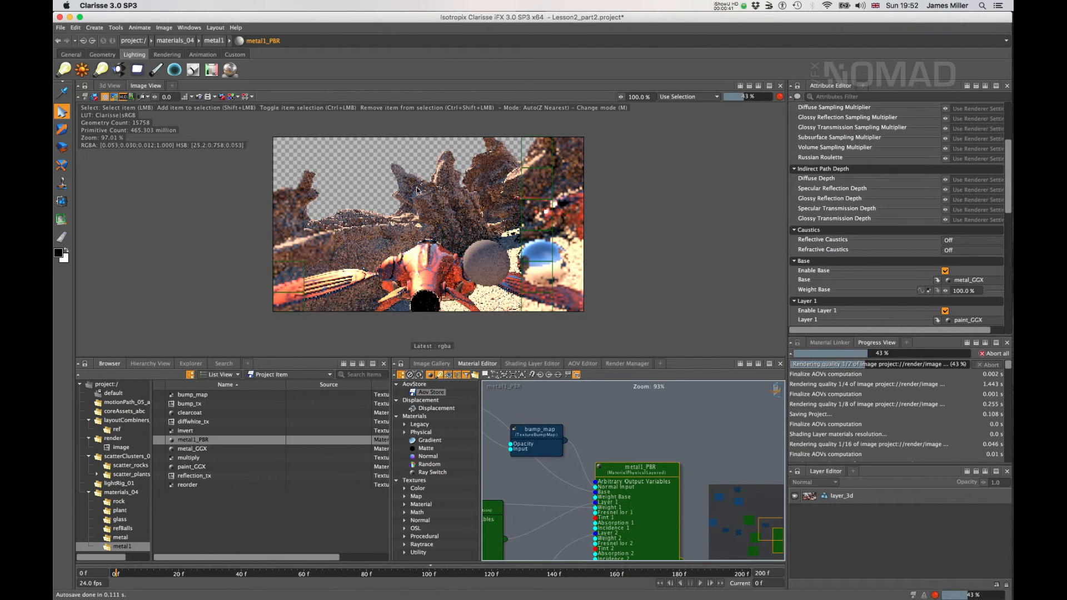
{"action": "left_click", "coordinate": [233, 98]}
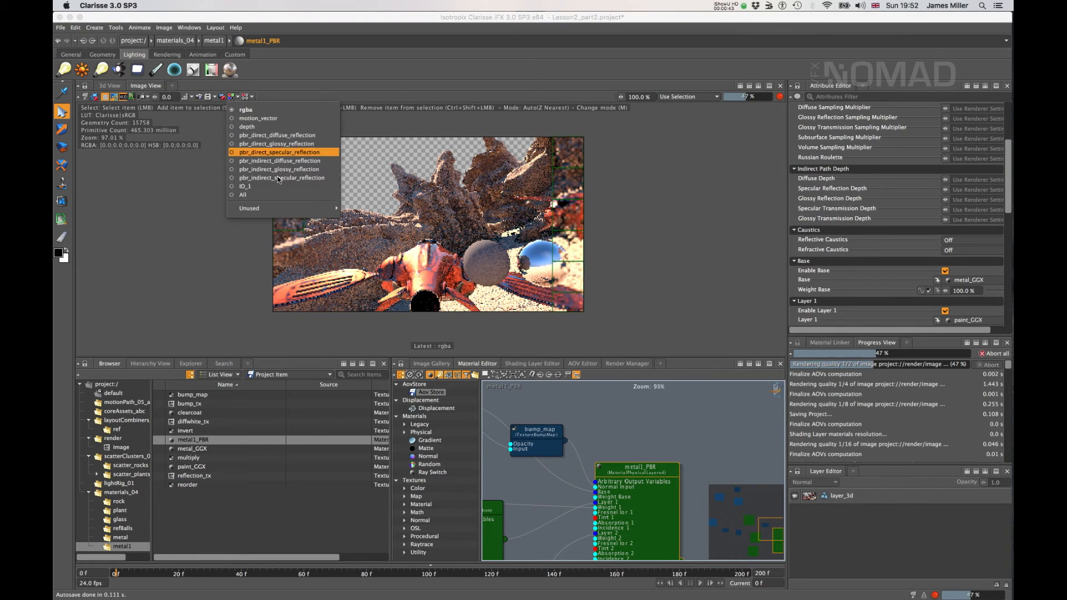
{"action": "left_click", "coordinate": [246, 186]}
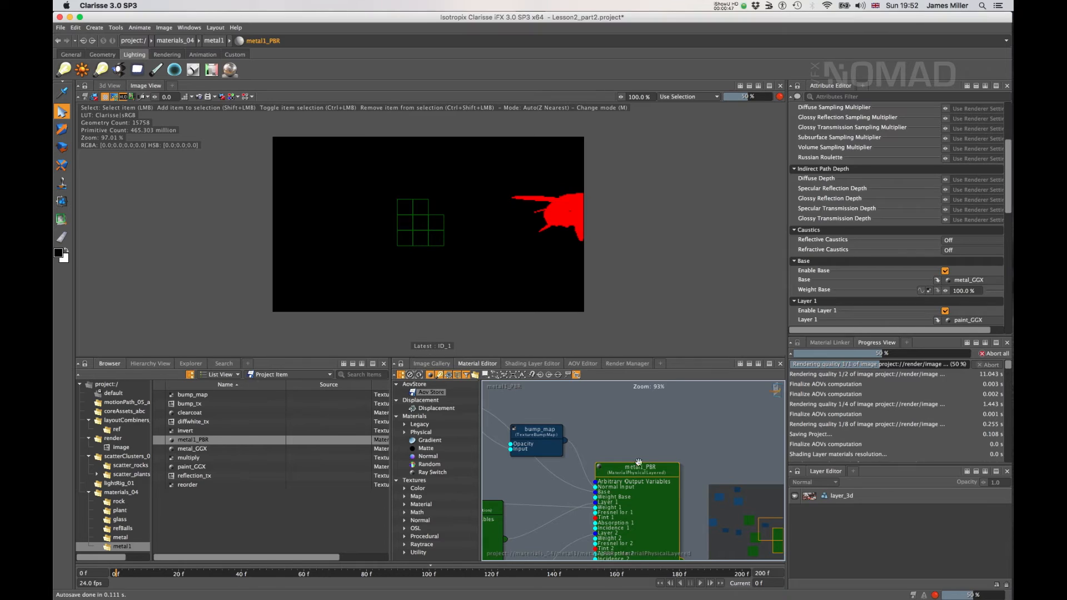
Add an Aov Store node above metal1_PBR and set its input colour to green (0, 1, 0).
{"action": "left_click", "coordinate": [584, 417]}
{"action": "left_click_drag", "start_coordinate": [419, 394], "coordinate": [595, 423]}
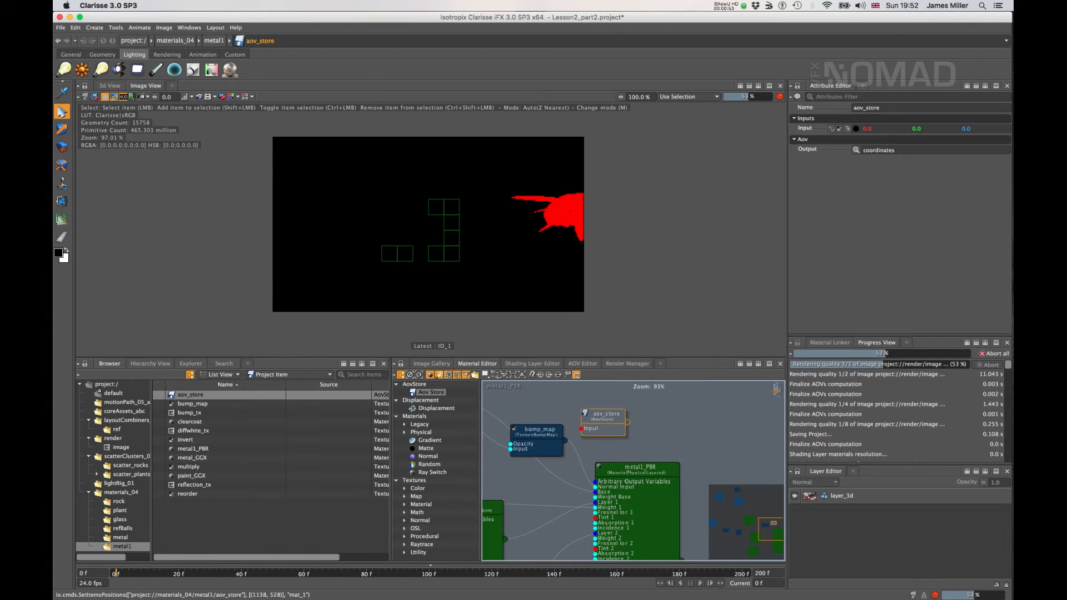
{"action": "left_click", "coordinate": [856, 130]}
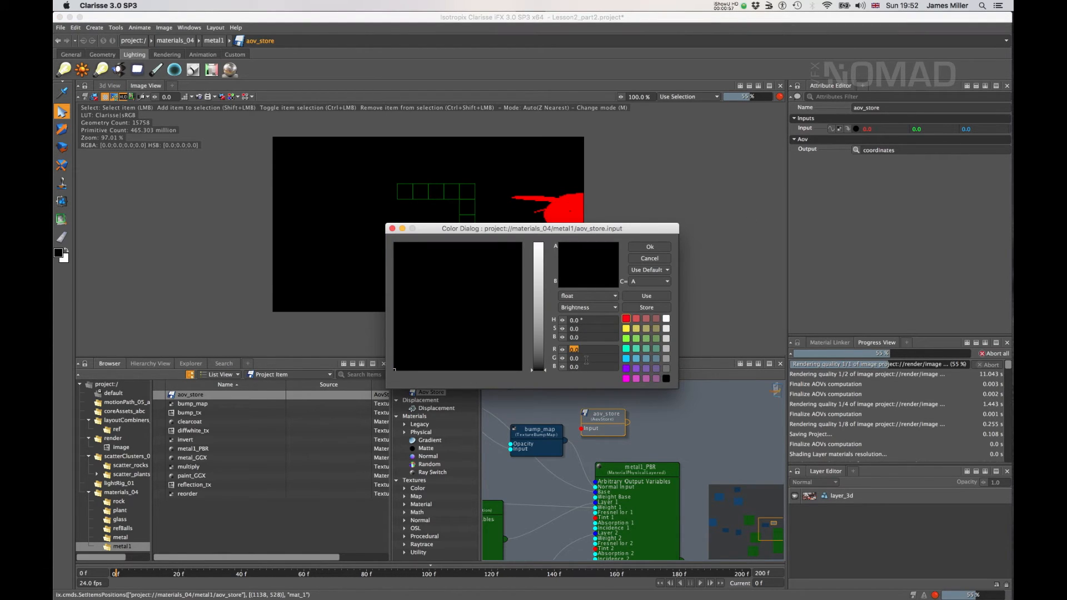
{"action": "type", "text": "1"}
{"action": "key", "text": "Tab"}
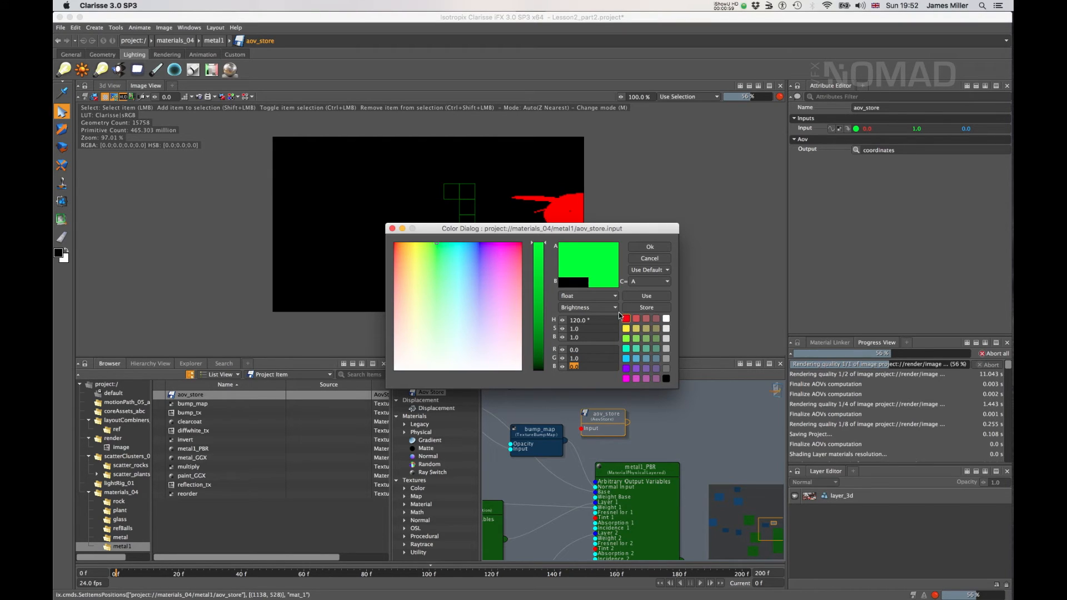
{"action": "left_click", "coordinate": [650, 247]}
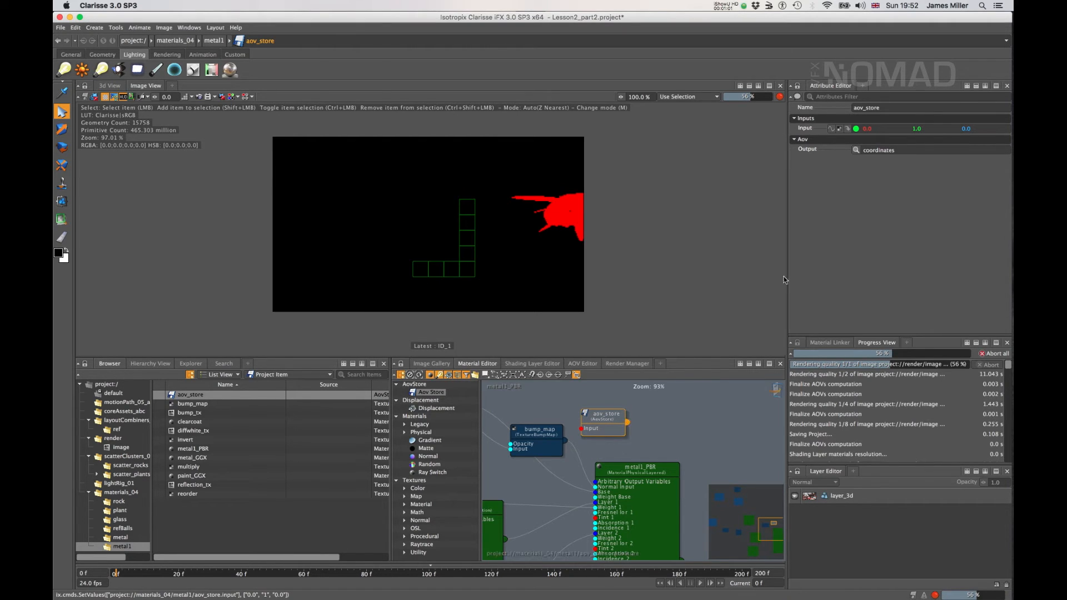
Set the metal1 Aov Store's output to ID_1 and connect it to metal1_PBR's Arbitrary Output Variables.
{"action": "left_click", "coordinate": [857, 151]}
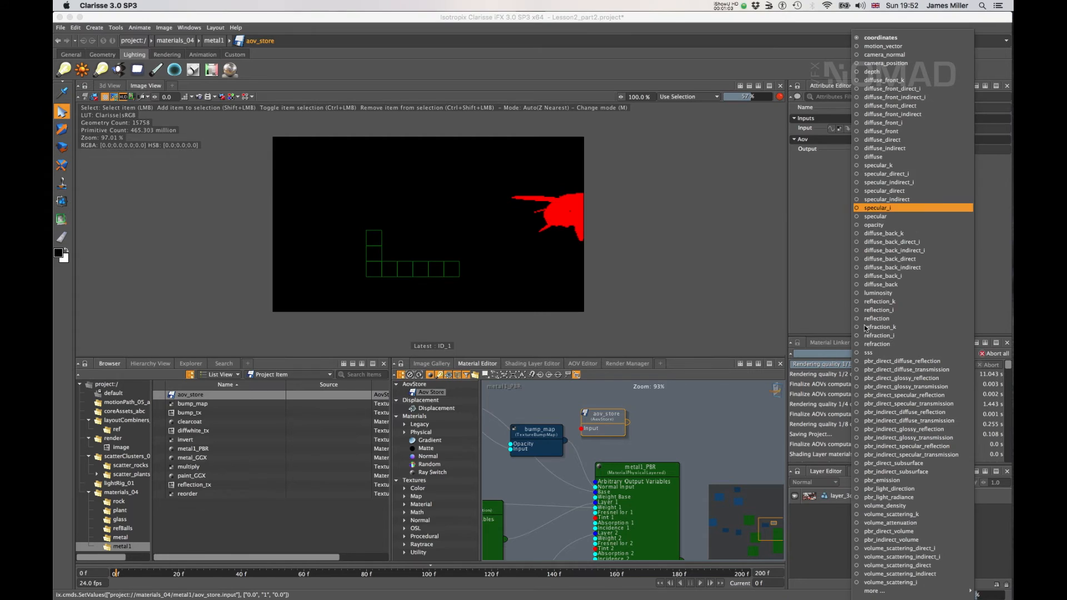
{"action": "mouse_move", "coordinate": [873, 592]}
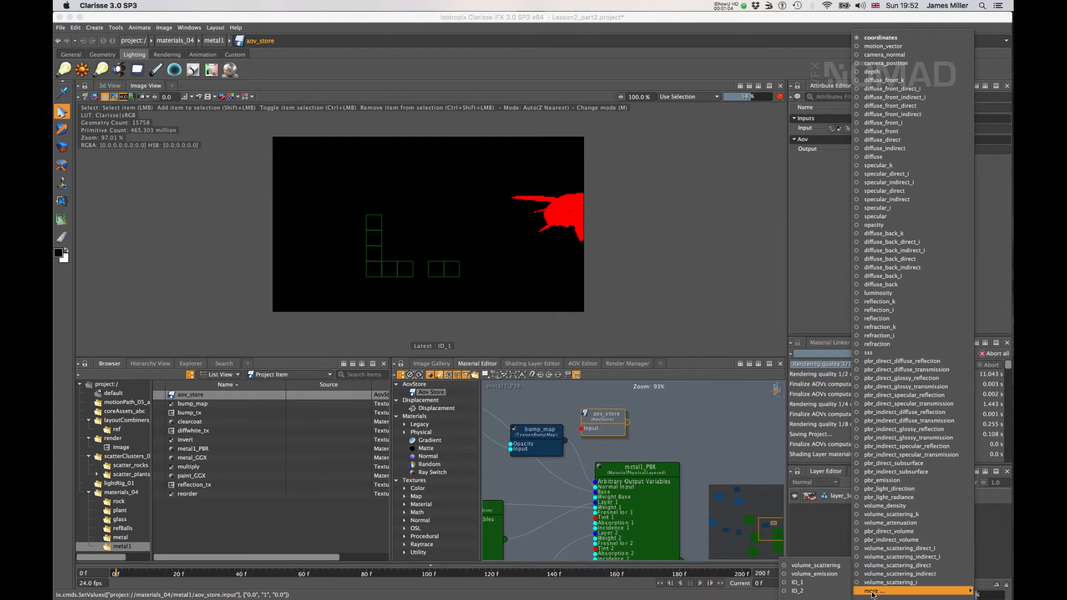
{"action": "left_click", "coordinate": [797, 582]}
{"action": "left_click_drag", "start_coordinate": [628, 426], "coordinate": [596, 484]}
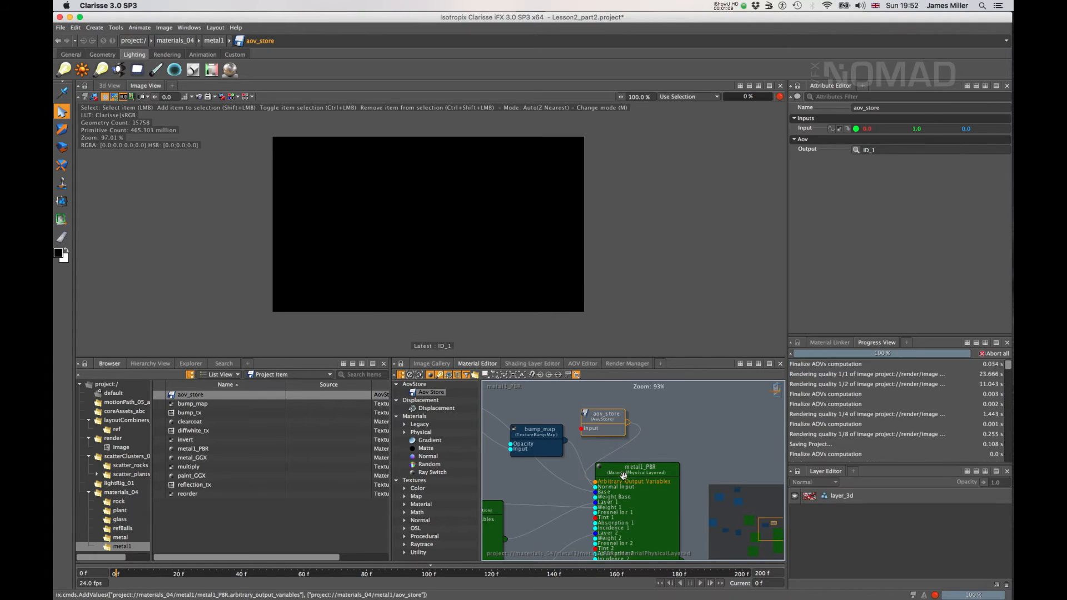
{"action": "left_click_drag", "start_coordinate": [575, 408], "coordinate": [564, 401]}
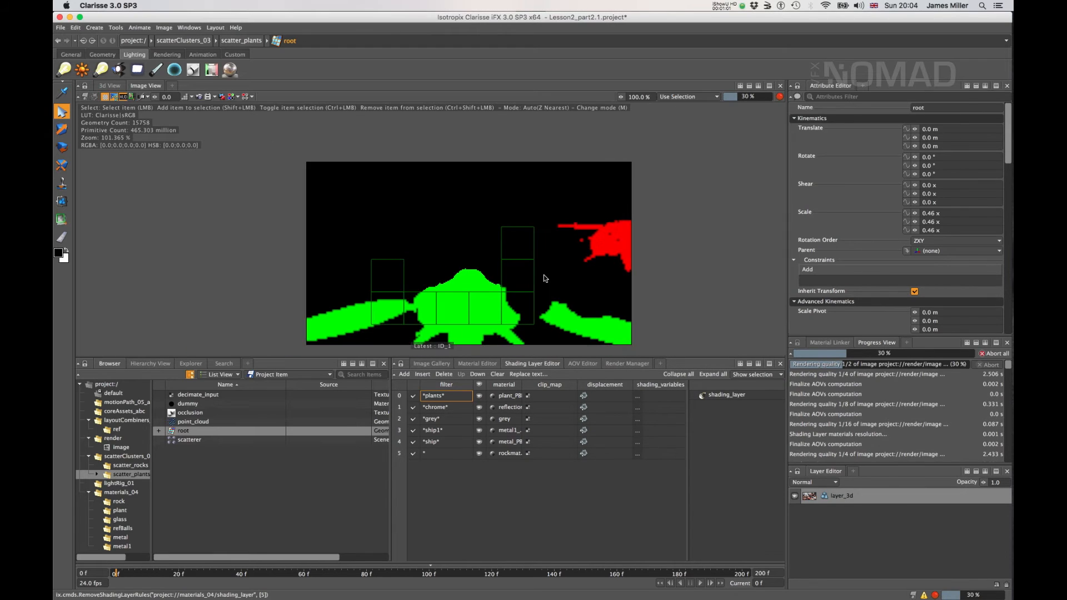
Inspect the two ships' mattes in the ID_1 pass, then return the image view to rgba.
{"action": "scroll", "coordinate": [545, 278], "scroll_direction": "up", "scroll_amount": 2}
{"action": "scroll", "coordinate": [544, 278], "scroll_direction": "down", "scroll_amount": 3}
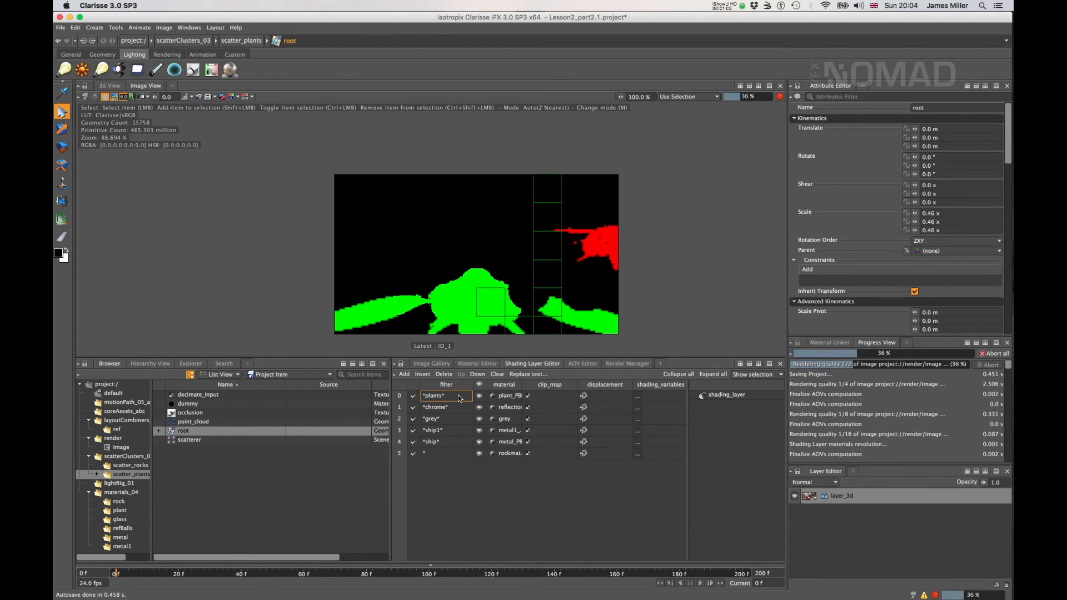
{"action": "left_click", "coordinate": [232, 97]}
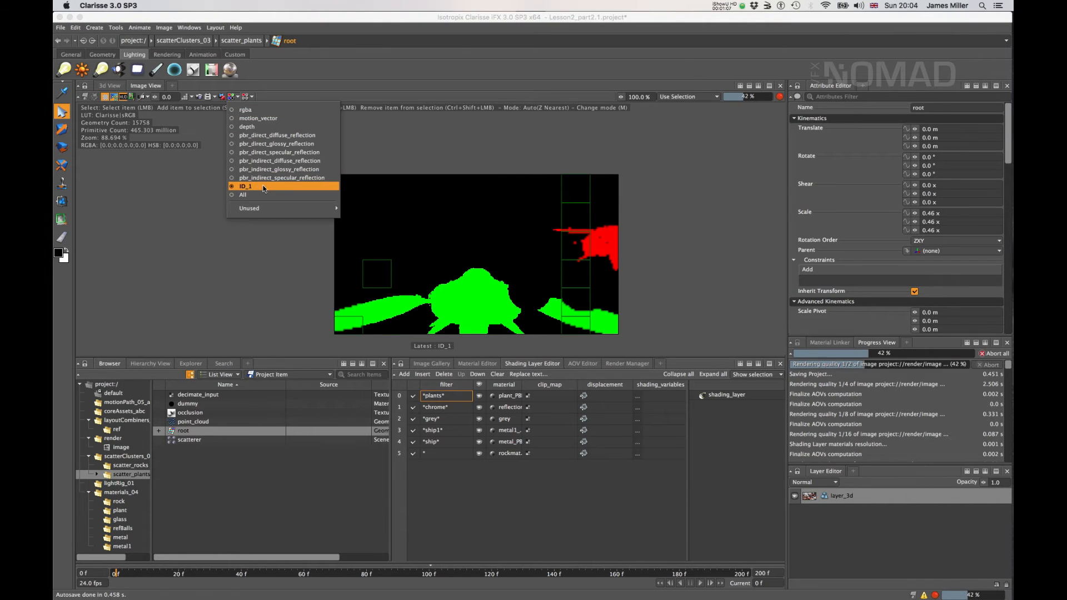
{"action": "left_click", "coordinate": [265, 109]}
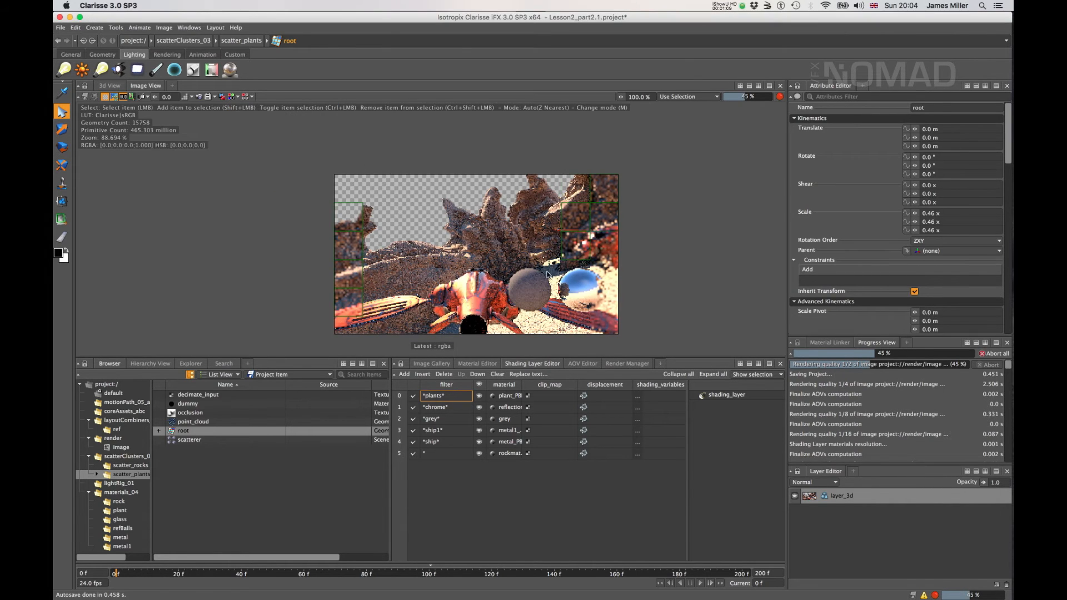
Open the *plants* rule's plant_PBR material network, add an Aov Store node and set its input colour to red (1, 0, 0).
{"action": "left_click", "coordinate": [528, 396]}
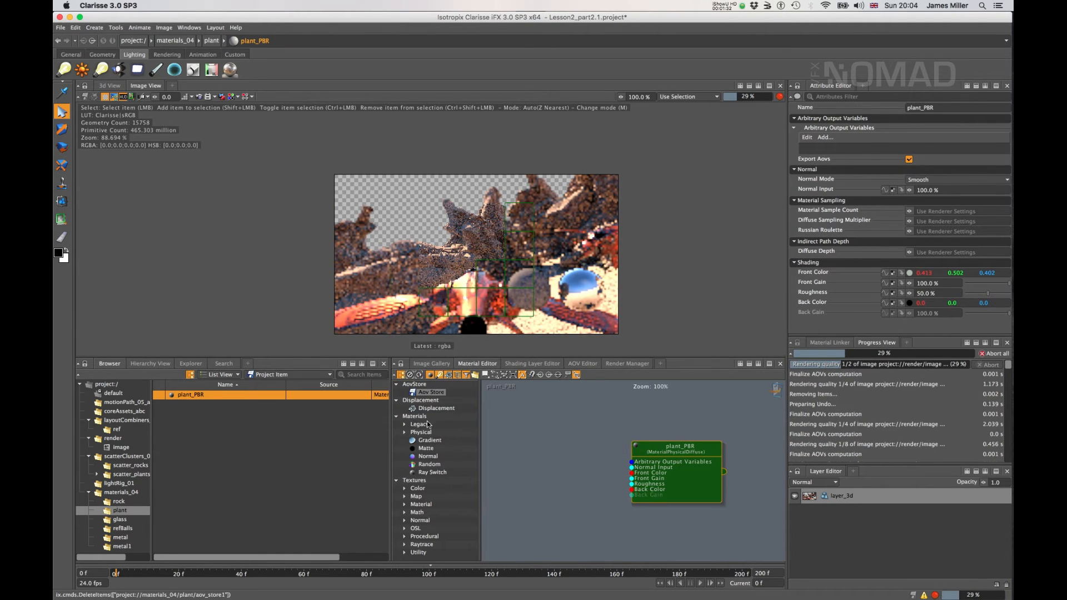
{"action": "left_click_drag", "start_coordinate": [415, 393], "coordinate": [549, 427]}
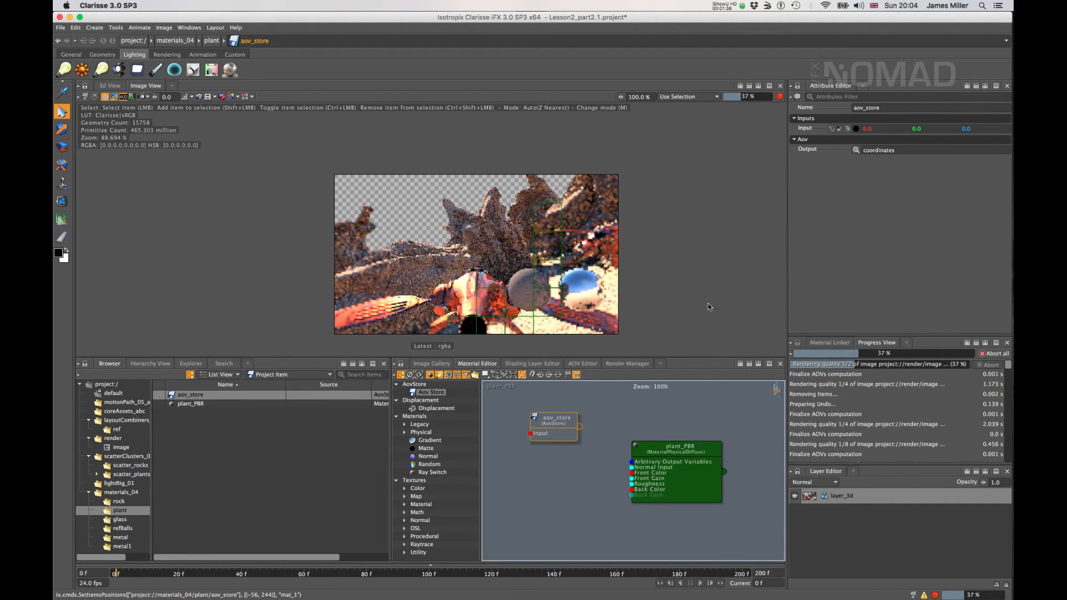
{"action": "left_click", "coordinate": [857, 128]}
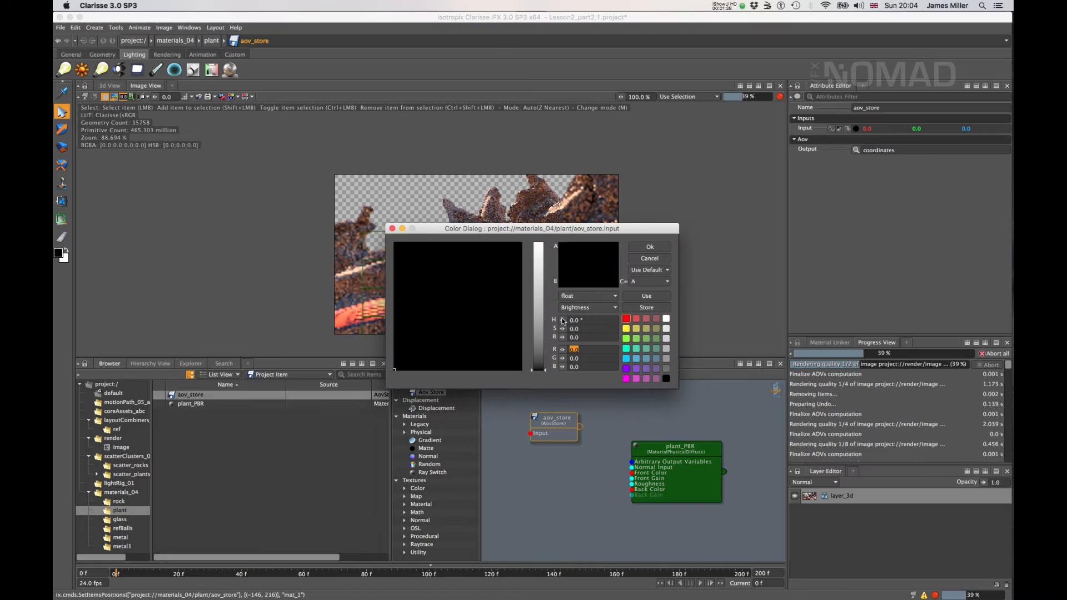
{"action": "left_click", "coordinate": [627, 320]}
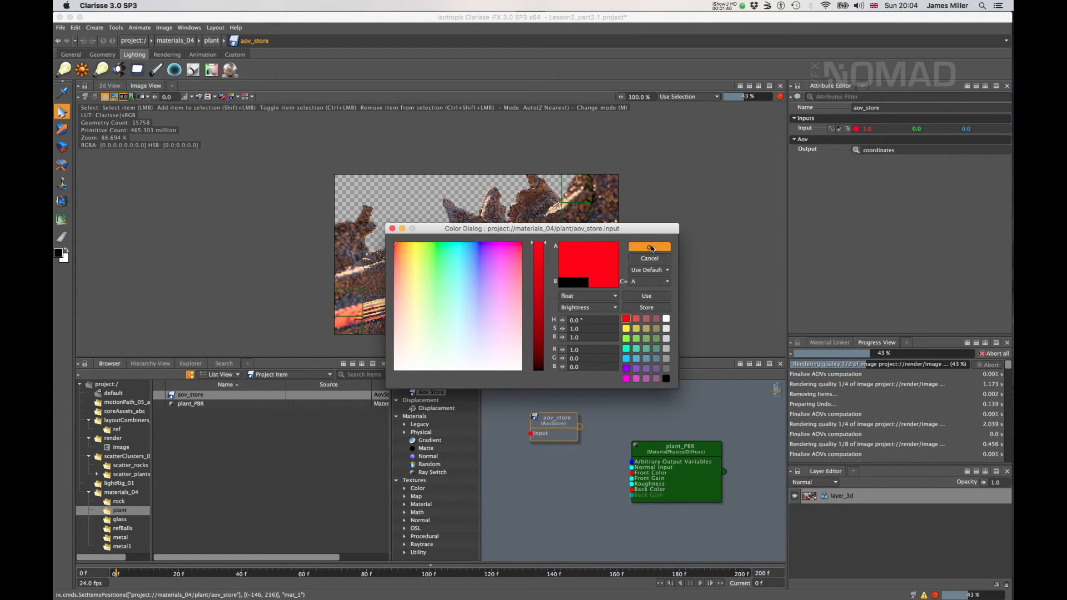
{"action": "left_click", "coordinate": [650, 247]}
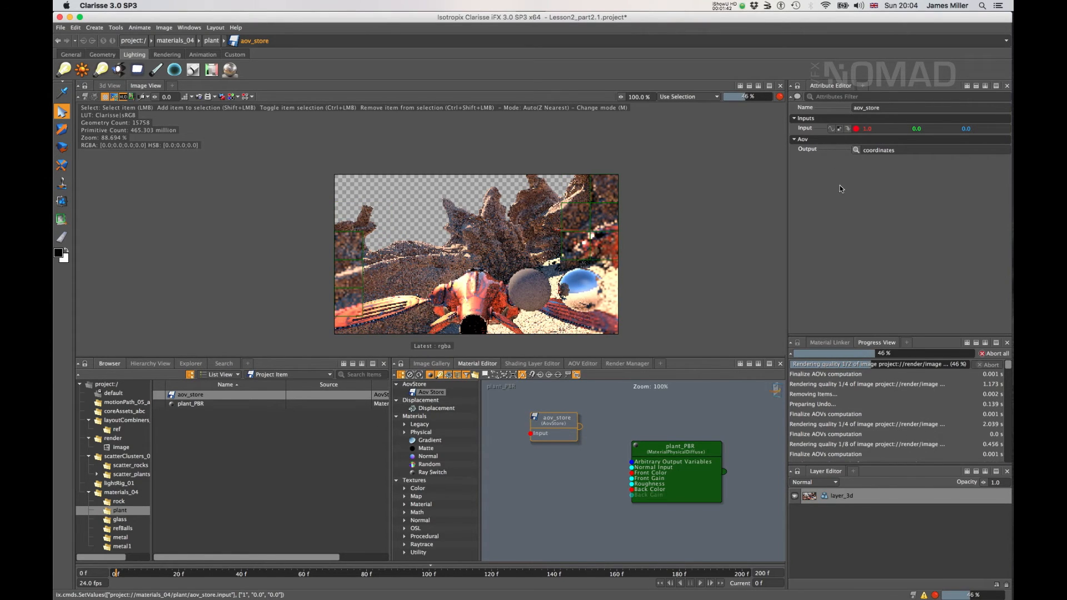
{"action": "left_click", "coordinate": [857, 150]}
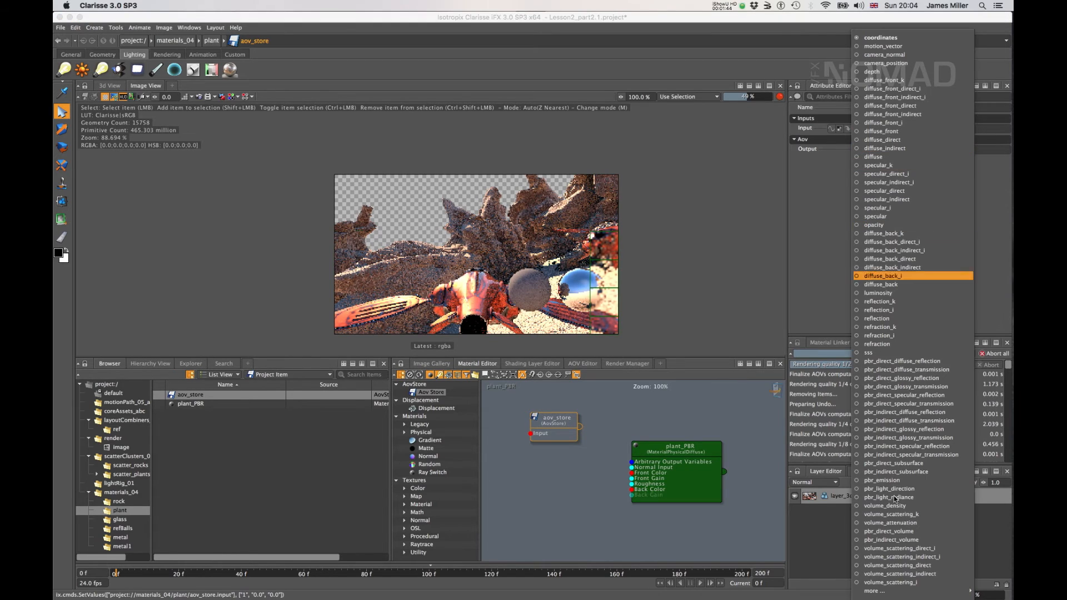
{"action": "mouse_move", "coordinate": [889, 590]}
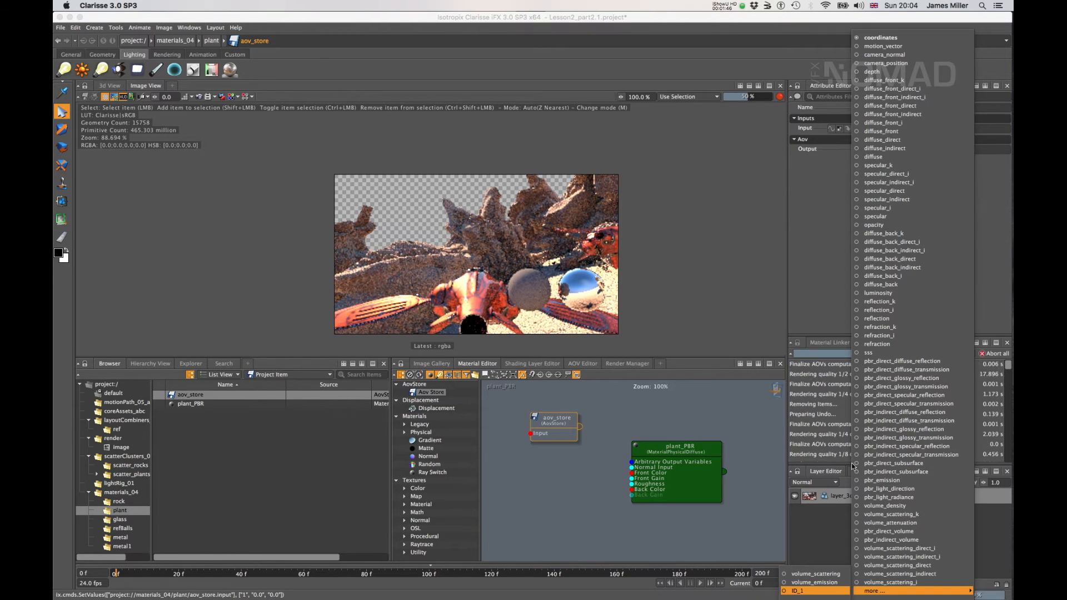
{"action": "left_click", "coordinate": [824, 270]}
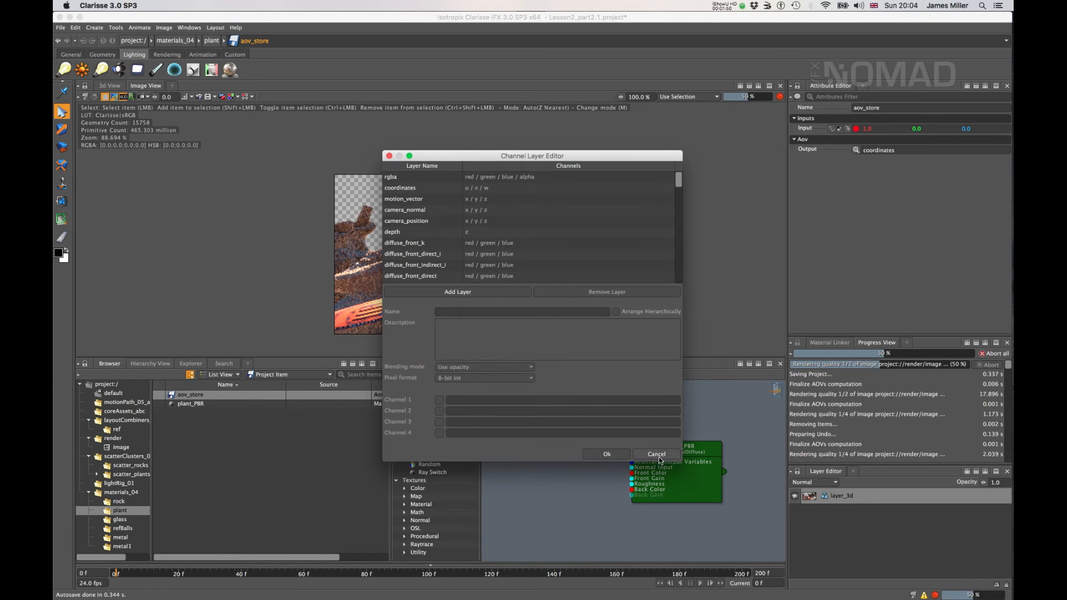
{"action": "left_click", "coordinate": [657, 455]}
Add a channel layer named ID_2 with the 16-bit float pixel format and three channels.
{"action": "left_click", "coordinate": [178, 28]}
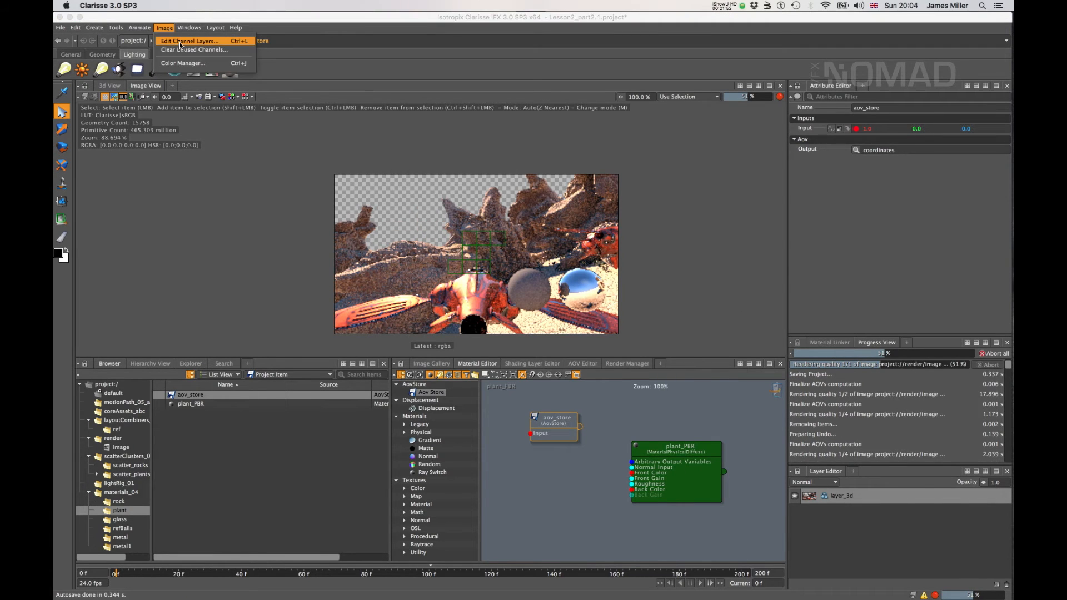
{"action": "left_click", "coordinate": [182, 44]}
{"action": "left_click", "coordinate": [460, 292]}
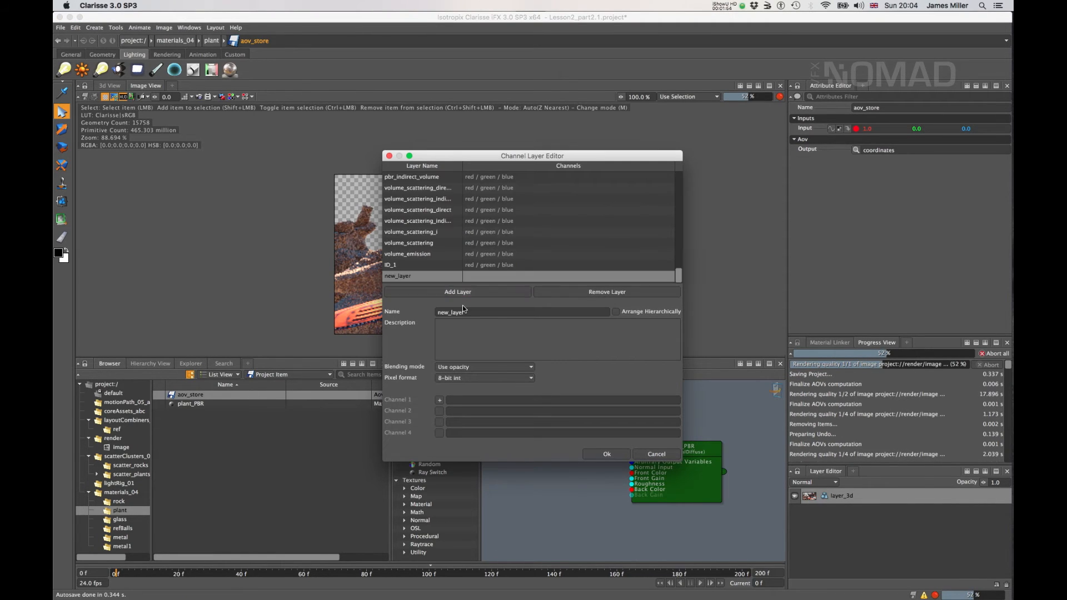
{"action": "type", "text": "ID"}
{"action": "left_click", "coordinate": [461, 379]}
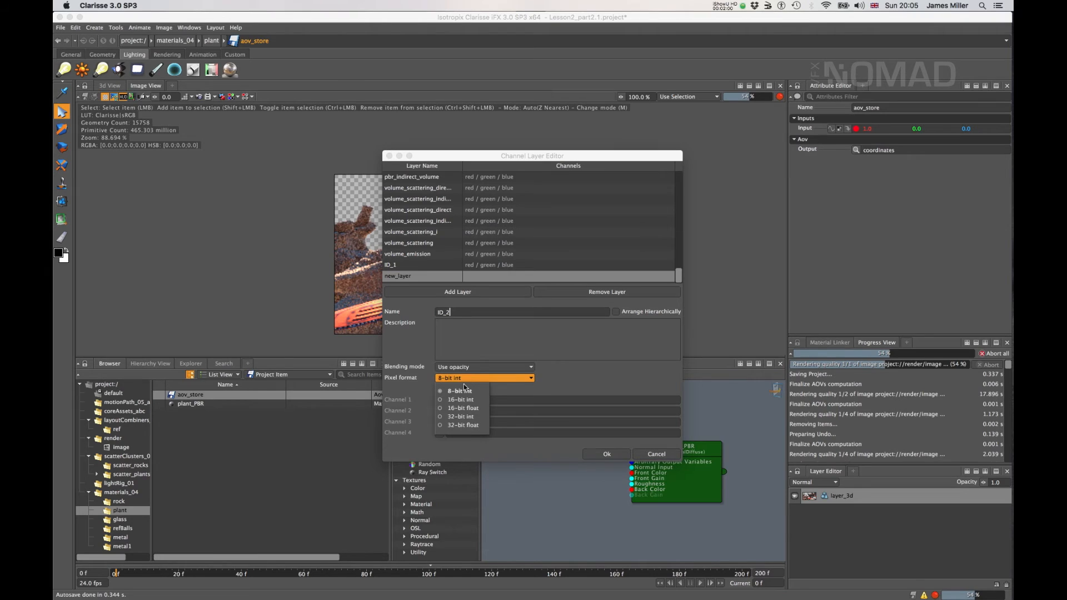
{"action": "left_click", "coordinate": [443, 410]}
{"action": "left_click", "coordinate": [442, 402]}
{"action": "left_click", "coordinate": [439, 423]}
{"action": "left_click", "coordinate": [608, 455]}
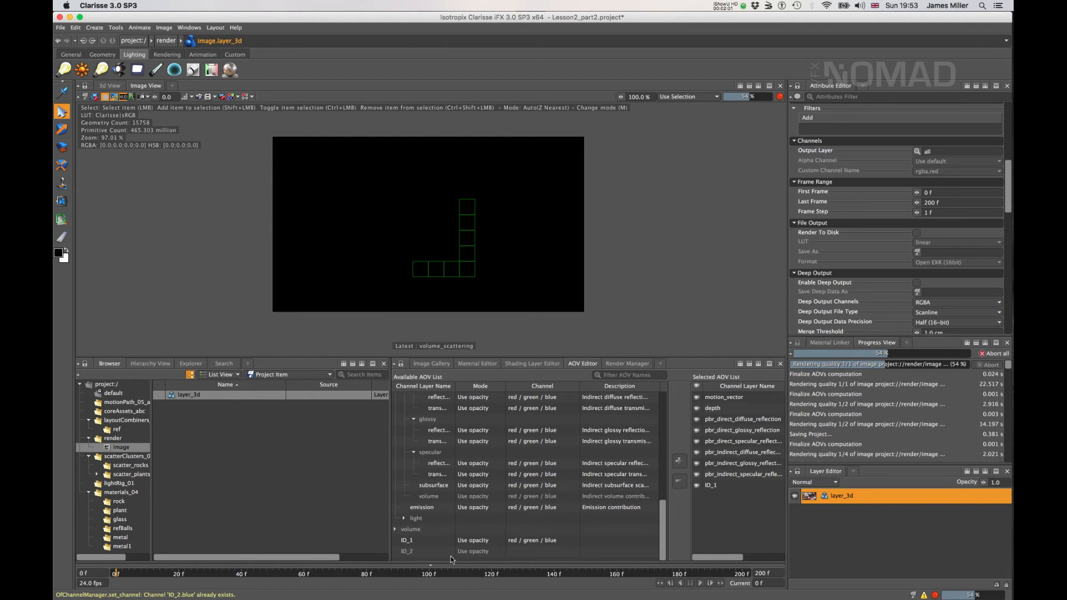
Add ID_2 to the image's selected AOVs.
{"action": "left_click", "coordinate": [418, 550]}
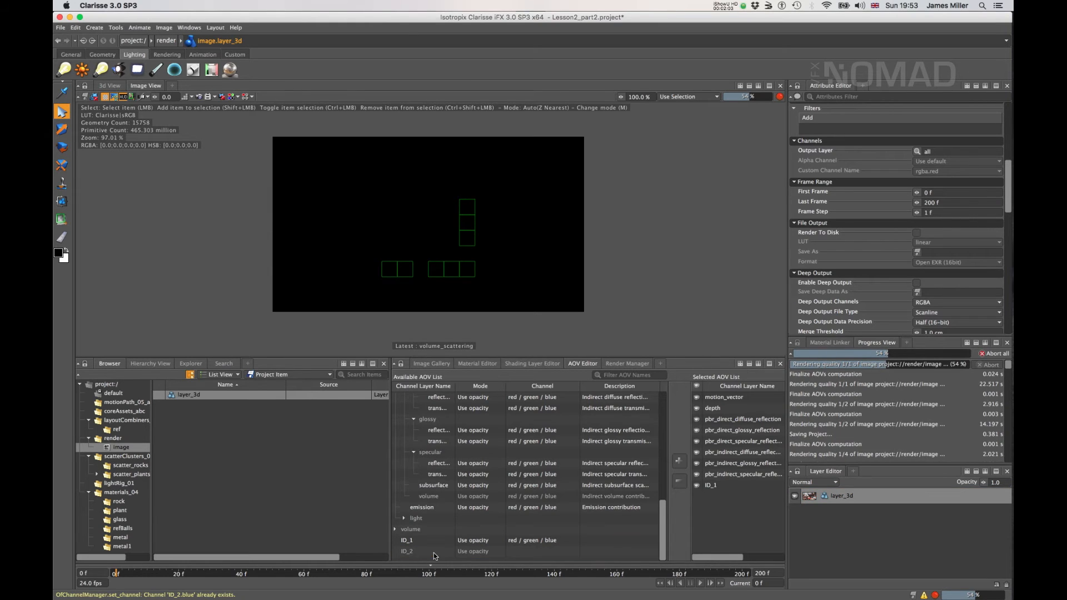
{"action": "left_click", "coordinate": [433, 553]}
{"action": "left_click", "coordinate": [679, 461]}
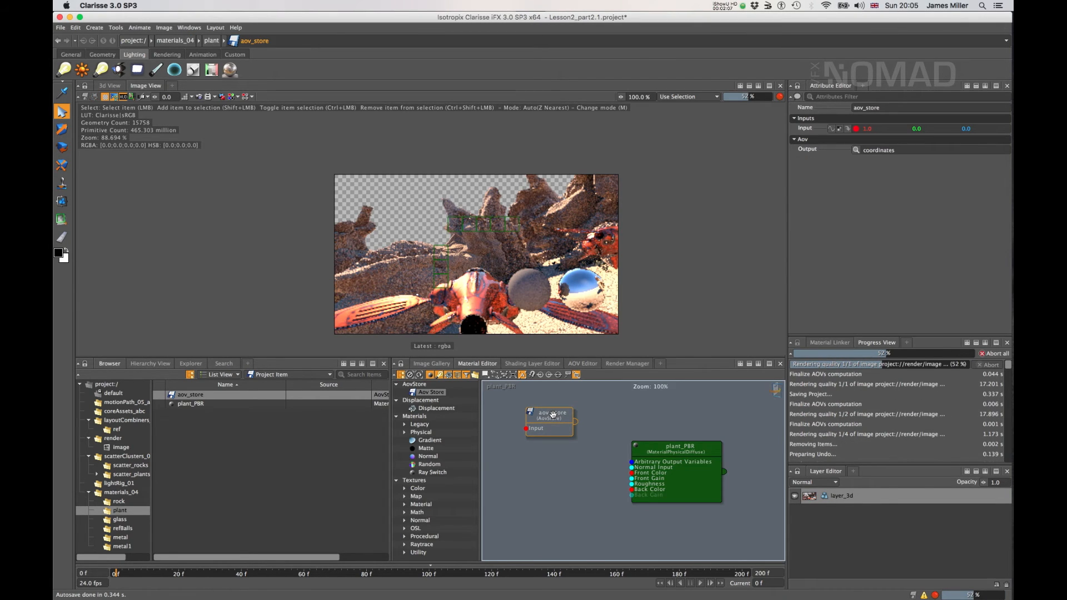
Set the output of the plant material's Aov Store to ID_2.
{"action": "left_click", "coordinate": [552, 414]}
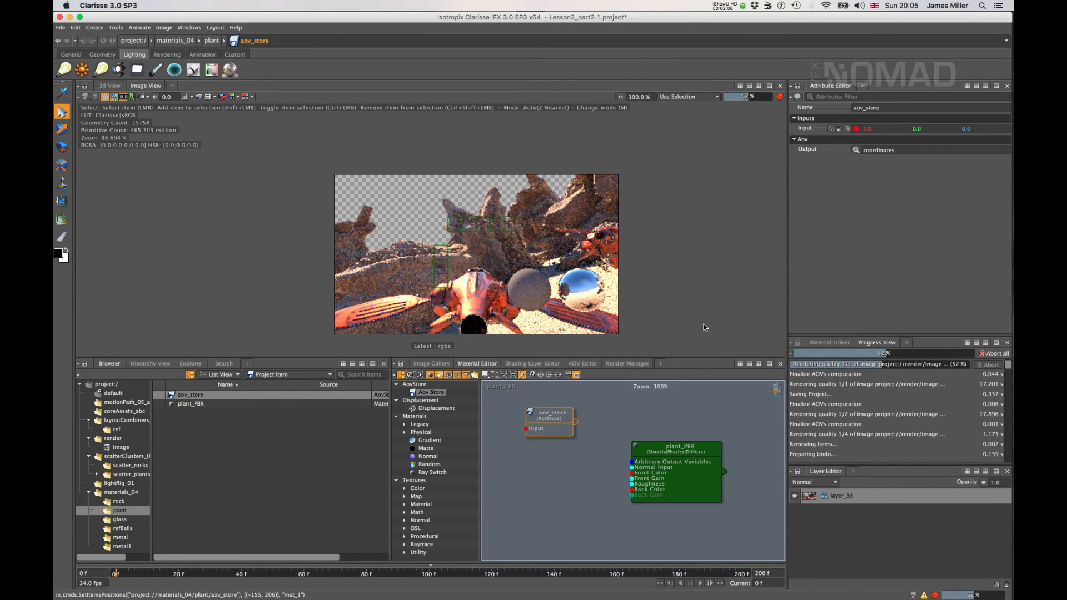
{"action": "left_click", "coordinate": [855, 152]}
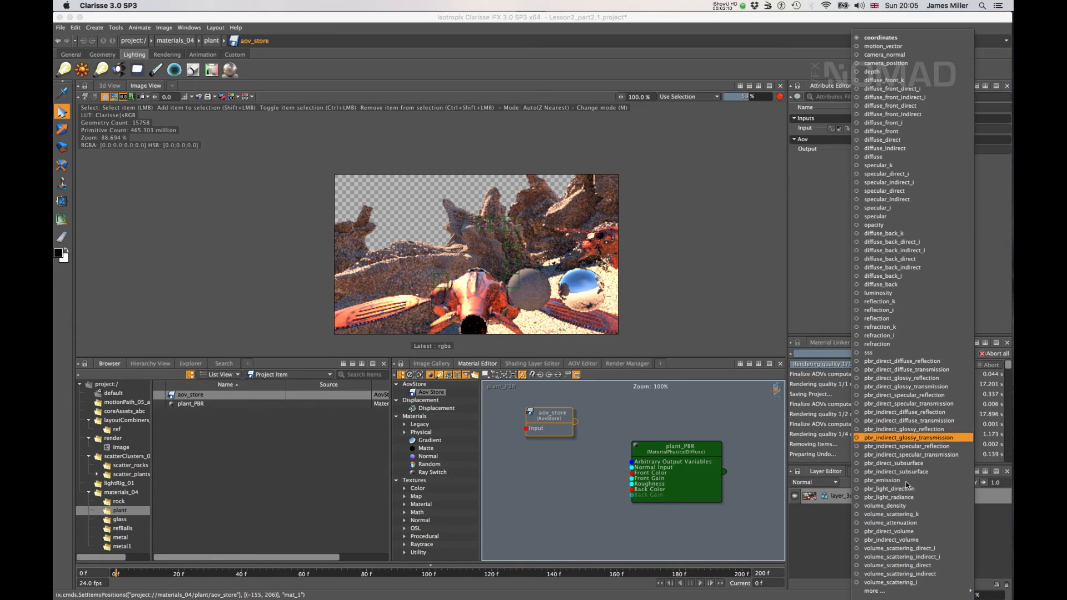
{"action": "mouse_move", "coordinate": [886, 592]}
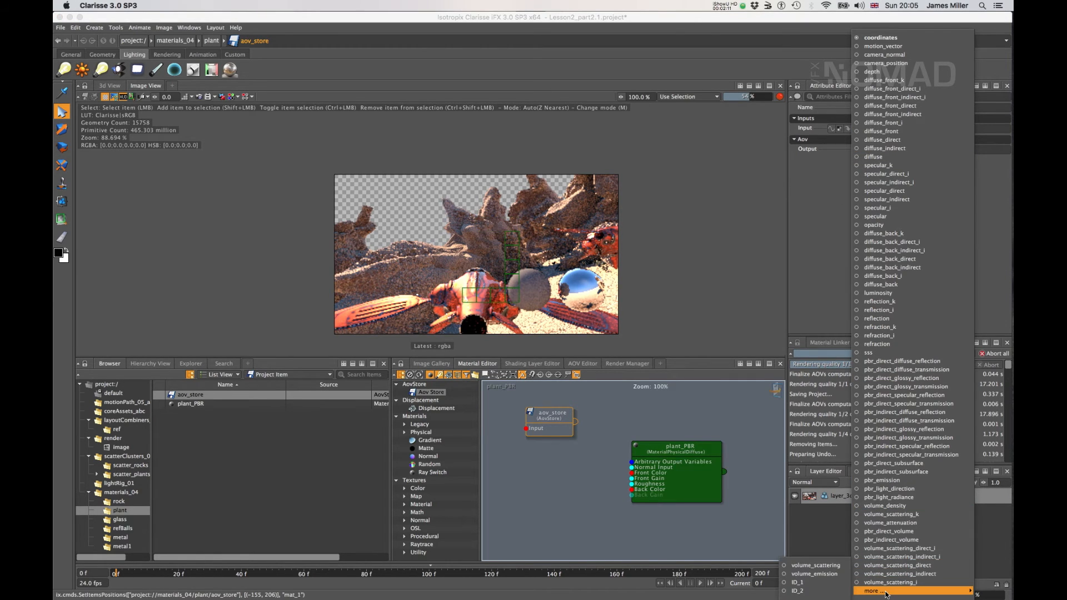
{"action": "left_click", "coordinate": [814, 582]}
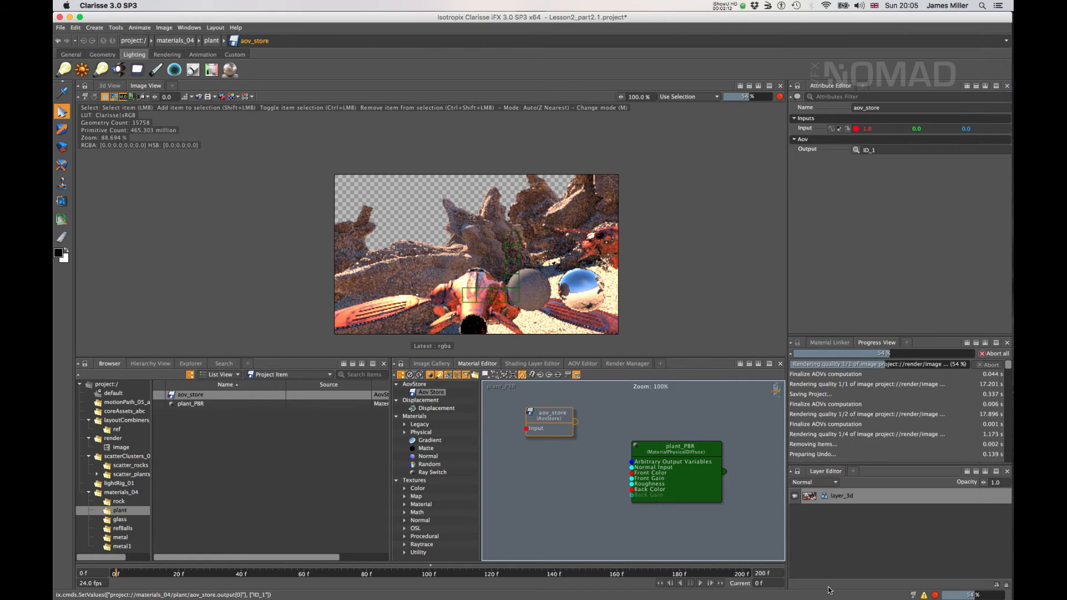
{"action": "left_click", "coordinate": [857, 150]}
{"action": "mouse_move", "coordinate": [880, 592]}
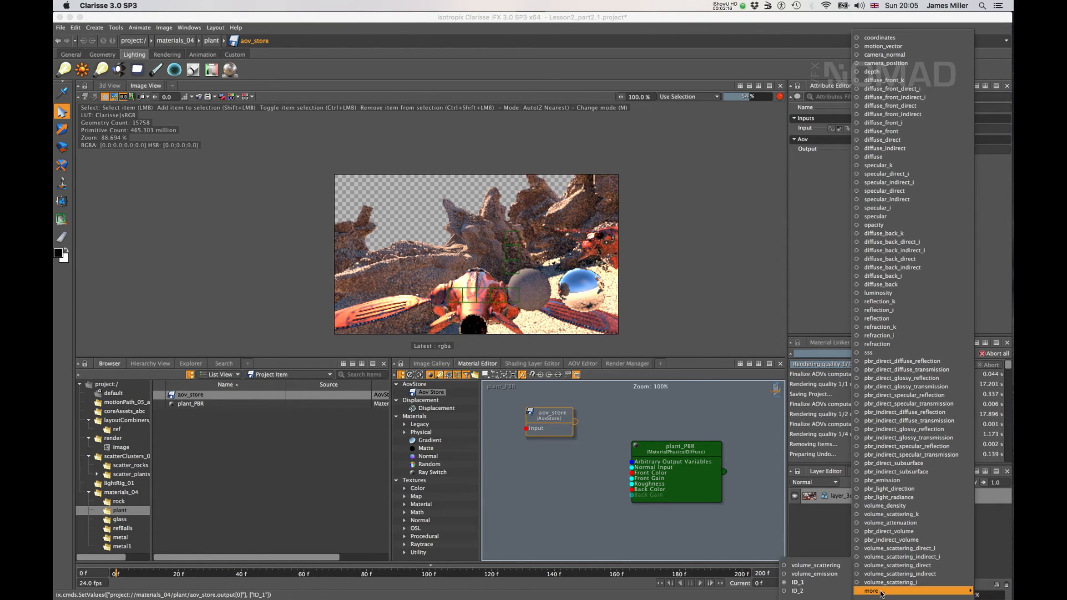
{"action": "left_click", "coordinate": [827, 593]}
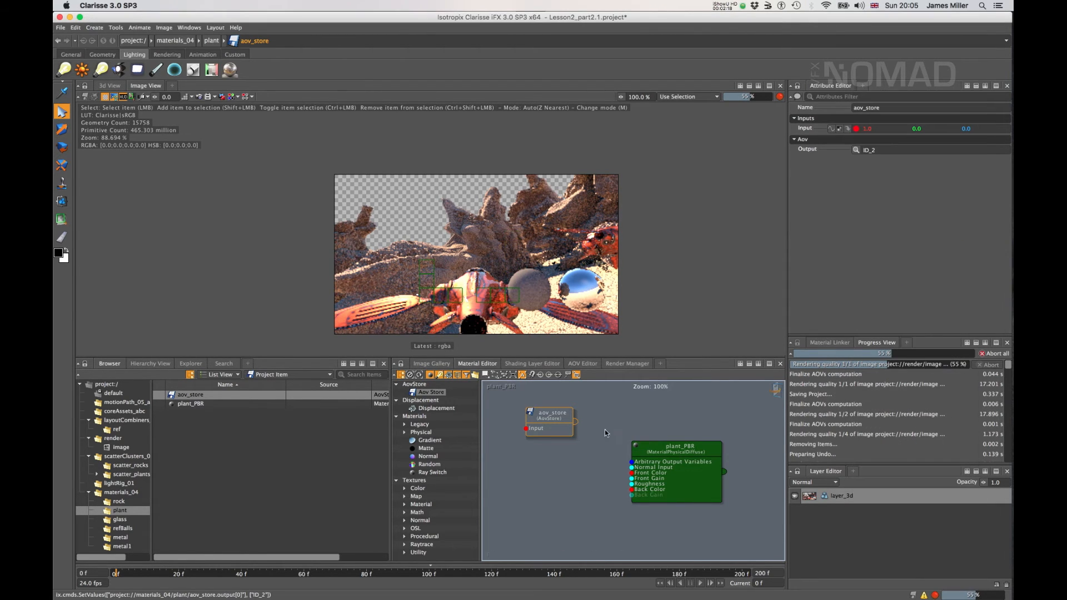
Connect the Aov Store to plant_PBR's Arbitrary Output Variables and display the ID_2 pass in the image view.
{"action": "left_click_drag", "start_coordinate": [578, 424], "coordinate": [587, 428]}
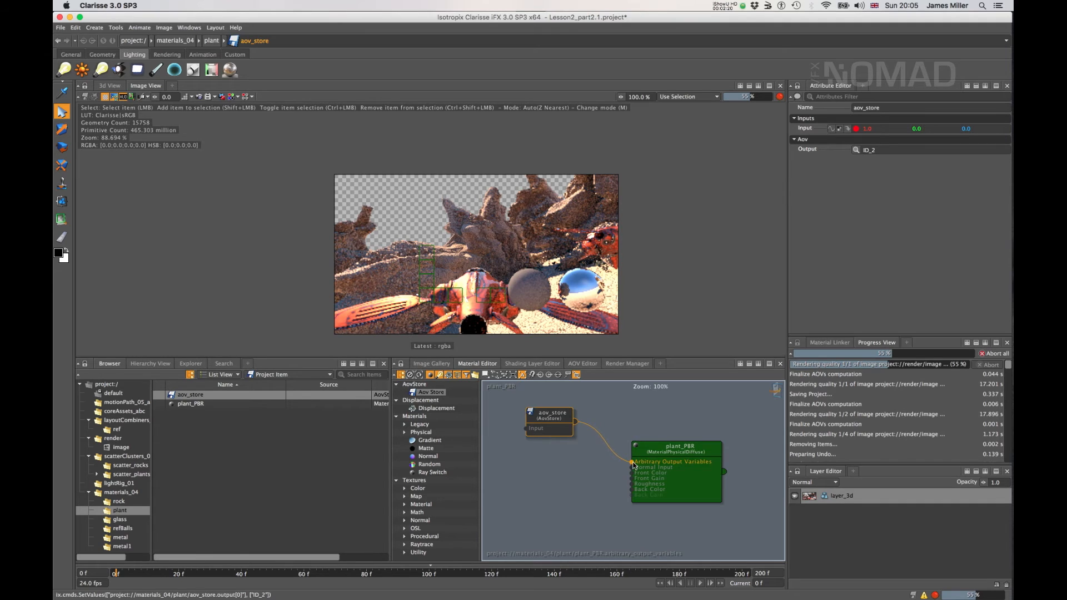
{"action": "left_click_drag", "start_coordinate": [633, 465], "coordinate": [634, 465]}
{"action": "left_click_drag", "start_coordinate": [694, 451], "coordinate": [662, 431]}
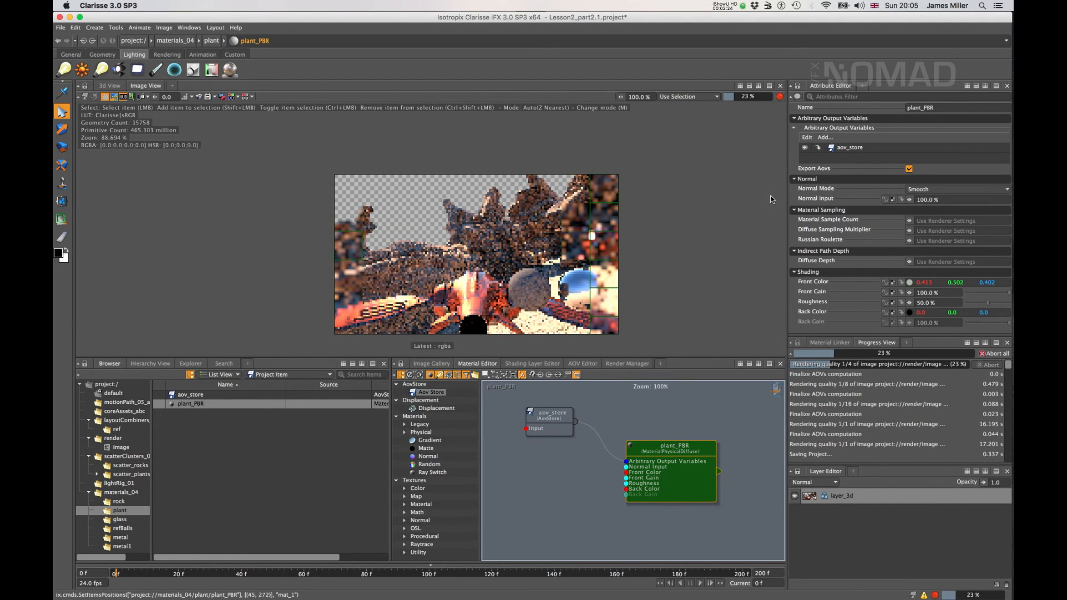
{"action": "left_click", "coordinate": [237, 97]}
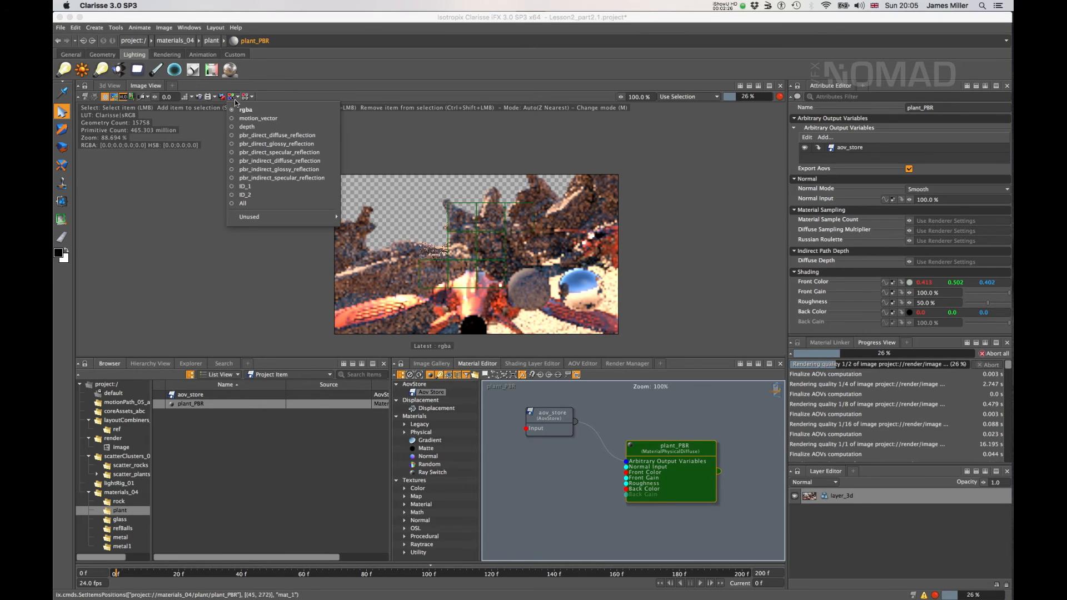
{"action": "left_click", "coordinate": [245, 195]}
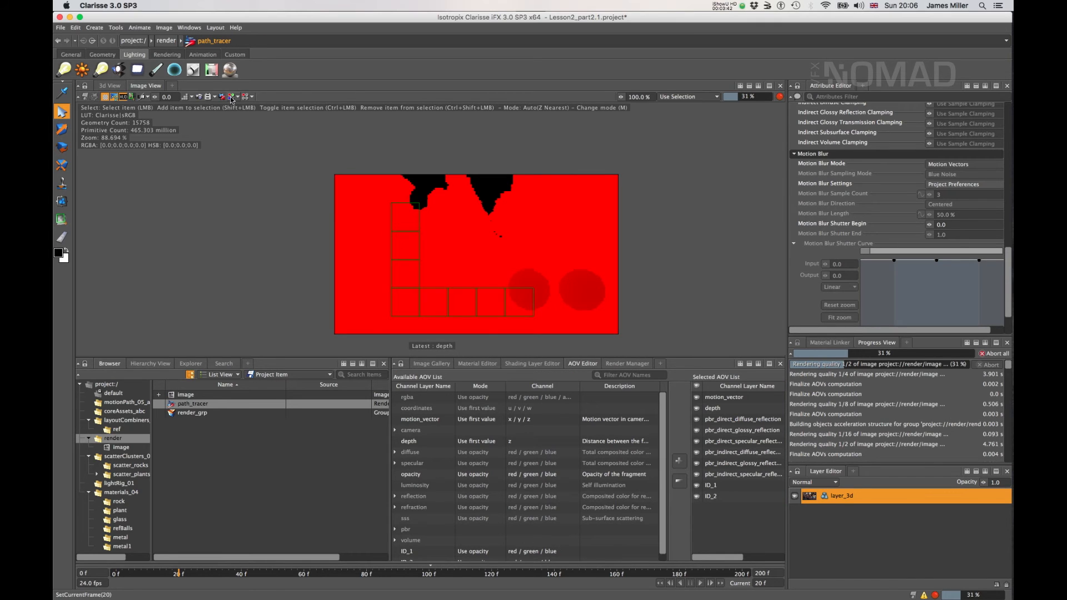
Switch the image view from the depth pass to the rgba pass and select the grey reference ball.
{"action": "left_click", "coordinate": [231, 98]}
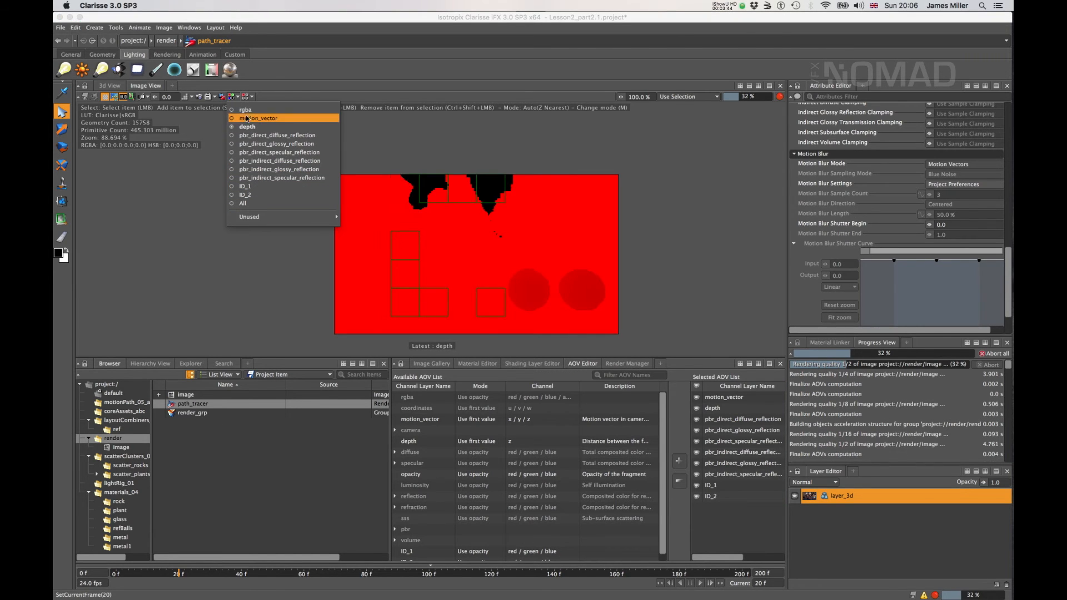
{"action": "left_click", "coordinate": [534, 294]}
{"action": "left_click", "coordinate": [533, 293]}
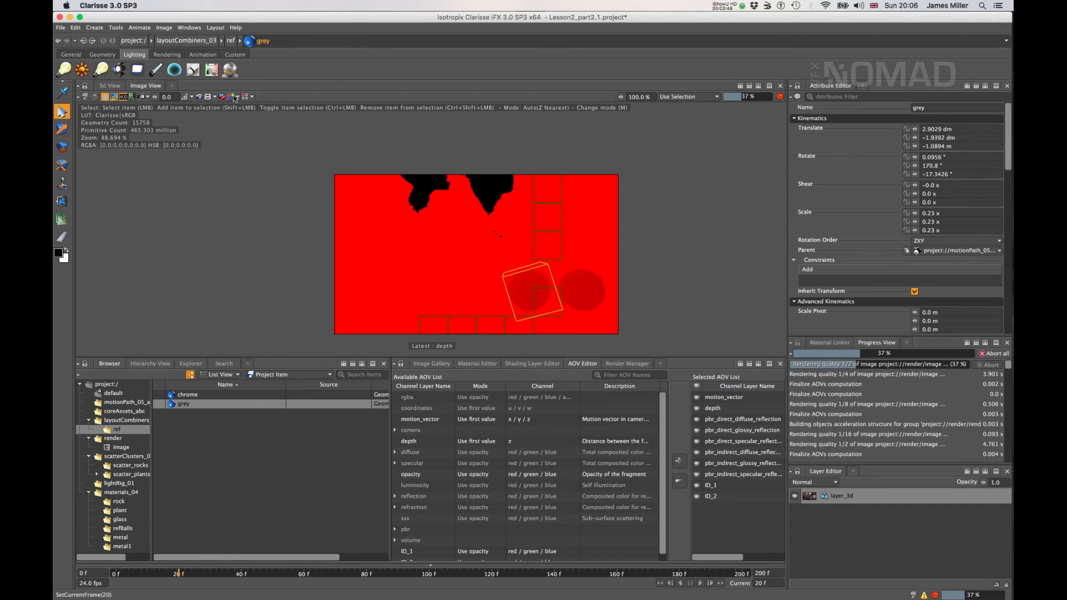
{"action": "left_click", "coordinate": [250, 106]}
{"action": "left_click", "coordinate": [233, 99]}
{"action": "left_click", "coordinate": [245, 110]}
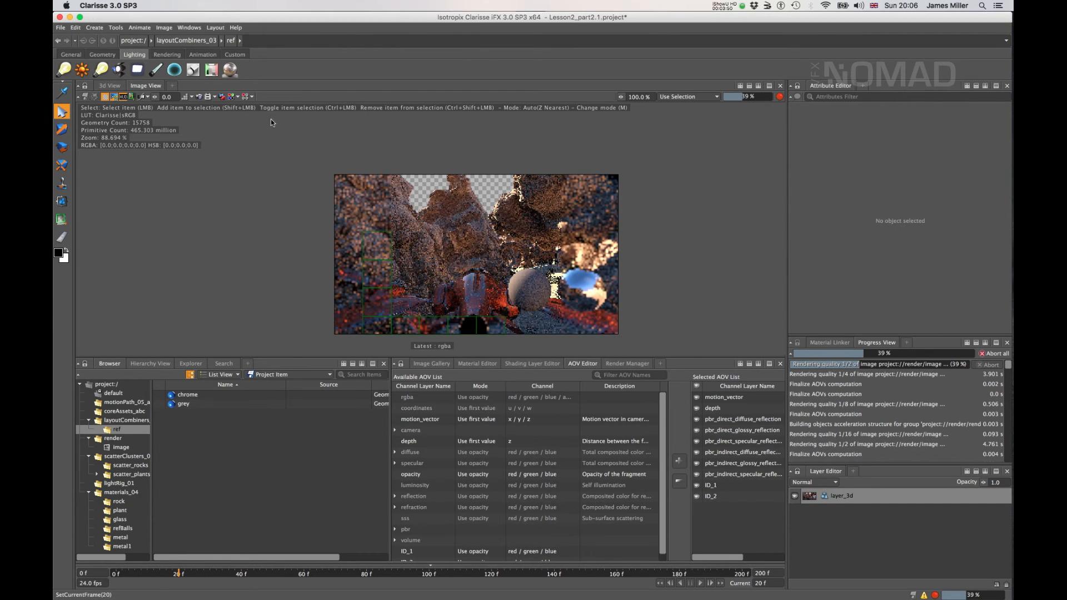
{"action": "left_click", "coordinate": [548, 292]}
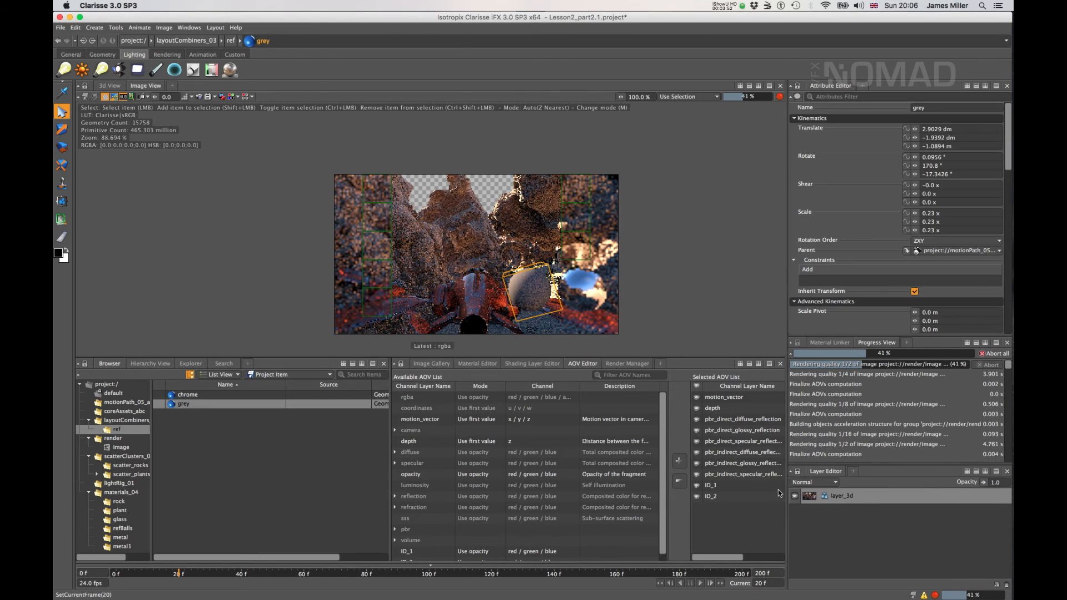
Change the mode of layout_grp in the layout combiners context from Rule to Object List.
{"action": "left_click", "coordinate": [860, 503]}
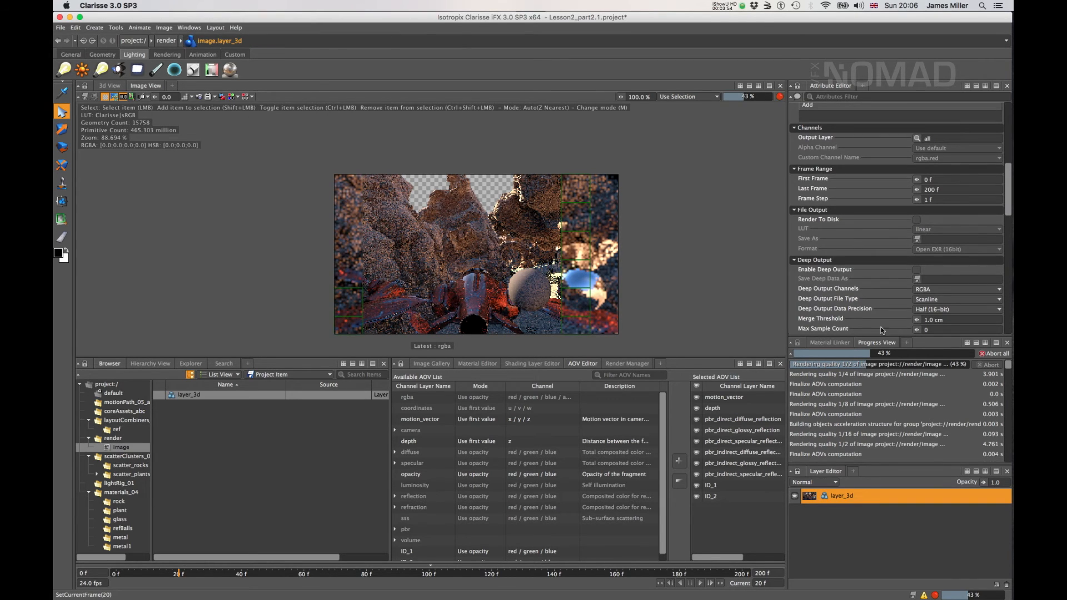
{"action": "left_click", "coordinate": [118, 420]}
{"action": "scroll", "coordinate": [199, 444], "scroll_direction": "down", "scroll_amount": 3}
{"action": "left_click", "coordinate": [191, 422]}
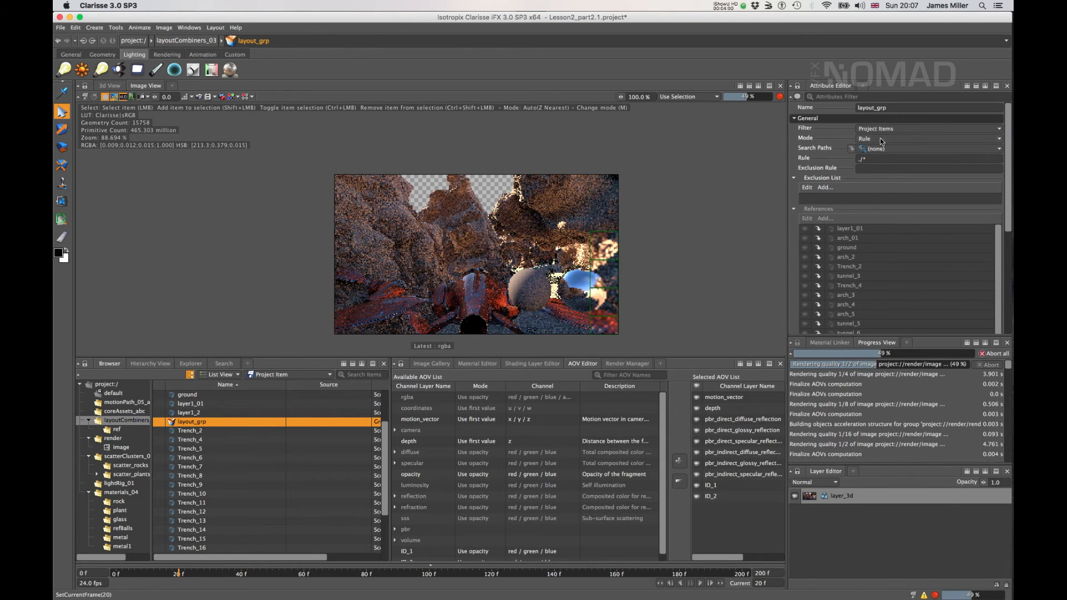
{"action": "left_click", "coordinate": [880, 139]}
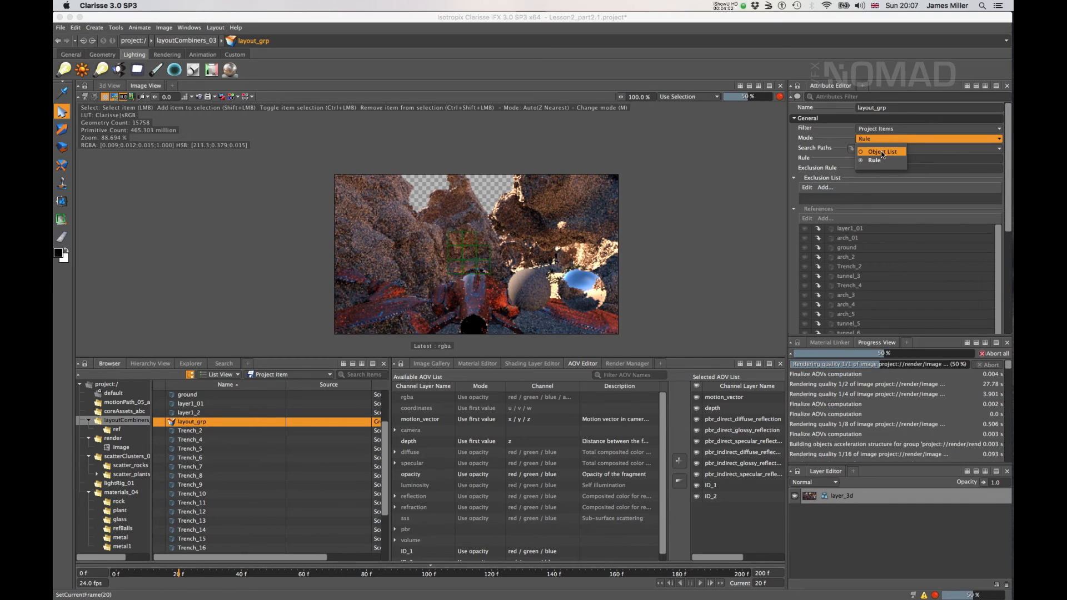
{"action": "left_click", "coordinate": [882, 154]}
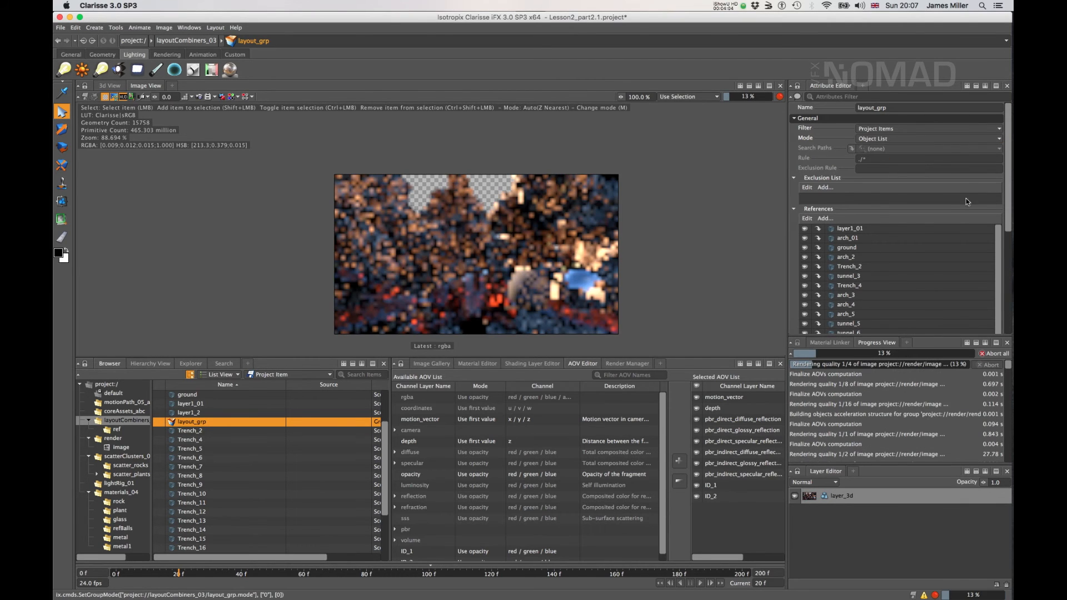
Disable the ref/chrome and ref/grey references in layout_grp to hide both reference balls from the render.
{"action": "left_click", "coordinate": [1008, 322]}
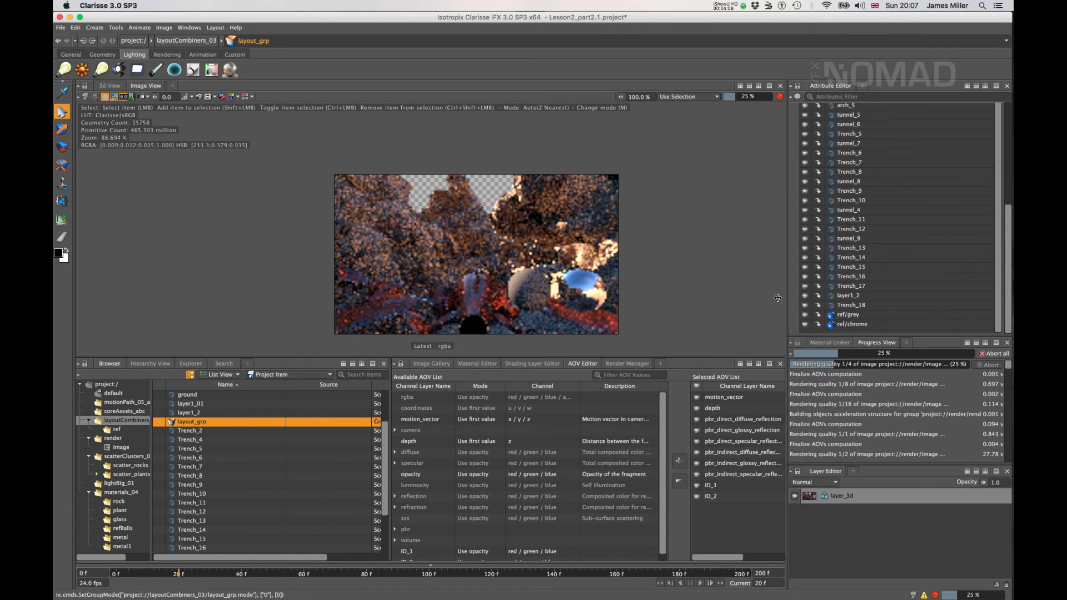
{"action": "left_click", "coordinate": [806, 314]}
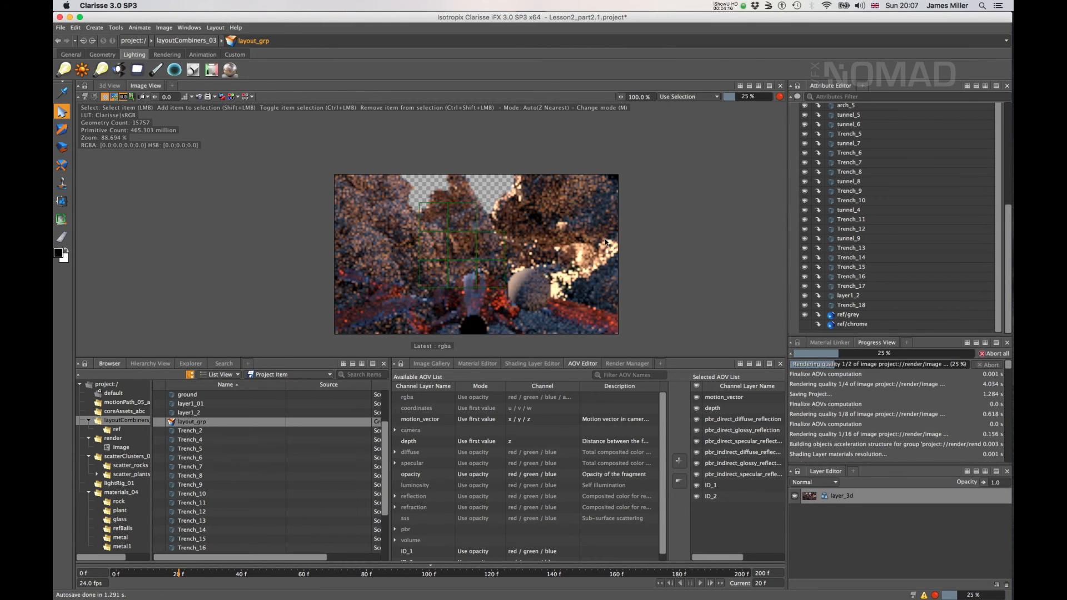
{"action": "left_click", "coordinate": [804, 314]}
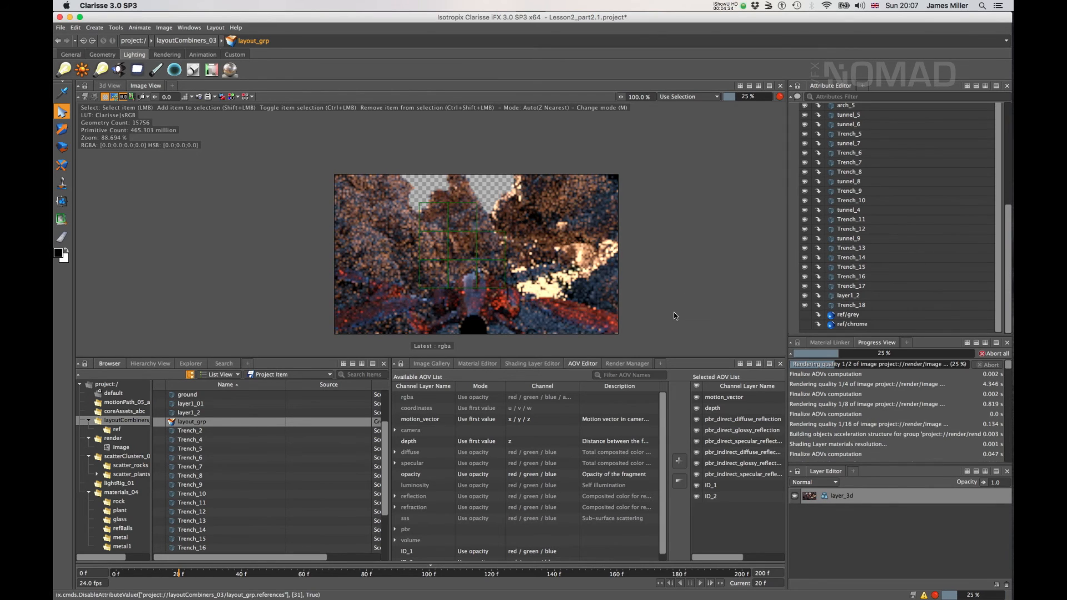
Open the path_tracer renderer assigned to layer_3d and examine its anti-aliasing and material sampling settings.
{"action": "left_click", "coordinate": [882, 495]}
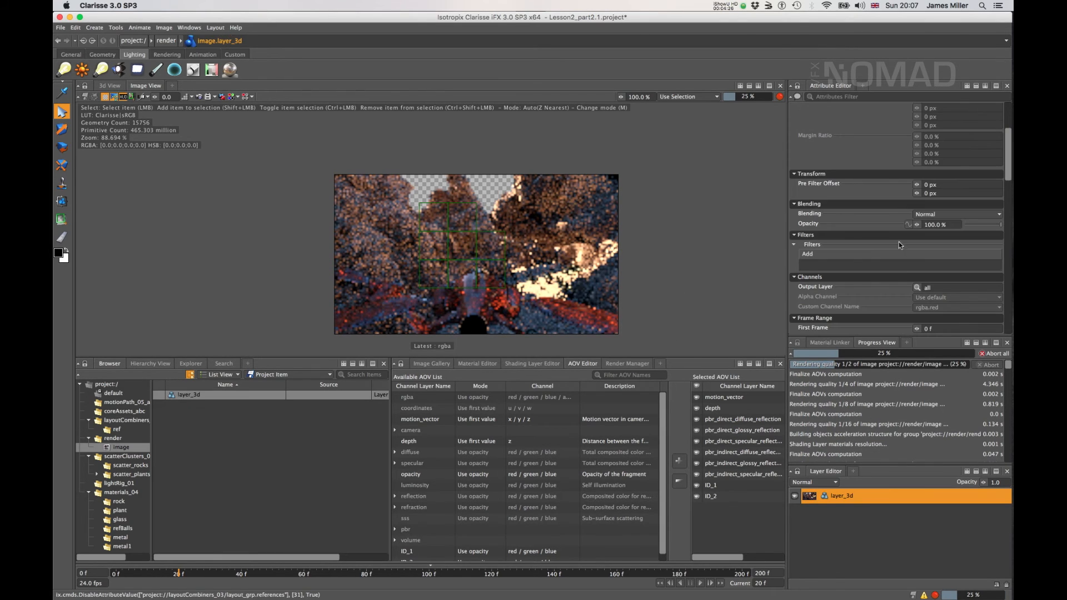
{"action": "scroll", "coordinate": [882, 223], "scroll_direction": "up", "scroll_amount": 5}
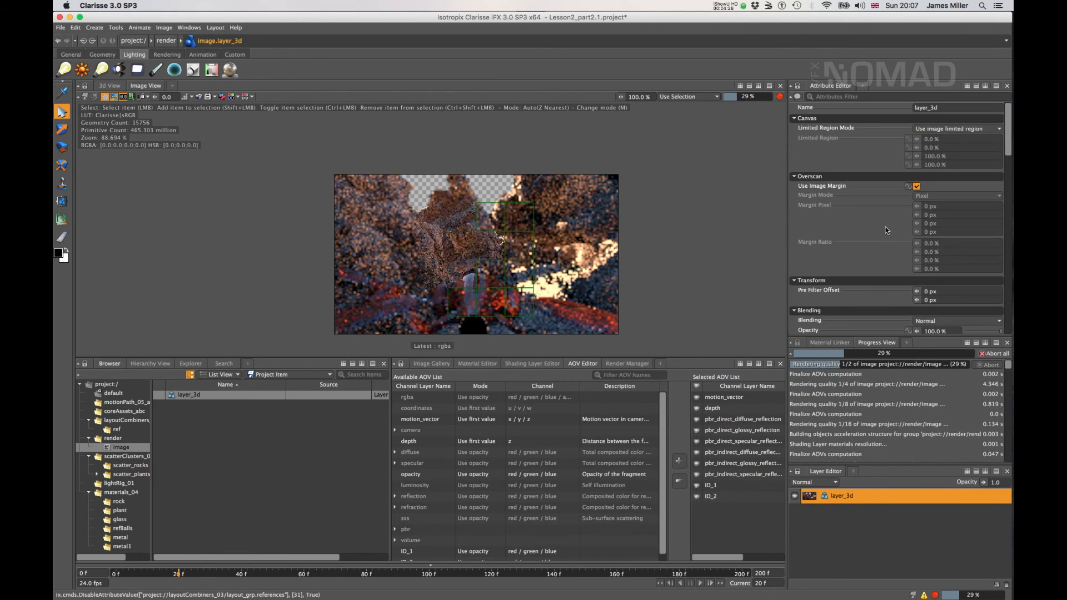
{"action": "scroll", "coordinate": [885, 228], "scroll_direction": "down", "scroll_amount": 10}
{"action": "scroll", "coordinate": [887, 233], "scroll_direction": "down", "scroll_amount": 4}
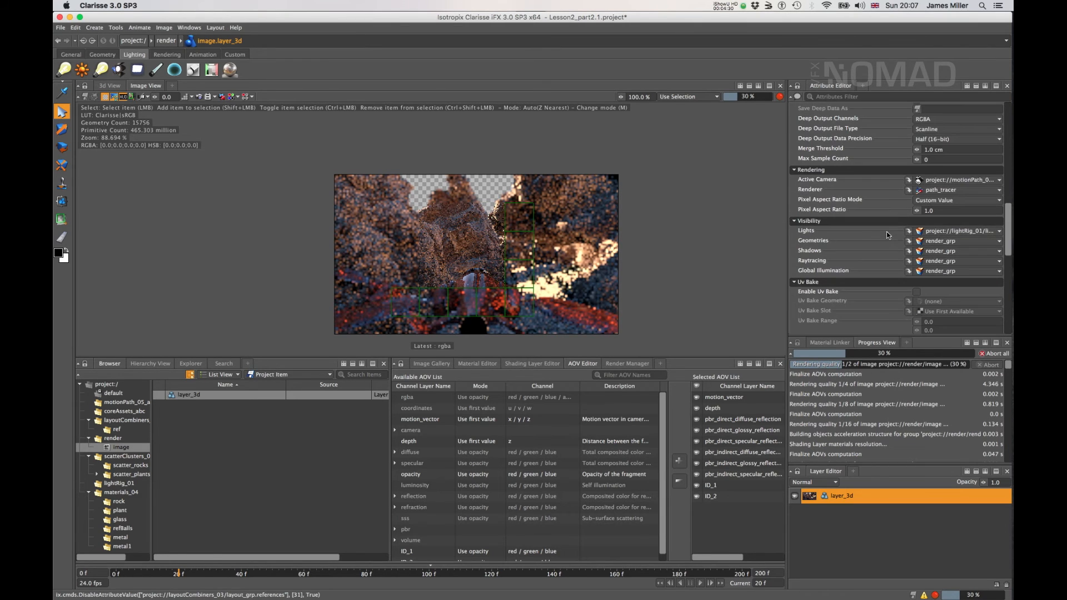
{"action": "left_click", "coordinate": [908, 190]}
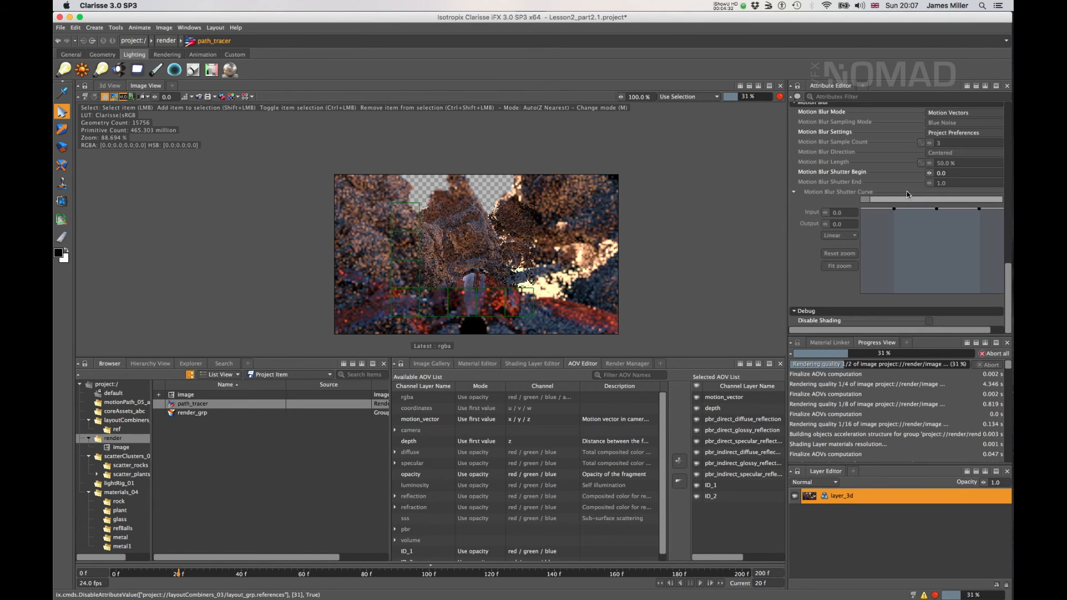
{"action": "scroll", "coordinate": [875, 183], "scroll_direction": "up", "scroll_amount": 10}
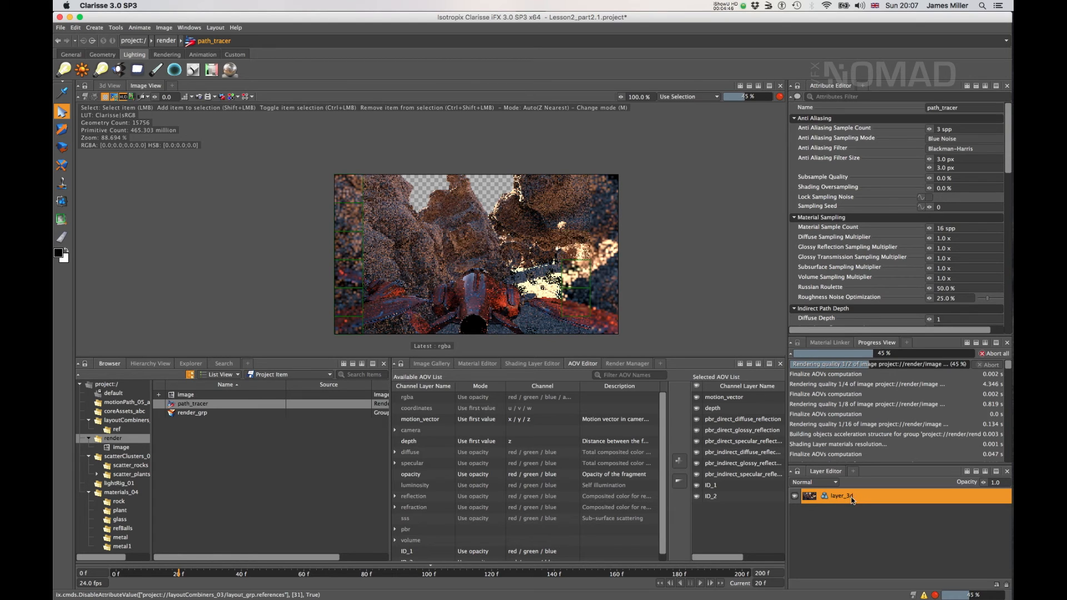
Rename the image's layer_3d layer to ships.
{"action": "left_click", "coordinate": [852, 497]}
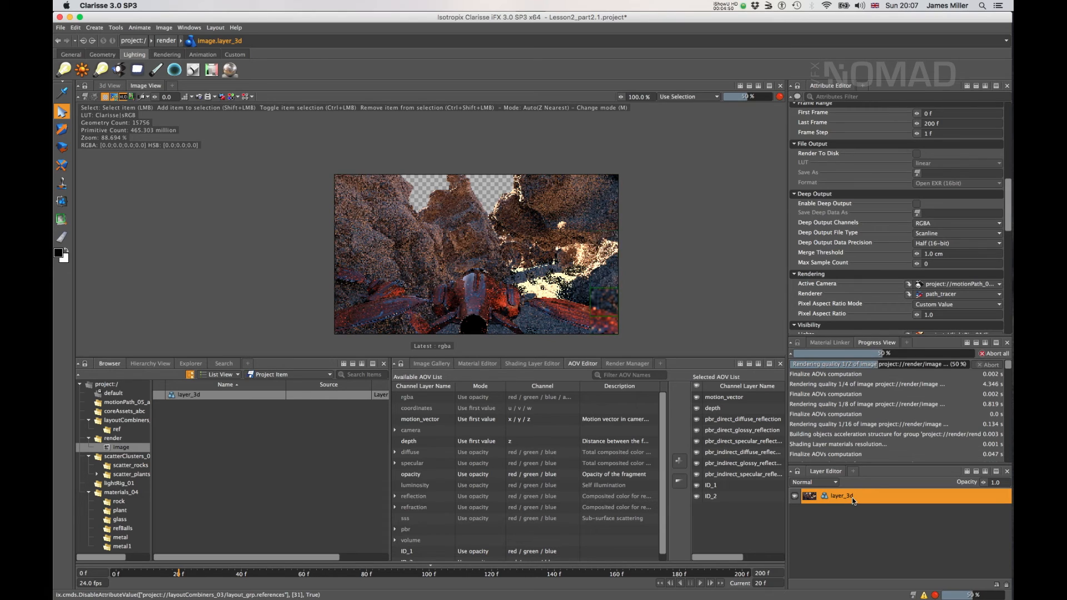
{"action": "double_click", "coordinate": [852, 497]}
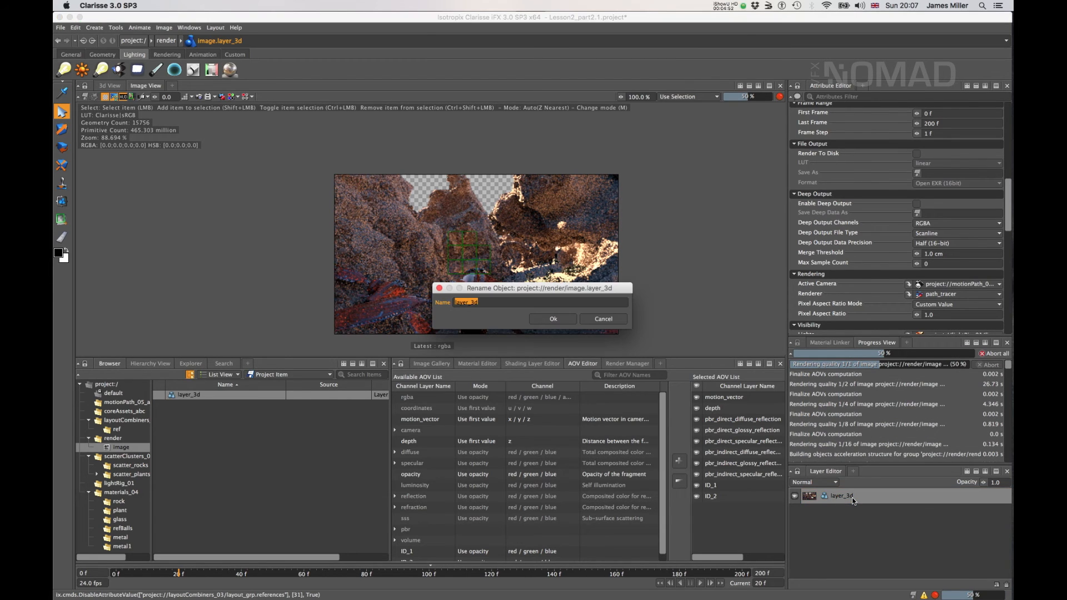
{"action": "type", "text": "ships"}
{"action": "key", "text": "Return"}
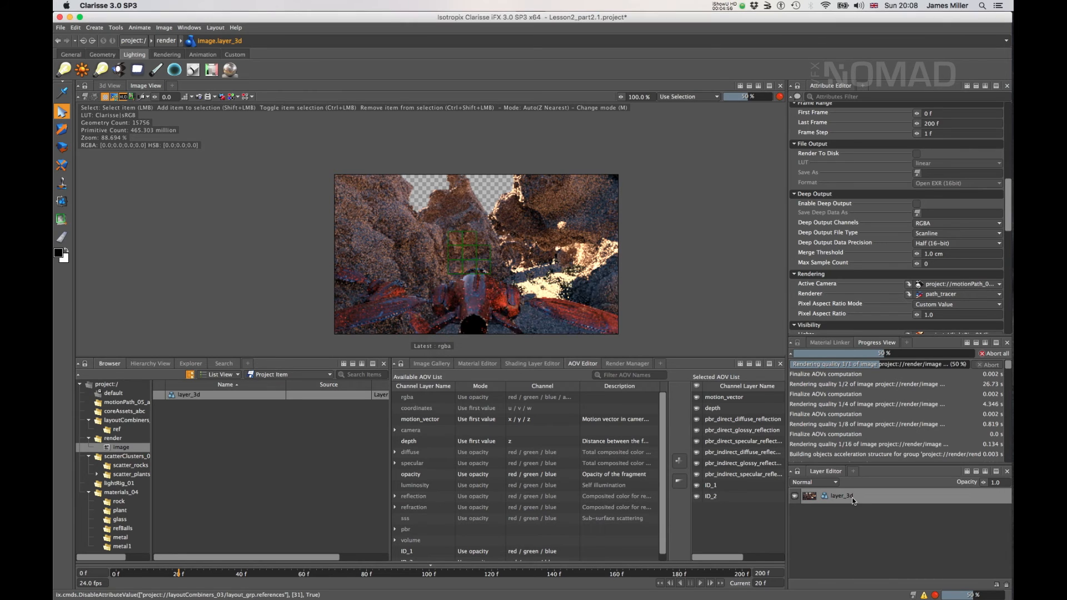
Duplicate the ships layer and rename the copy to layout.
{"action": "left_click", "coordinate": [858, 498]}
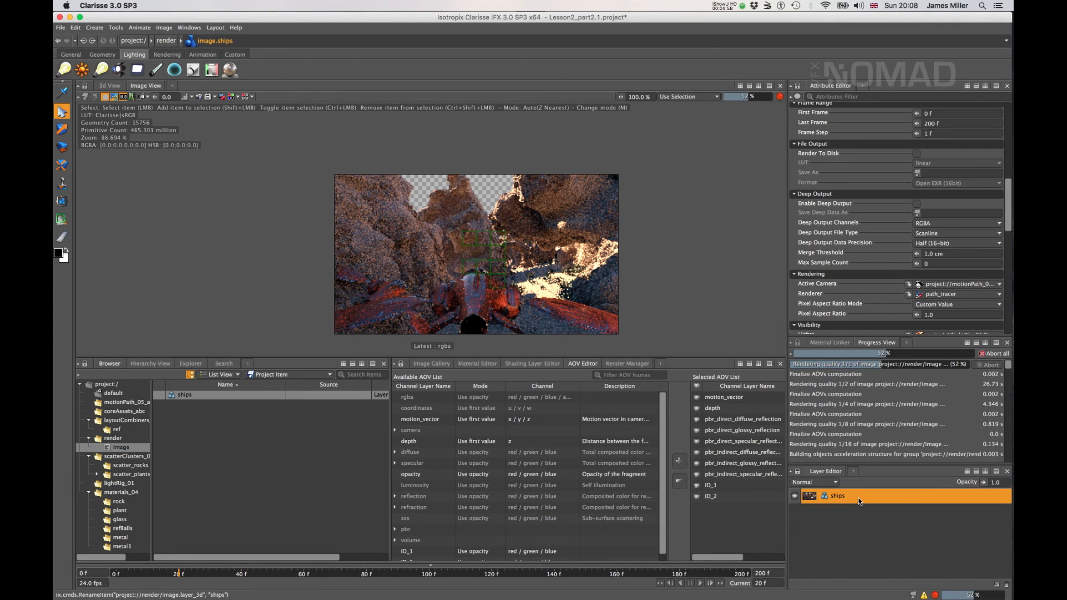
{"action": "right_click", "coordinate": [859, 500]}
{"action": "left_click", "coordinate": [871, 508]}
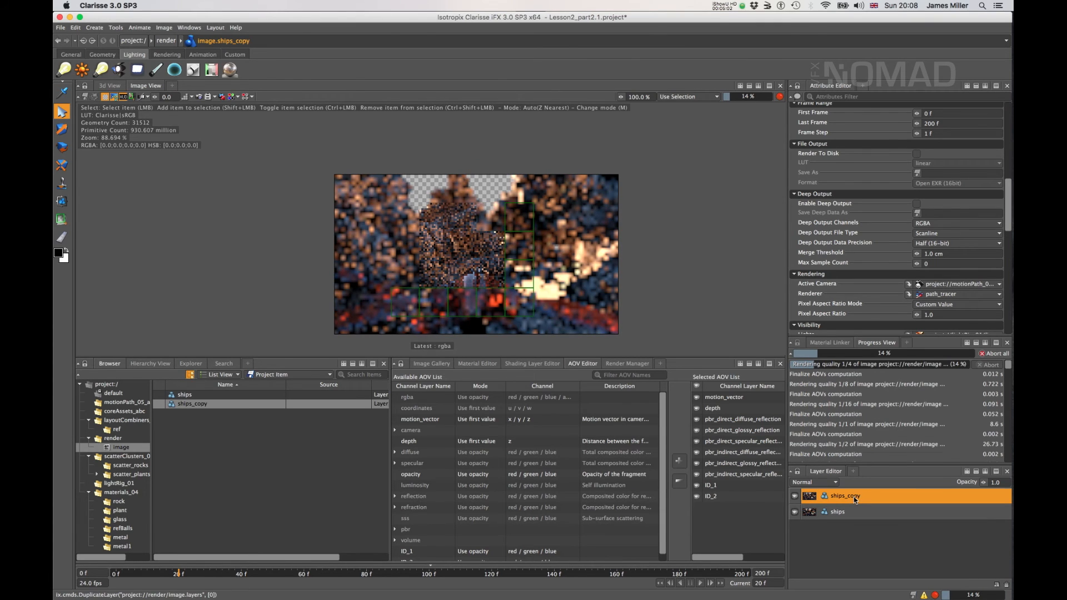
{"action": "double_click", "coordinate": [856, 499]}
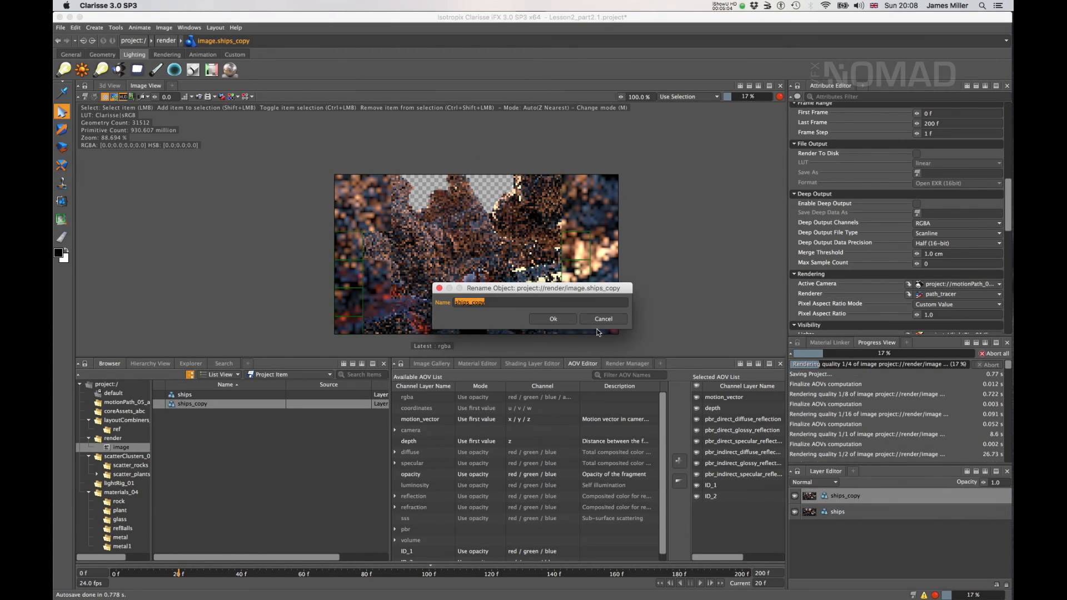
{"action": "type", "text": "layout"}
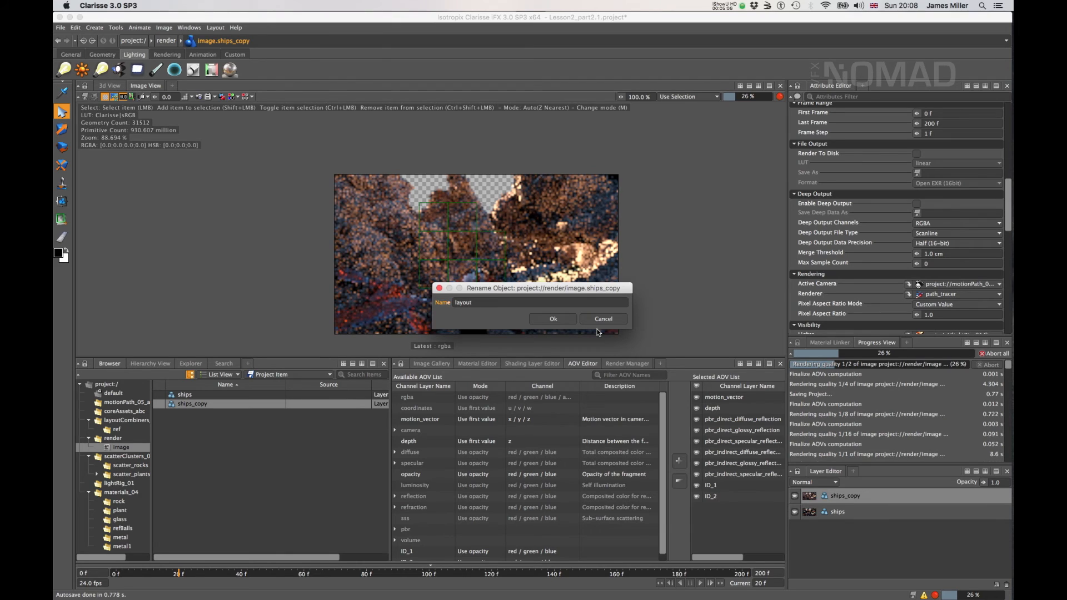
{"action": "left_click", "coordinate": [553, 319]}
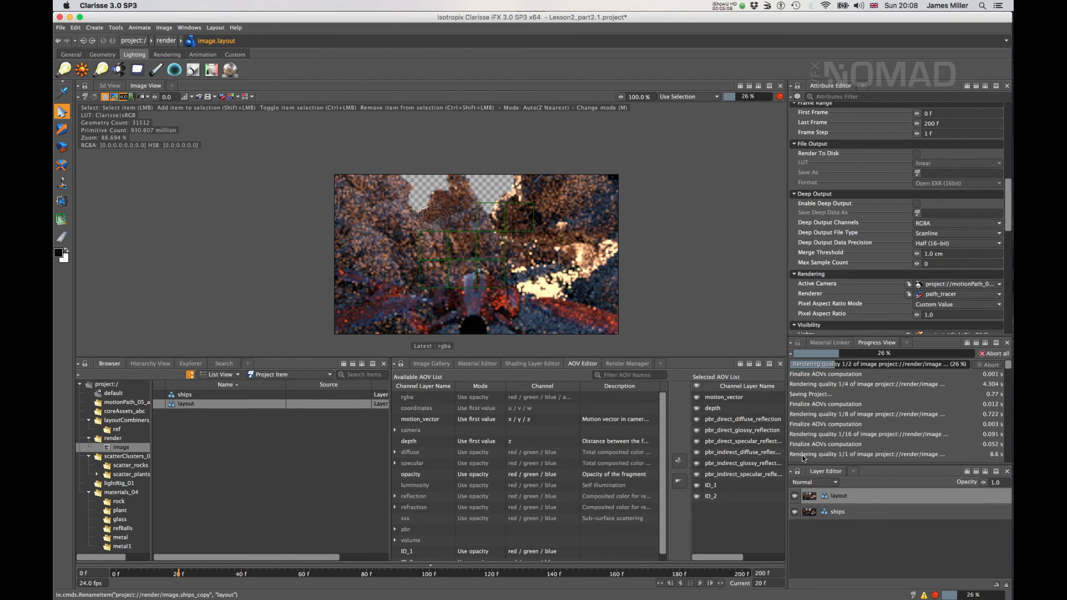
Move the ships layer above layout and set its Geometries visibility to ships_grp from the motionPath context.
{"action": "left_click_drag", "start_coordinate": [847, 511], "coordinate": [848, 491]}
{"action": "left_click", "coordinate": [847, 497]}
{"action": "scroll", "coordinate": [867, 251], "scroll_direction": "down", "scroll_amount": 5}
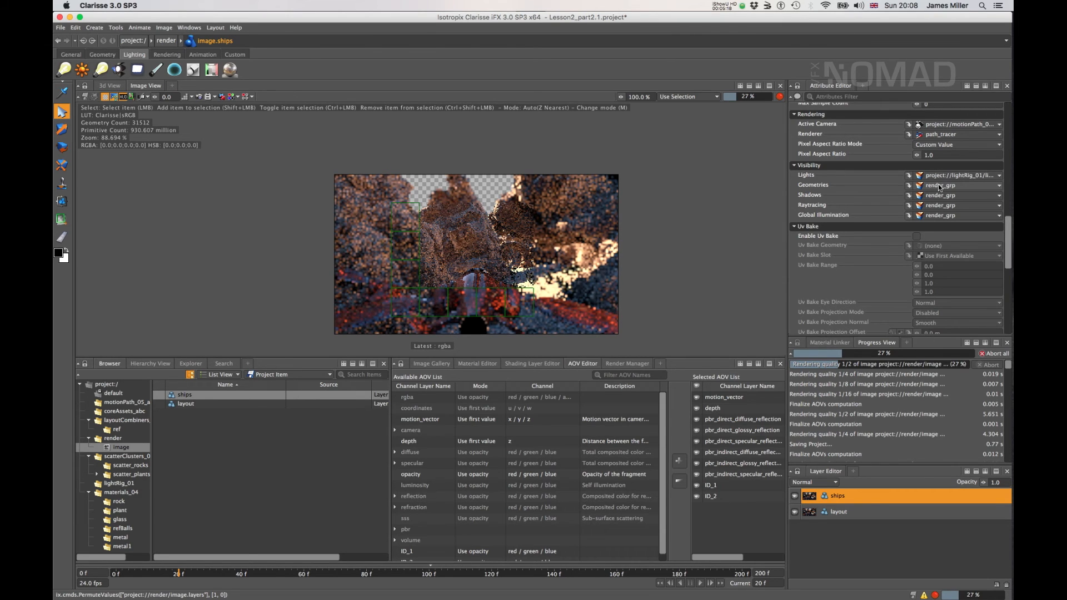
{"action": "left_click", "coordinate": [939, 187]}
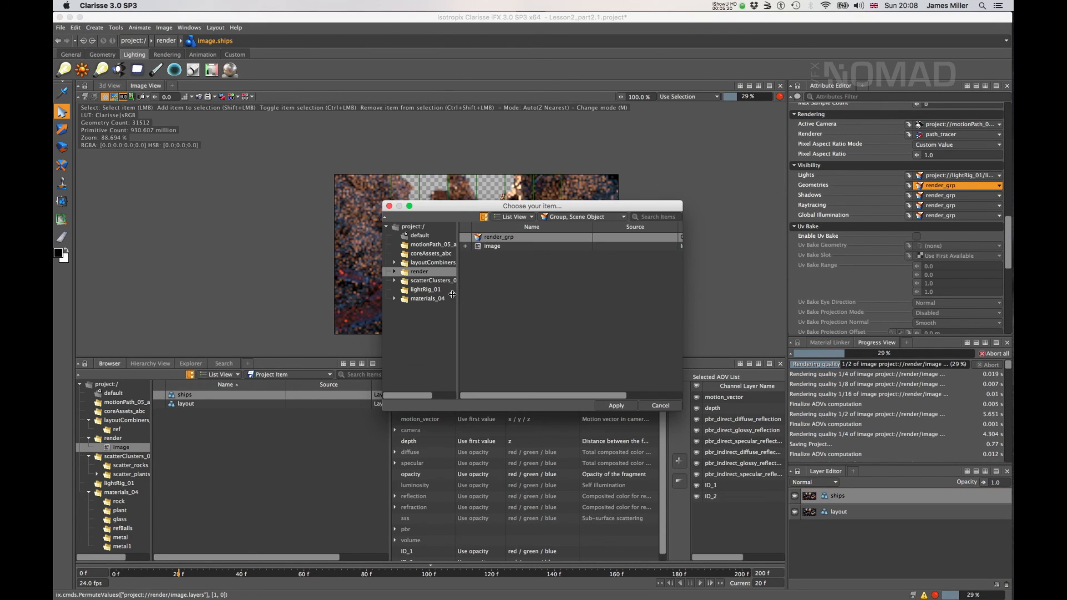
{"action": "left_click", "coordinate": [435, 245]}
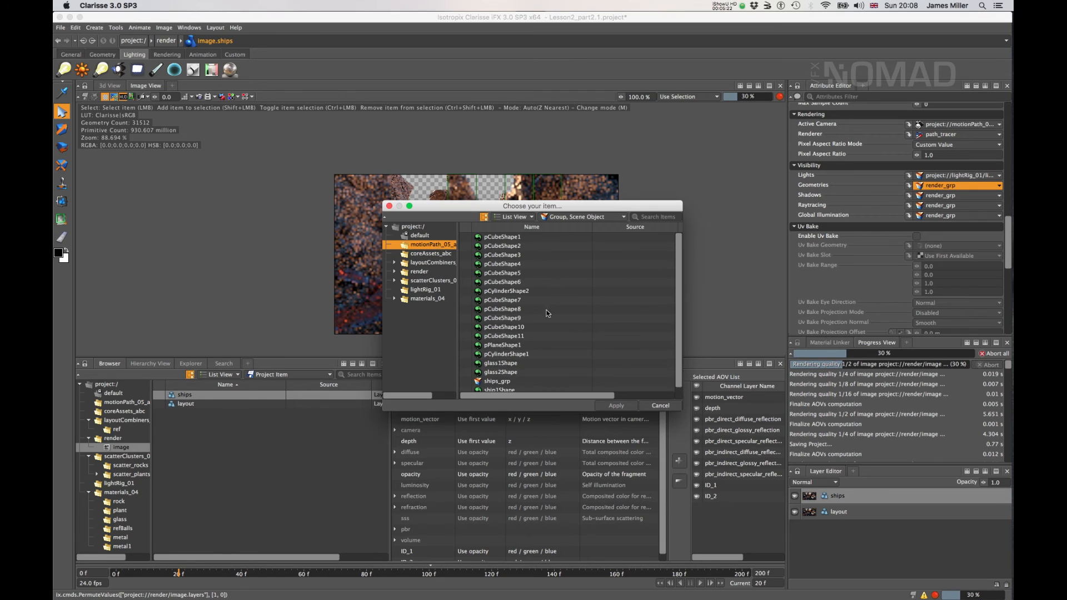
{"action": "scroll", "coordinate": [533, 326], "scroll_direction": "down", "scroll_amount": 2}
{"action": "left_click", "coordinate": [501, 364]}
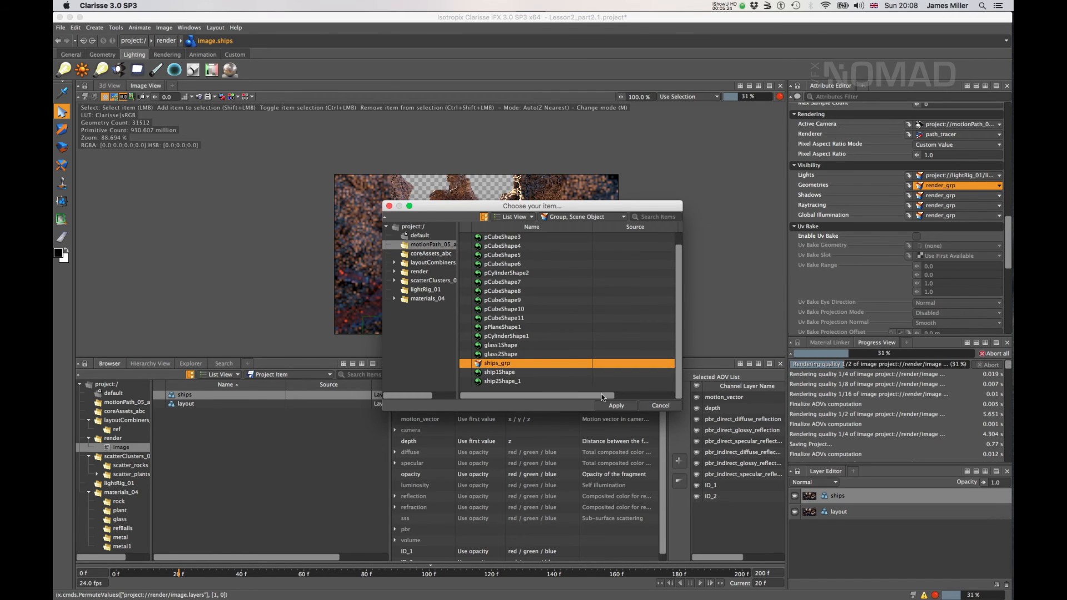
{"action": "left_click", "coordinate": [616, 407]}
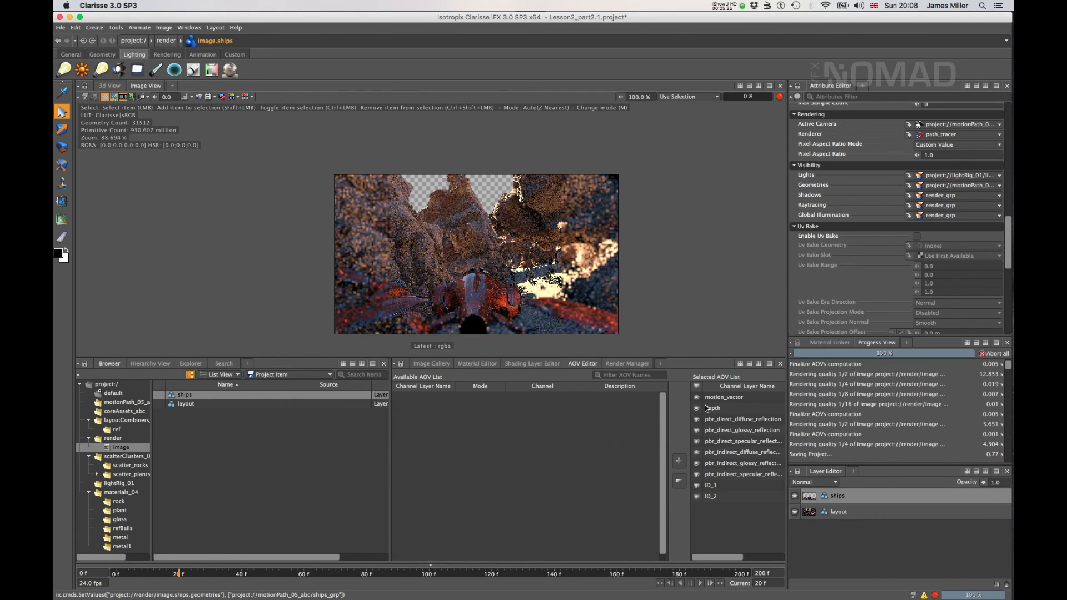
Set the layout layer's Geometries visibility to layout_grp from the layout combiners context.
{"action": "left_click", "coordinate": [848, 510]}
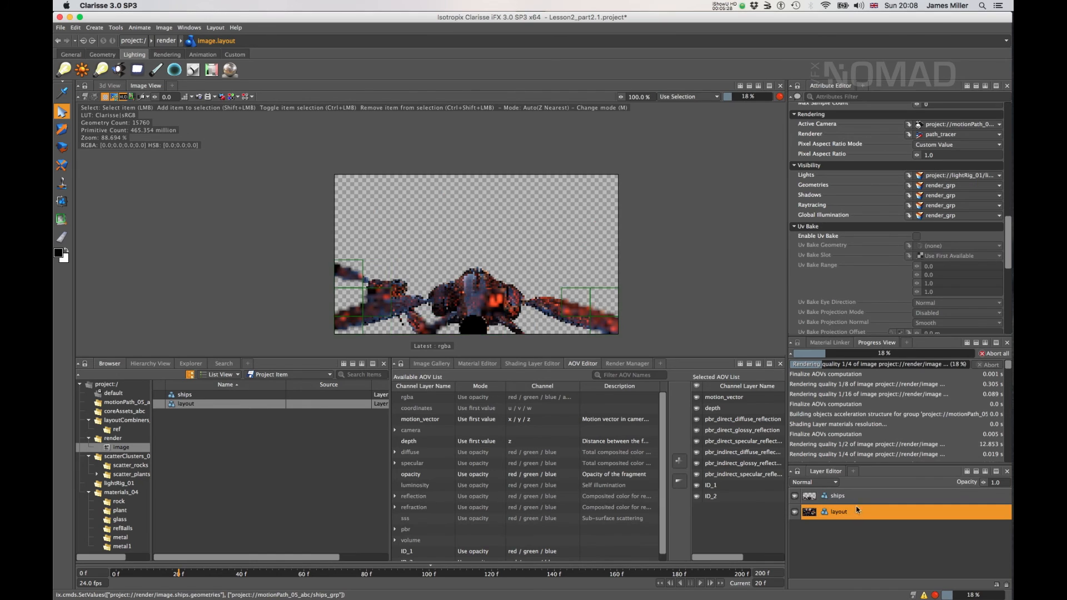
{"action": "left_click", "coordinate": [938, 187]}
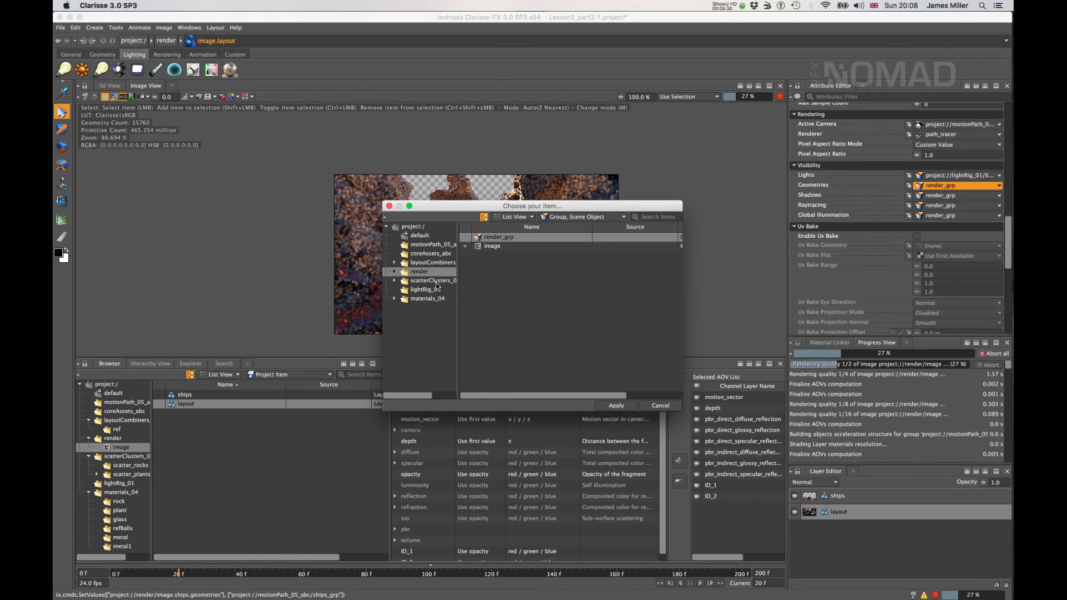
{"action": "left_click", "coordinate": [434, 262]}
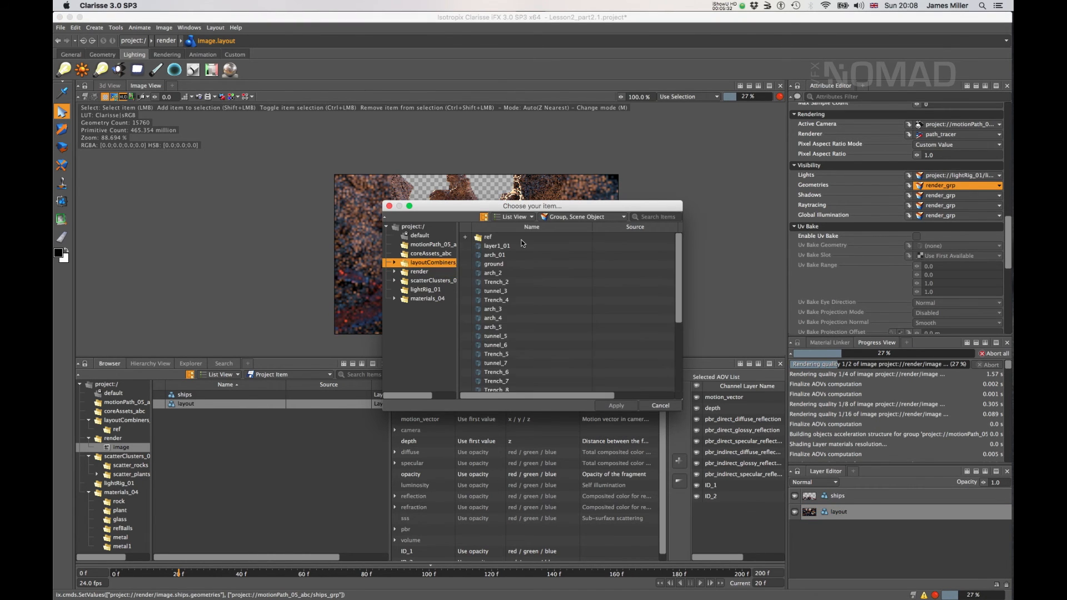
{"action": "scroll", "coordinate": [491, 328], "scroll_direction": "down", "scroll_amount": 6}
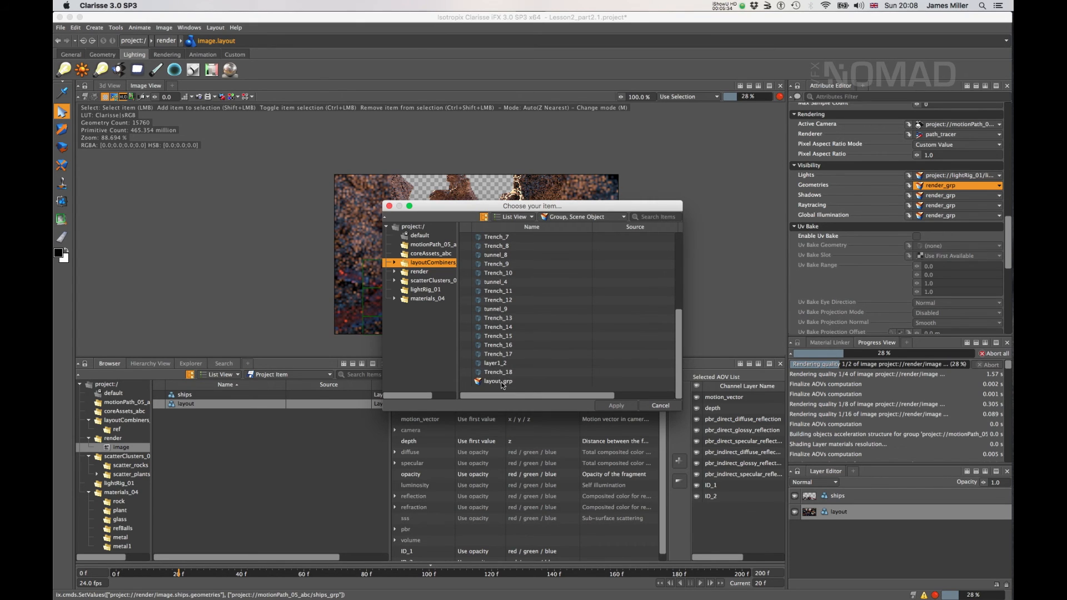
{"action": "left_click", "coordinate": [501, 382]}
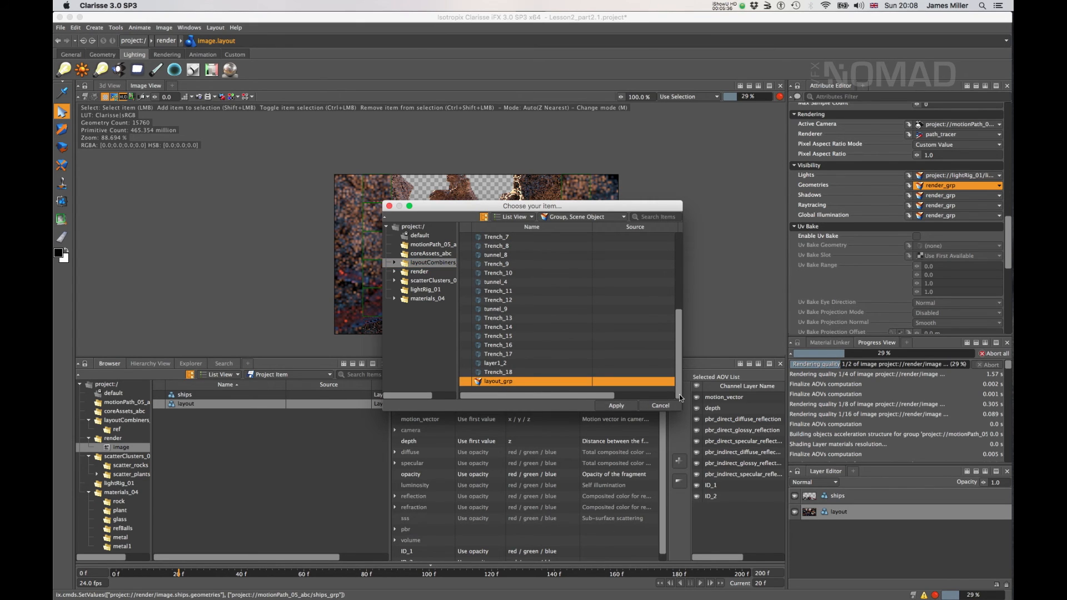
{"action": "left_click", "coordinate": [616, 405]}
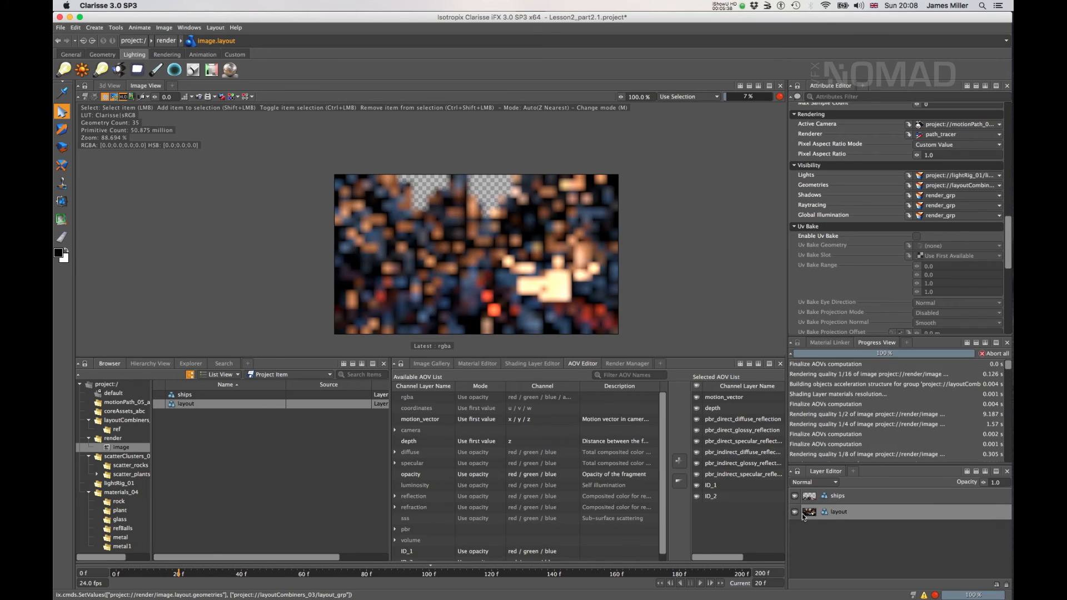
Preview the ships and layout layers one at a time by toggling their visibility, and save the project.
{"action": "left_click", "coordinate": [795, 514]}
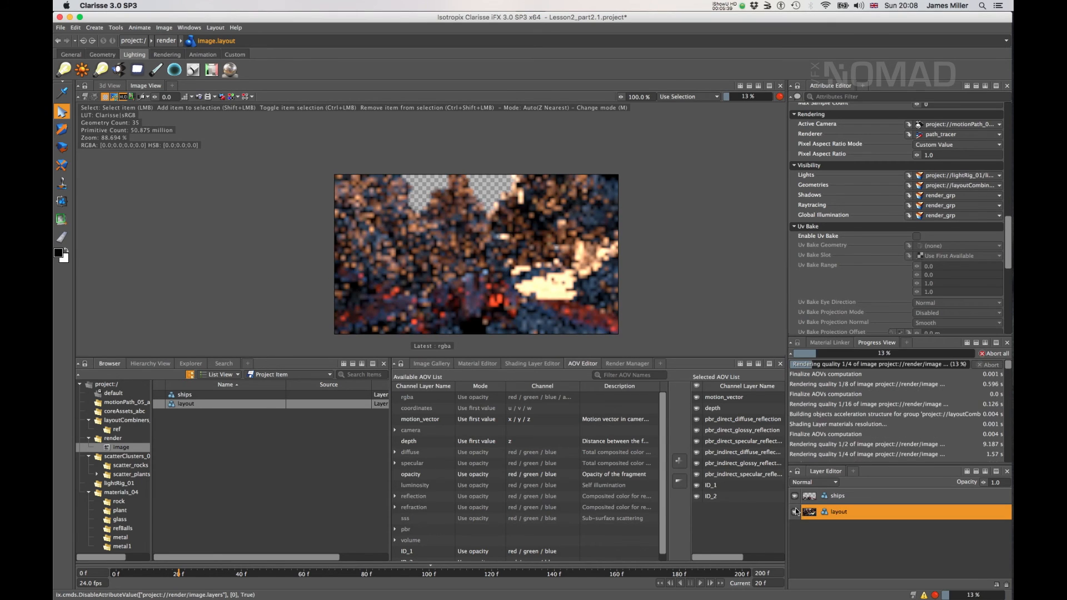
{"action": "left_click", "coordinate": [832, 499]}
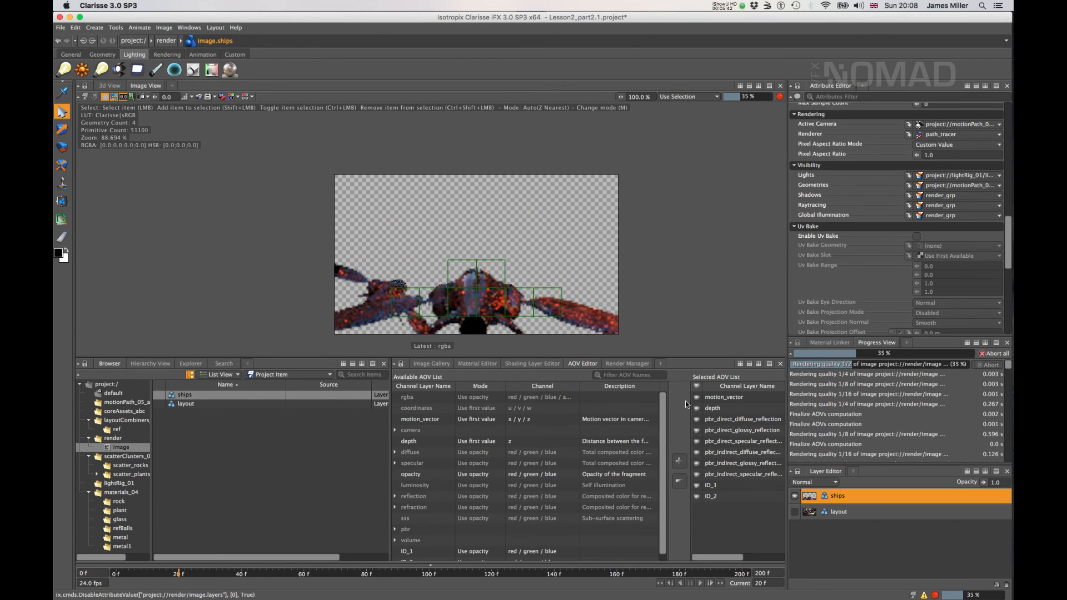
{"action": "left_click", "coordinate": [795, 512]}
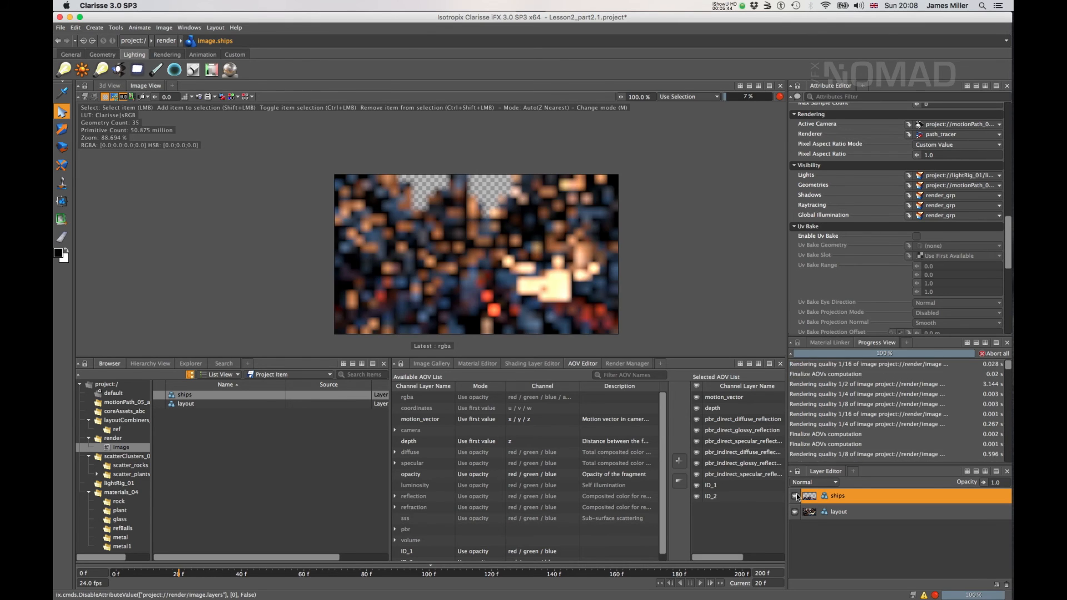
{"action": "left_click", "coordinate": [796, 496]}
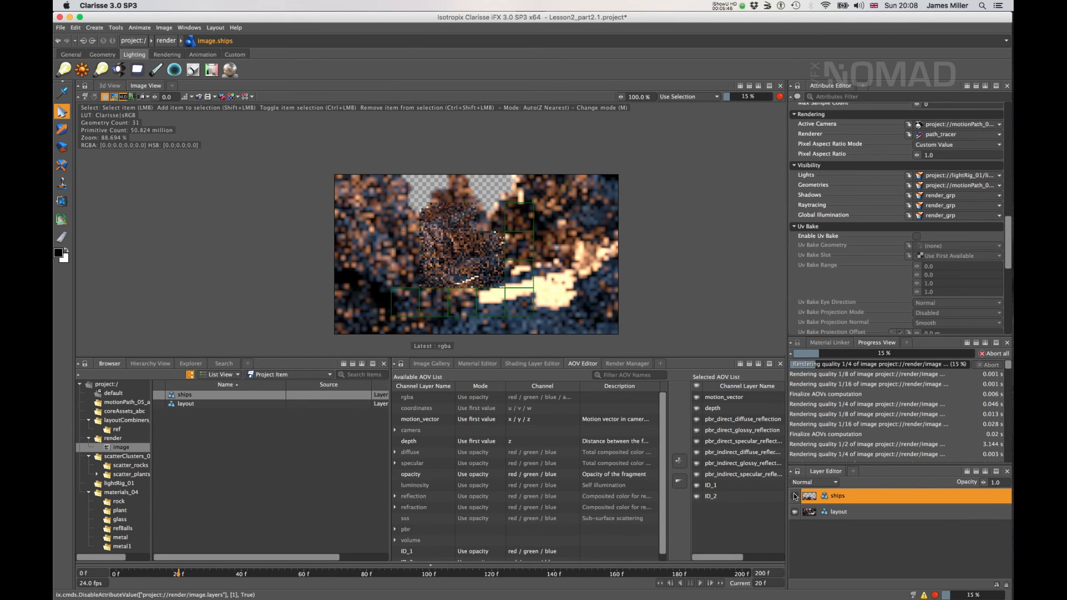
{"action": "left_click", "coordinate": [795, 497]}
{"action": "key", "text": "super+s"}
Duplicate the path_tracer renderer inside the render context.
{"action": "left_click", "coordinate": [114, 439]}
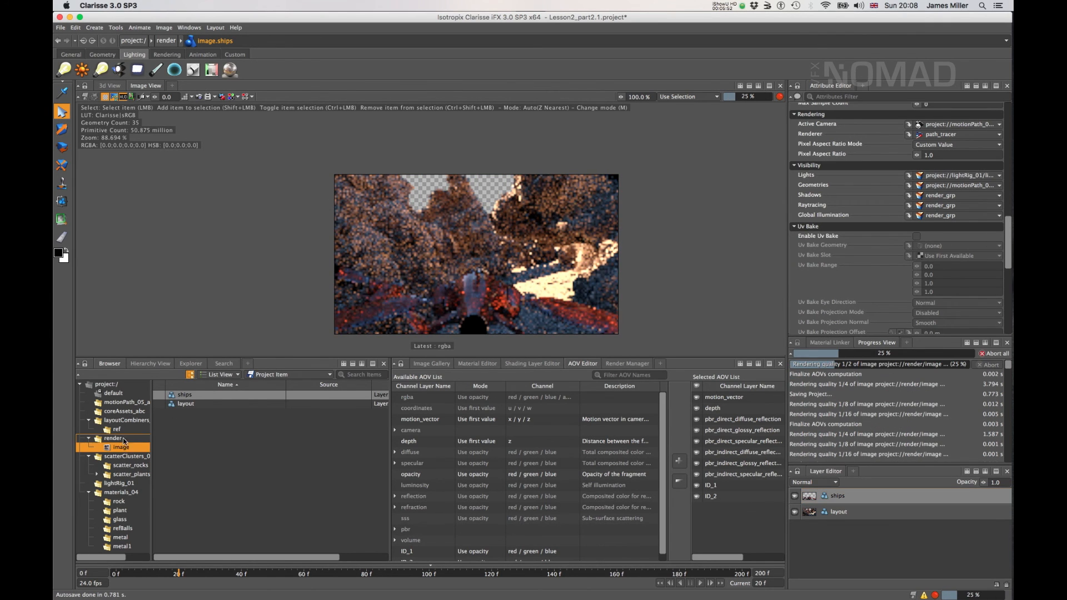
{"action": "right_click", "coordinate": [196, 456]}
{"action": "left_click", "coordinate": [158, 461]}
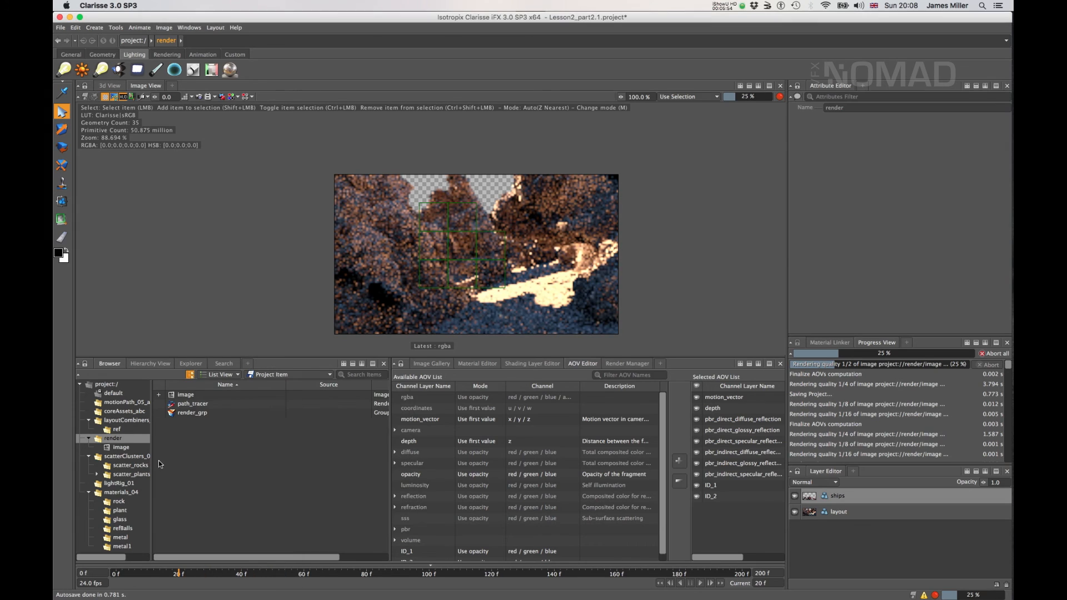
{"action": "left_click", "coordinate": [194, 405]}
{"action": "key", "text": "super+c"}
{"action": "key", "text": "super+v"}
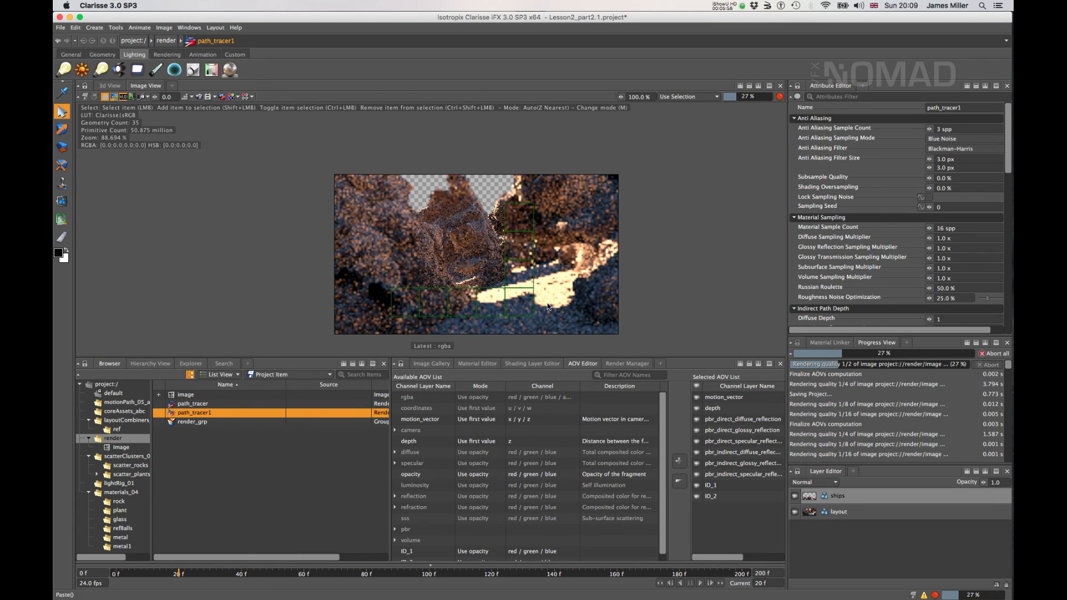
Set the duplicated path tracer's Anti Aliasing Sample Count to 1 spp.
{"action": "left_click", "coordinate": [967, 128]}
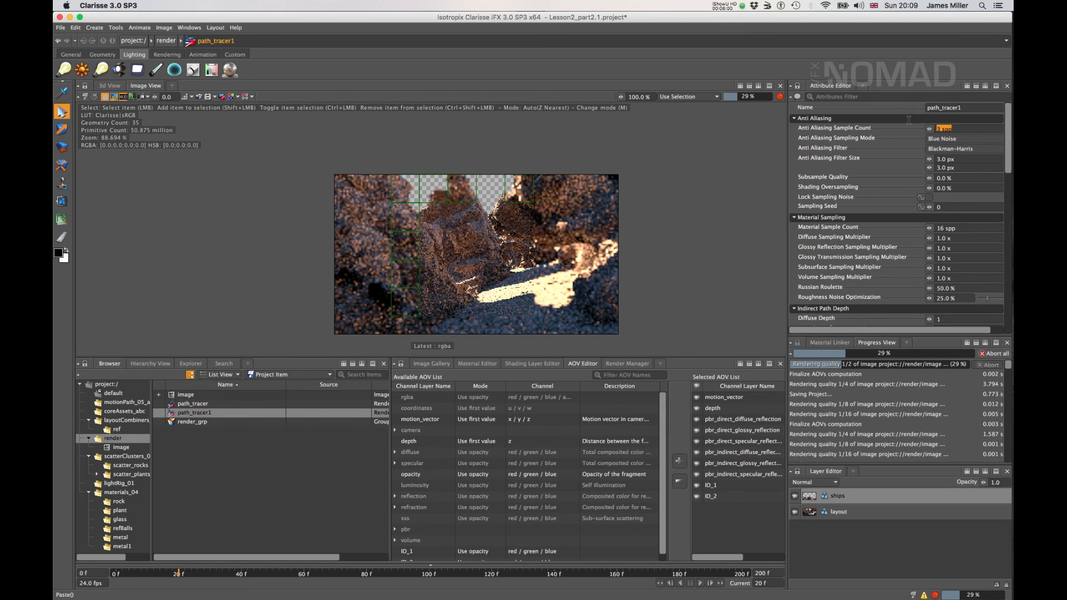
{"action": "type", "text": "1"}
{"action": "key", "text": "Tab"}
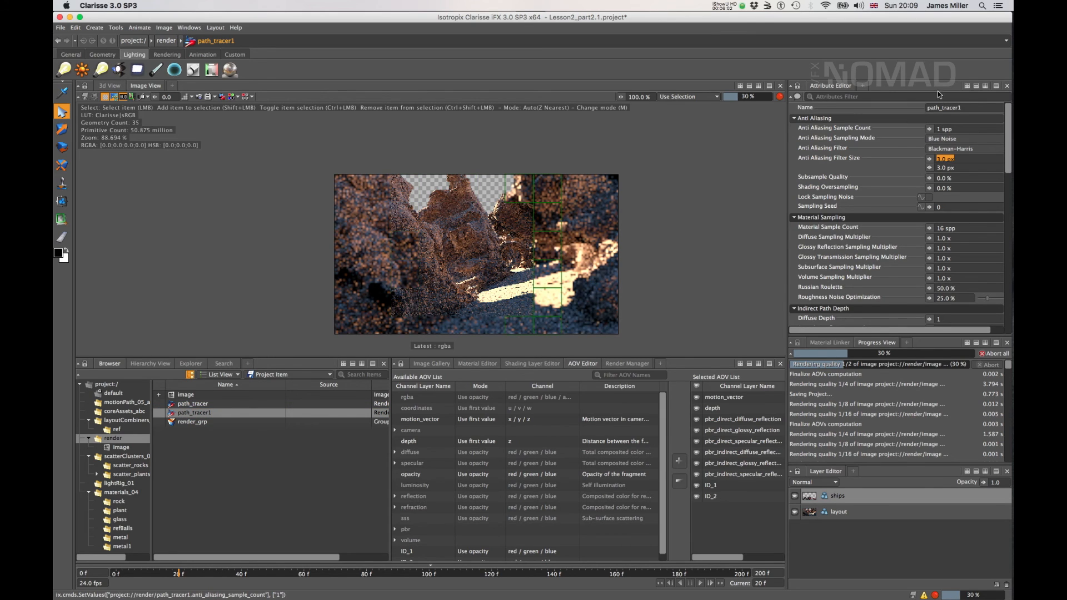
Assign path_tracer1 as the layout layer's Renderer.
{"action": "left_click", "coordinate": [854, 516]}
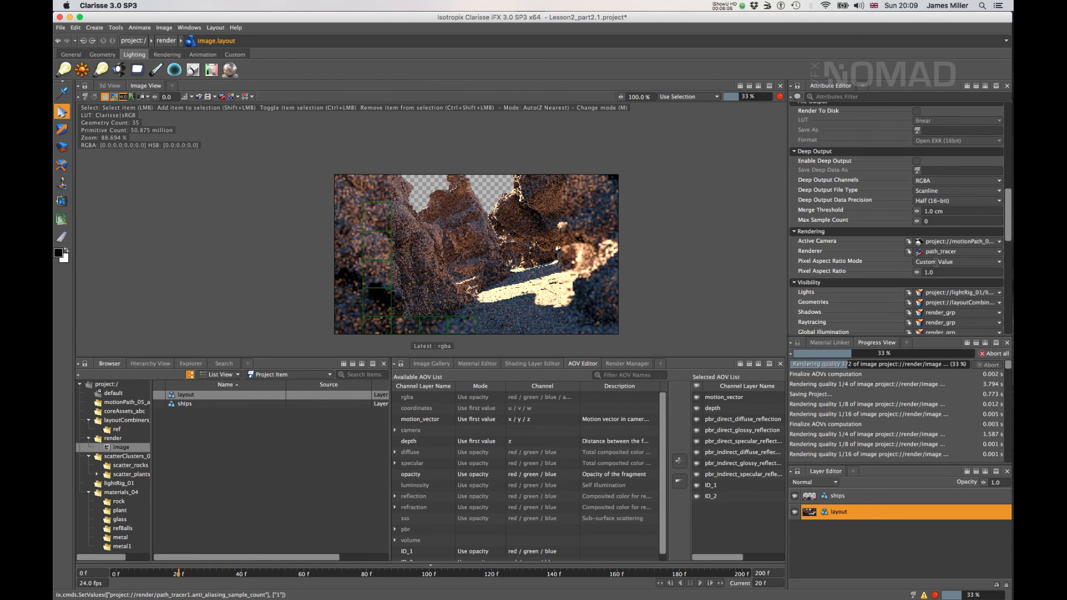
{"action": "left_click", "coordinate": [909, 251]}
{"action": "left_click", "coordinate": [527, 248]}
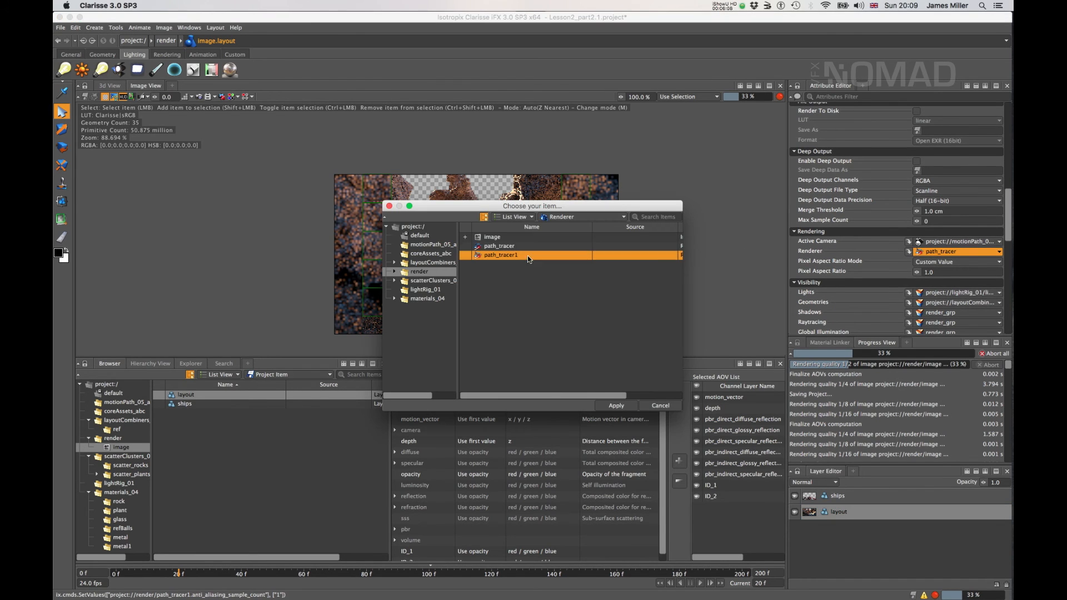
{"action": "left_click", "coordinate": [616, 406]}
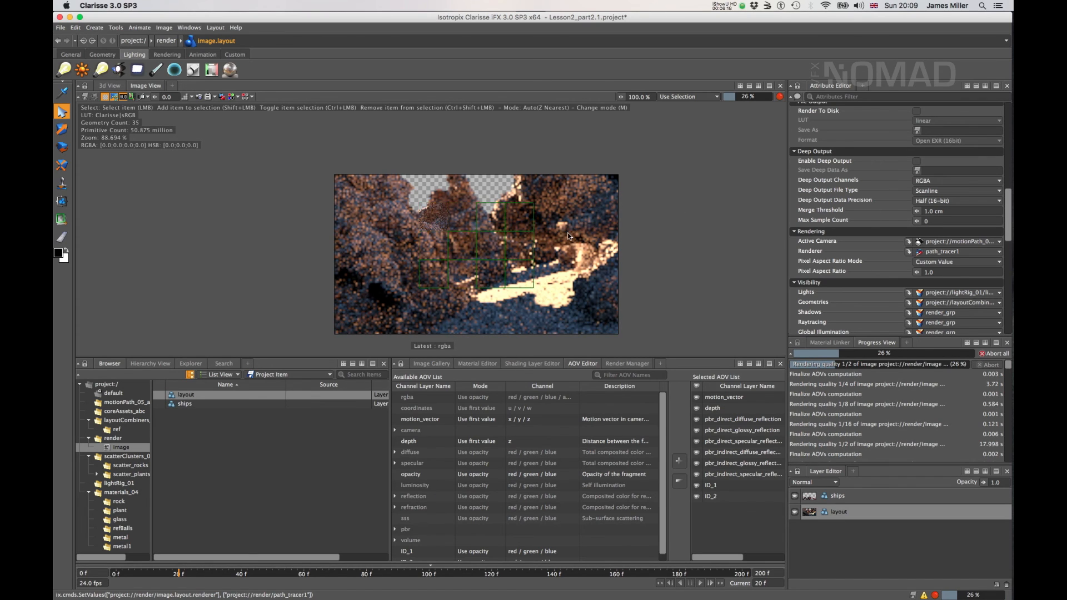
{"action": "scroll", "coordinate": [564, 241], "scroll_direction": "down", "scroll_amount": 4}
{"action": "scroll", "coordinate": [564, 241], "scroll_direction": "down", "scroll_amount": 4}
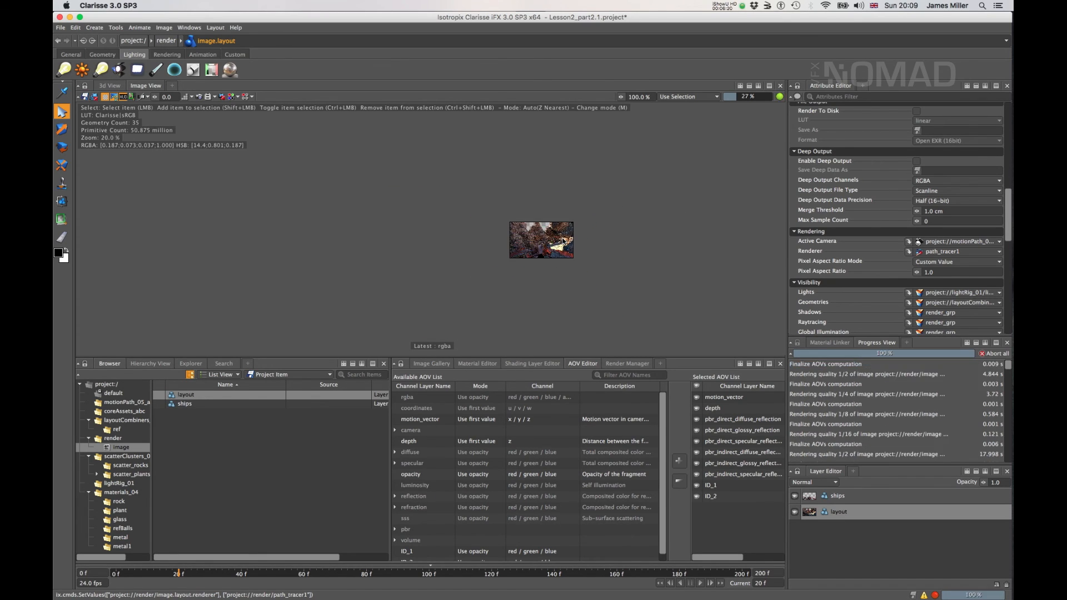
Enable Render To Disk for the layout layer and set its output file to layout in the lessonBundle render folder.
{"action": "scroll", "coordinate": [891, 194], "scroll_direction": "up", "scroll_amount": 5}
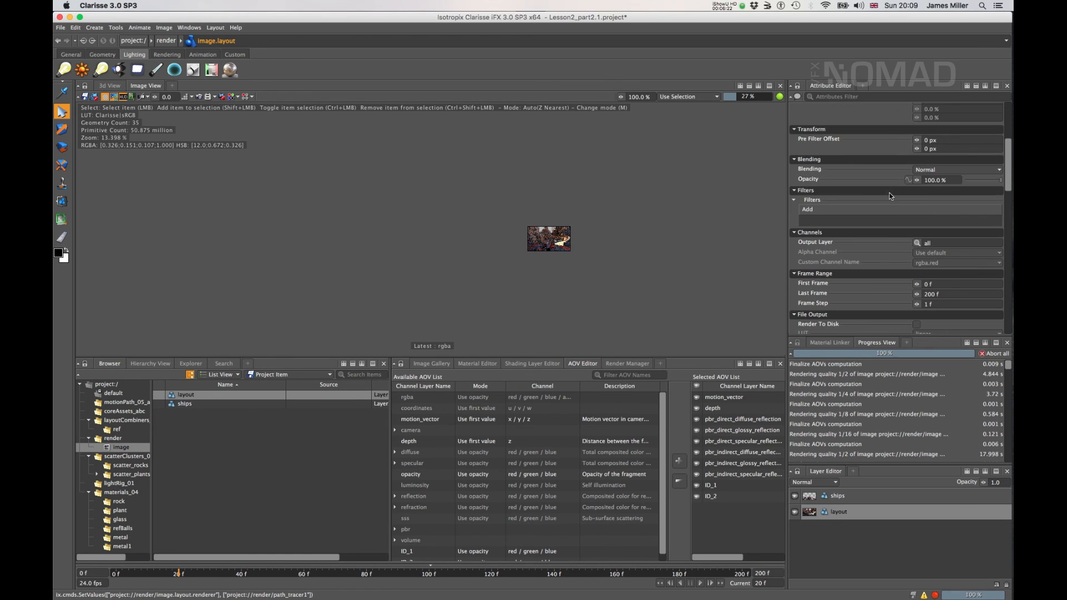
{"action": "scroll", "coordinate": [877, 284], "scroll_direction": "down", "scroll_amount": 3}
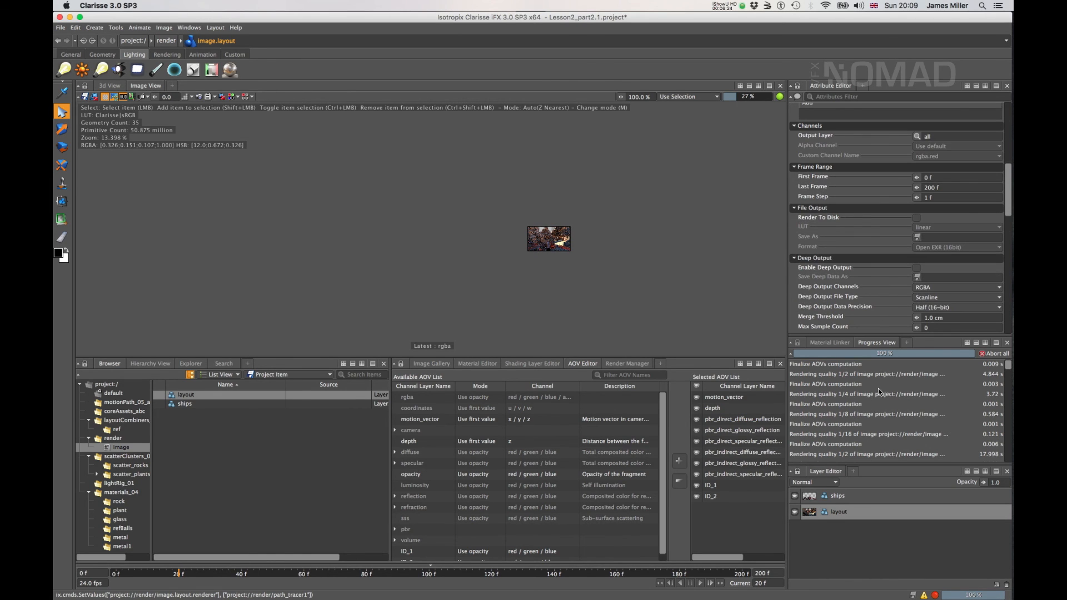
{"action": "left_click", "coordinate": [916, 218]}
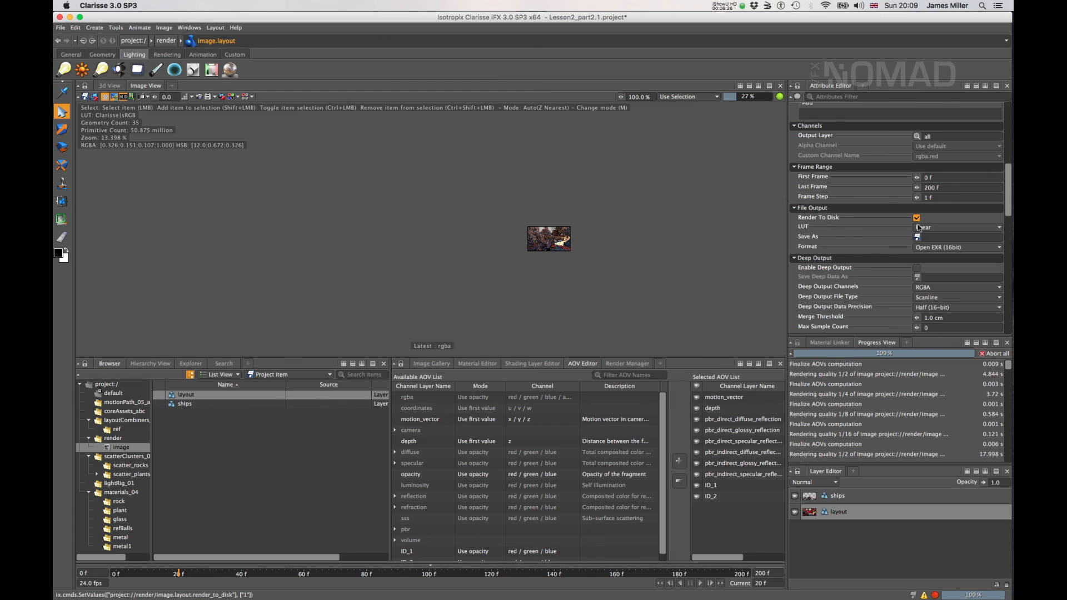
{"action": "left_click", "coordinate": [917, 237]}
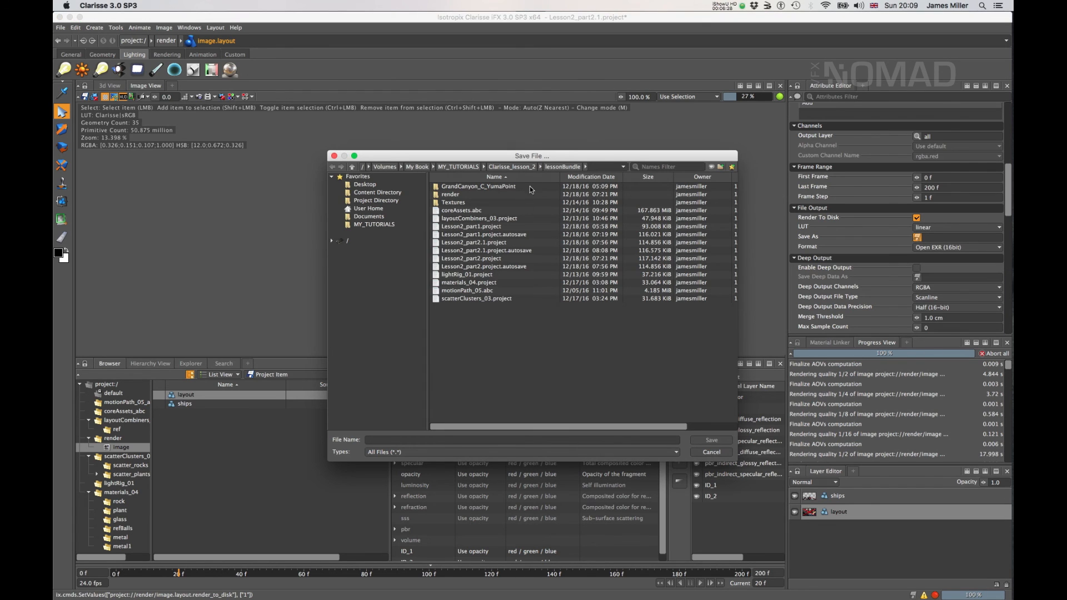
{"action": "double_click", "coordinate": [458, 194]}
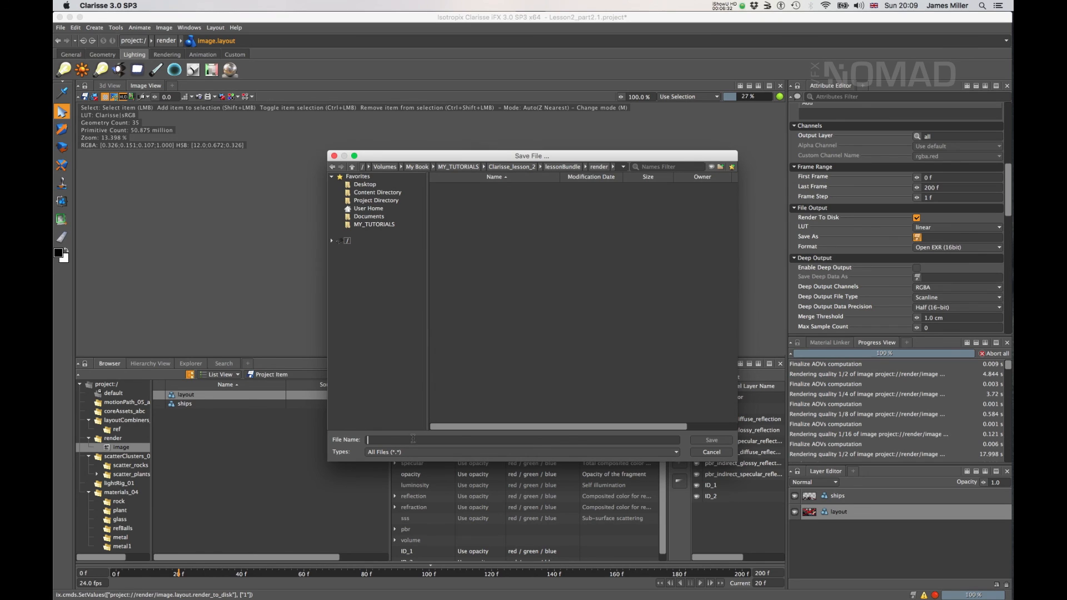
{"action": "type", "text": "layout"}
{"action": "key", "text": "Return"}
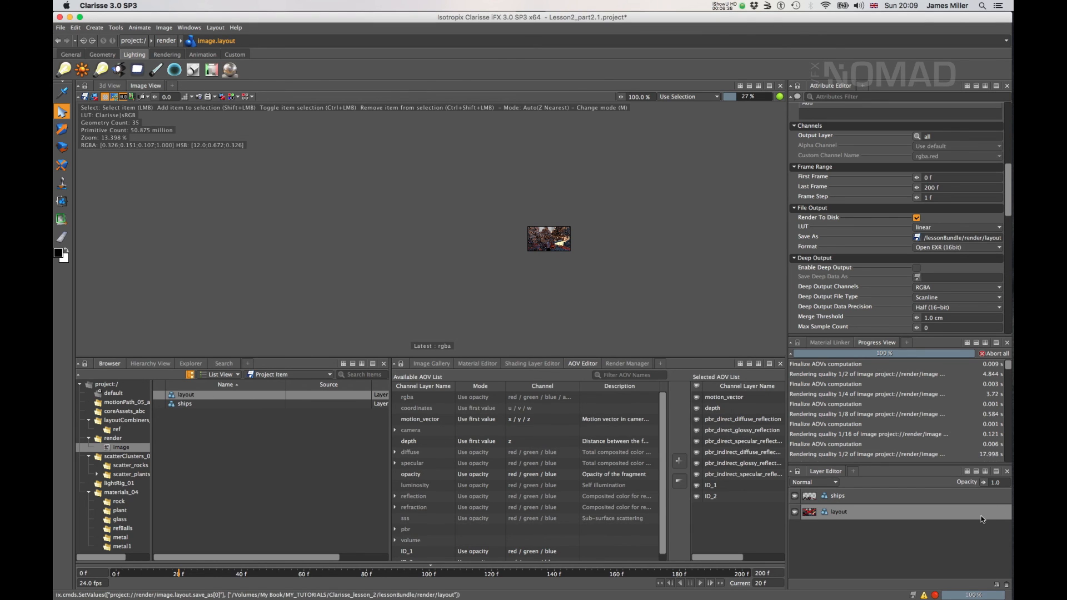
Enable Render To Disk for the ships layer and set its output file to ships in the lessonBundle render folder.
{"action": "left_click", "coordinate": [892, 500]}
{"action": "left_click", "coordinate": [917, 218]}
{"action": "left_click", "coordinate": [917, 237]}
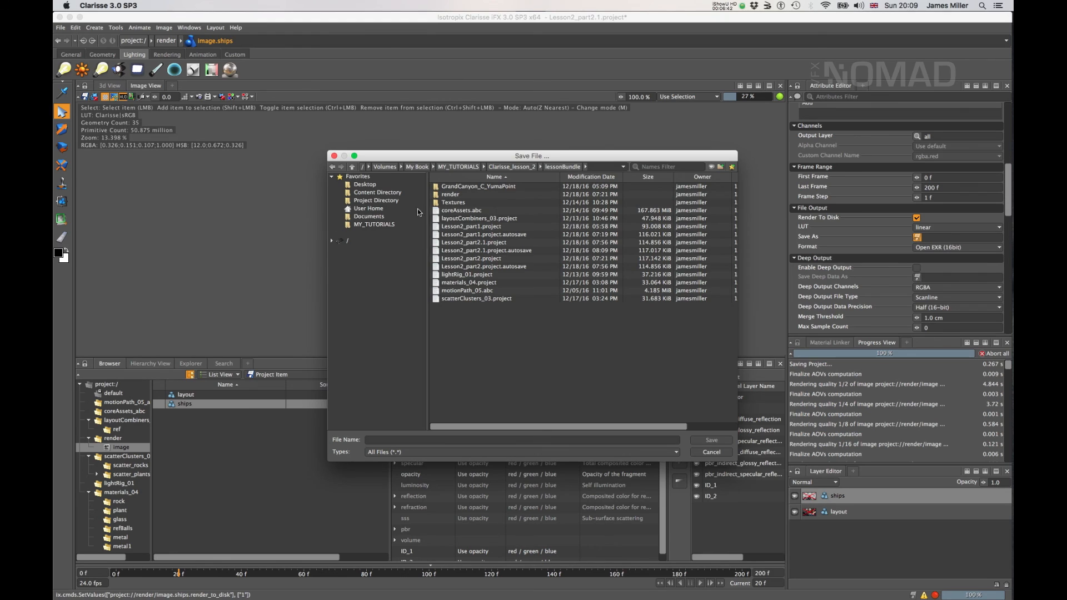
{"action": "double_click", "coordinate": [452, 195]}
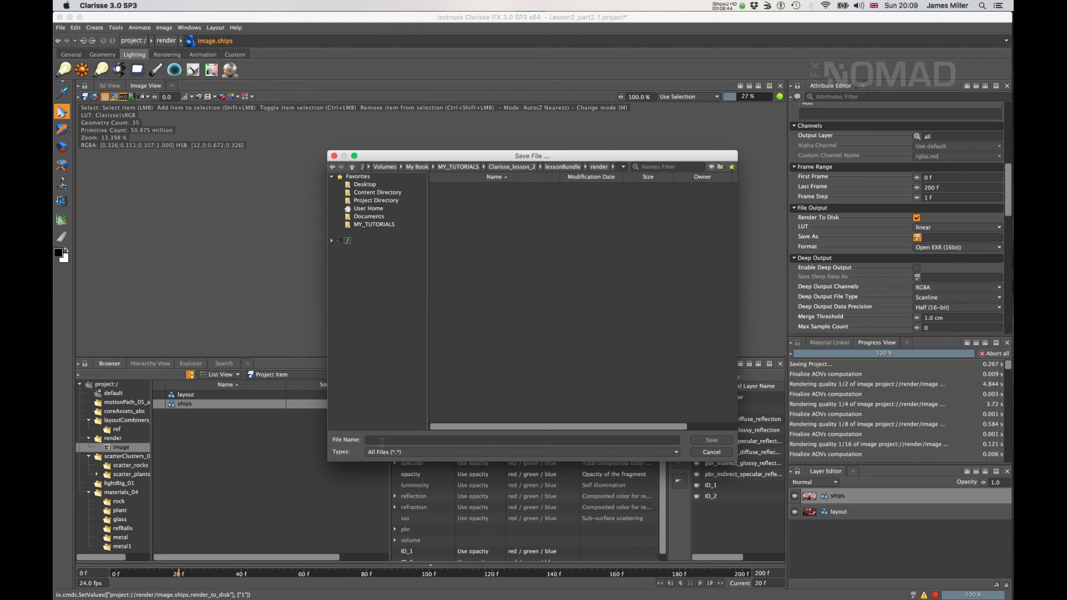
{"action": "type", "text": "ships"}
{"action": "left_click", "coordinate": [710, 441]}
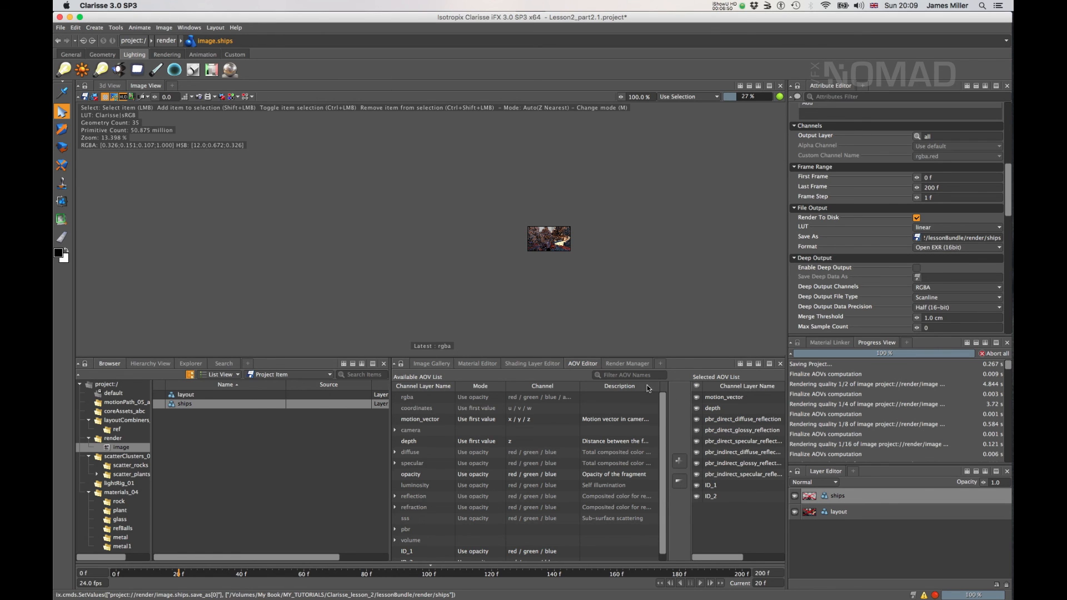
Start rendering the layout and ships layers to disk from the Render Manager.
{"action": "left_click", "coordinate": [639, 366]}
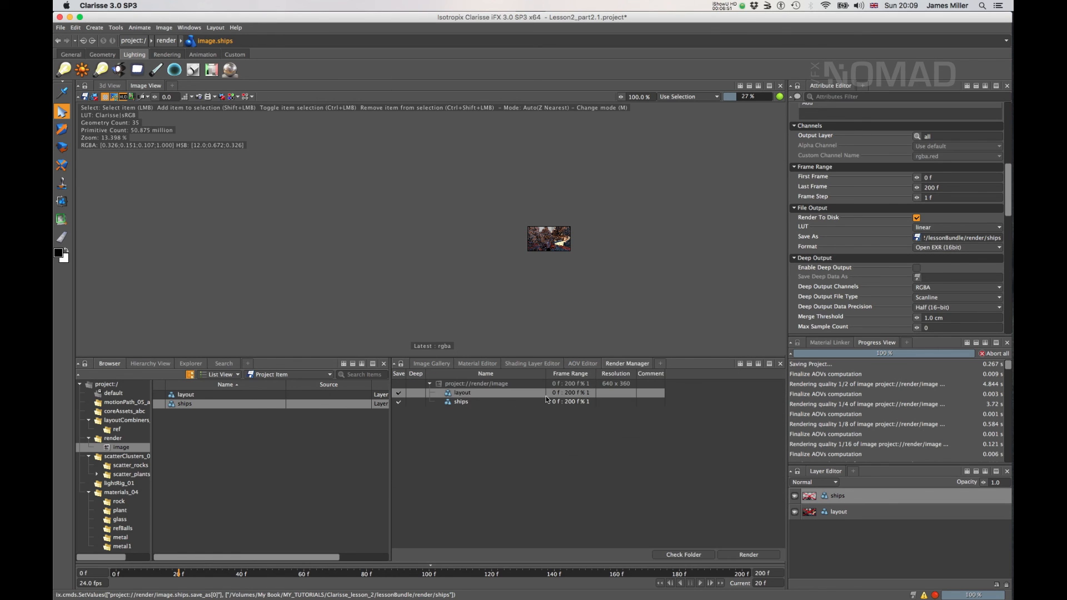
{"action": "left_click", "coordinate": [754, 555]}
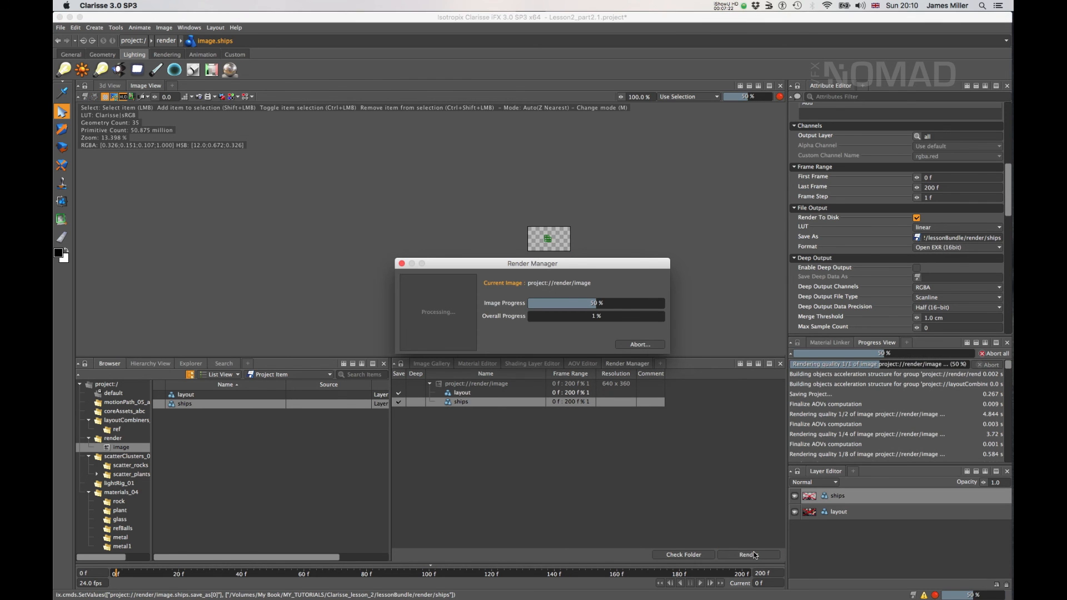